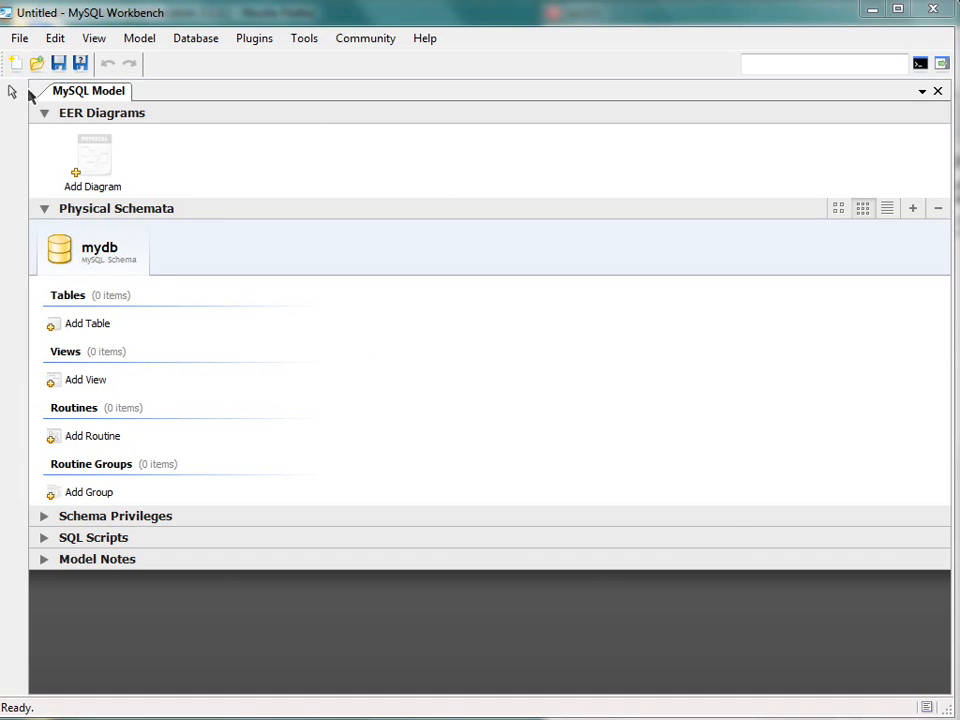
# - Rename the mydb schema as blog, applying the new name to all schema occurrences
pyautogui.doubleClick(94, 252)
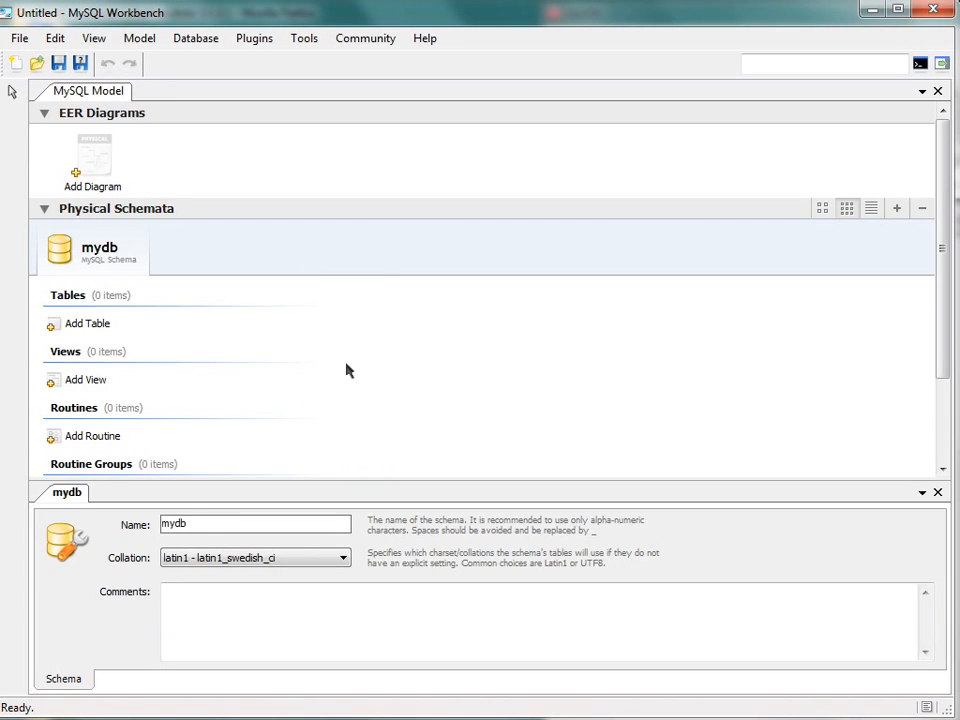
pyautogui.doubleClick(216, 523)
pyautogui.write('blog')
pyautogui.click(339, 604)
pyautogui.click(712, 552)
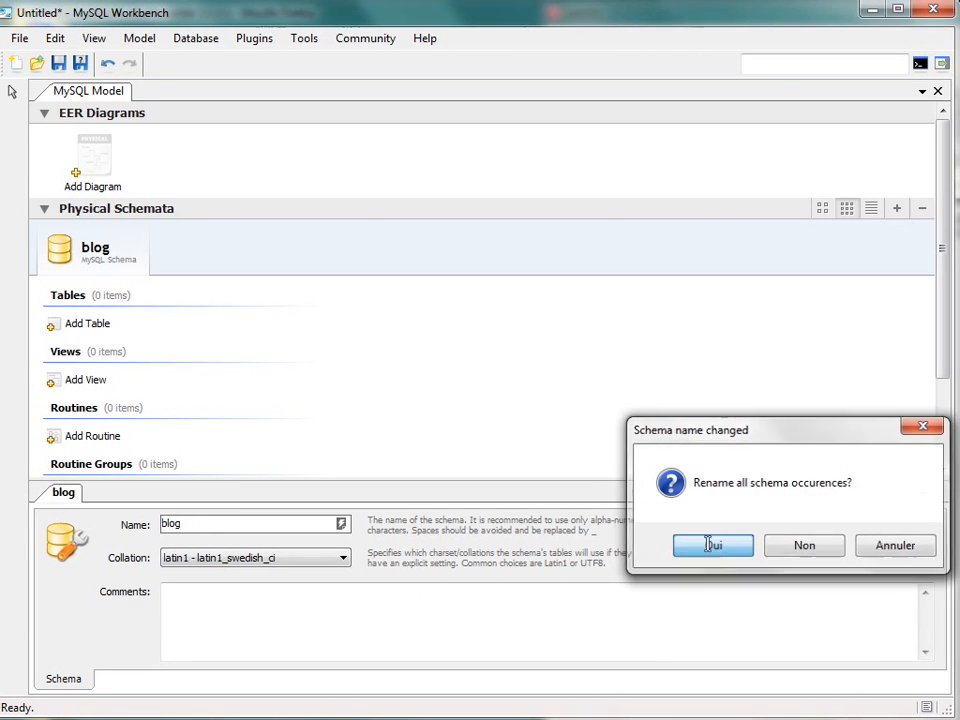
# - Add a new EER diagram to the model and place a new table in its upper-left area
pyautogui.doubleClick(104, 154)
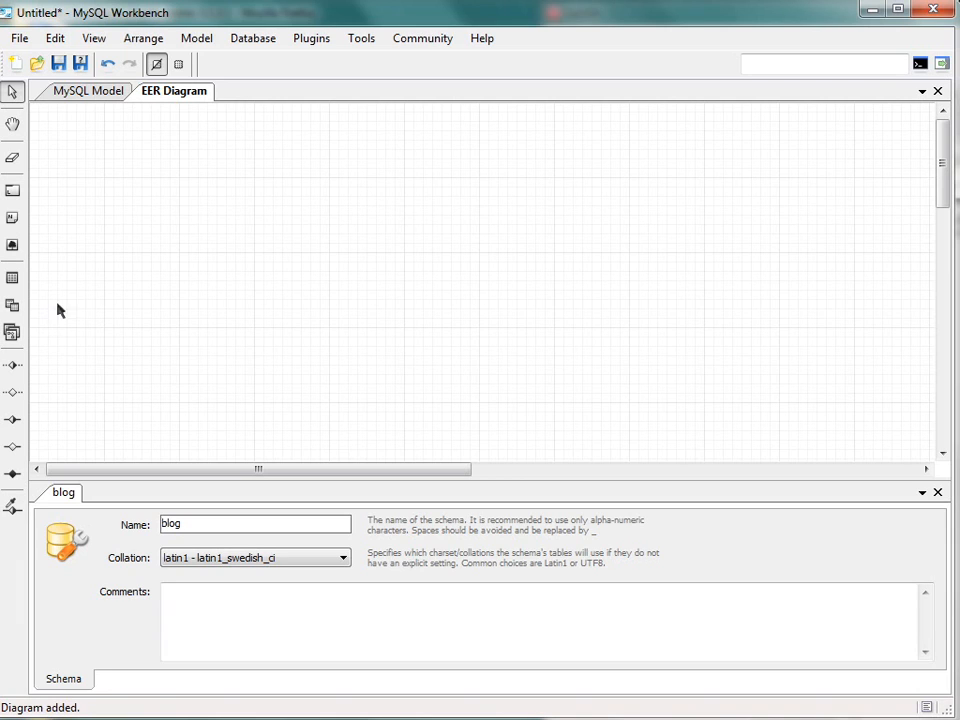
pyautogui.click(12, 277)
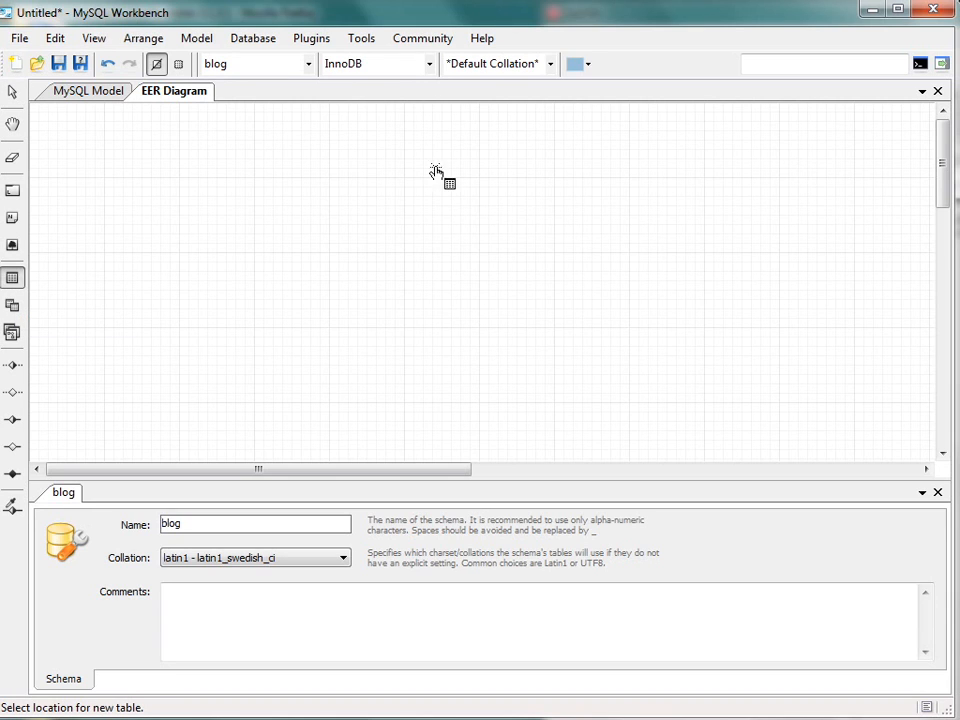
pyautogui.click(238, 218)
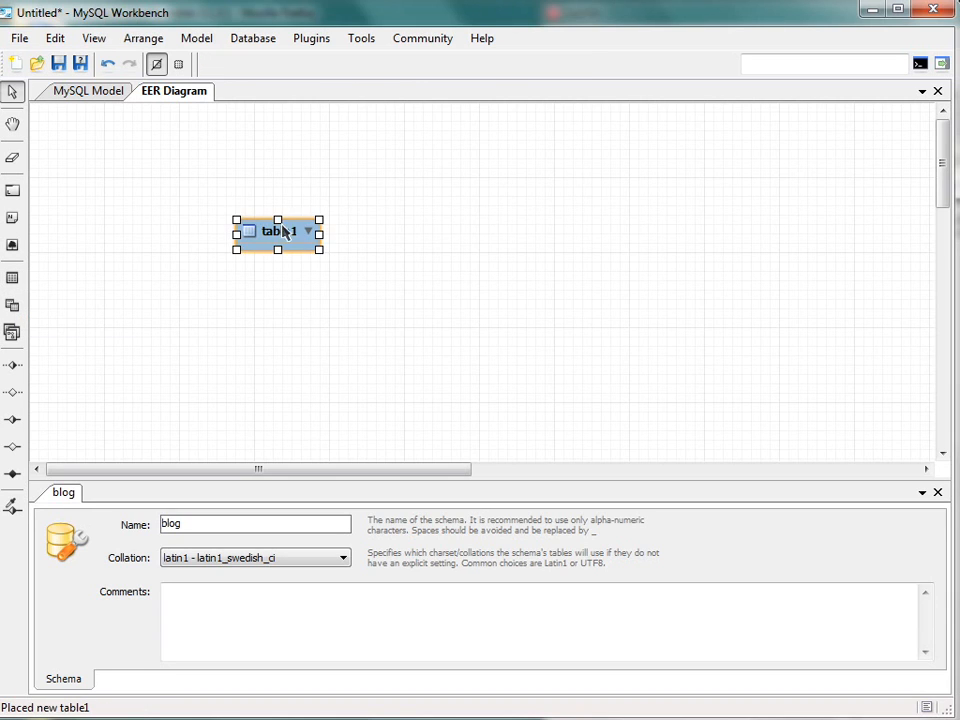
pyautogui.moveTo(314, 214); pyautogui.dragTo(291, 228)
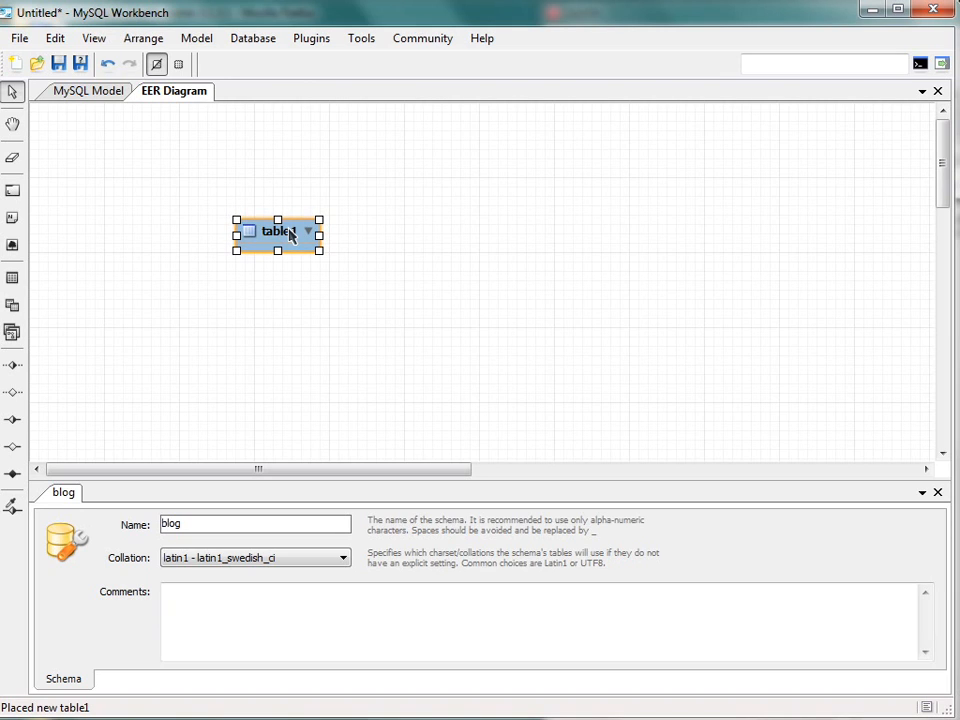
# - Rename the newly placed table as articles and choose InnoDB as its engine
pyautogui.doubleClick(291, 233)
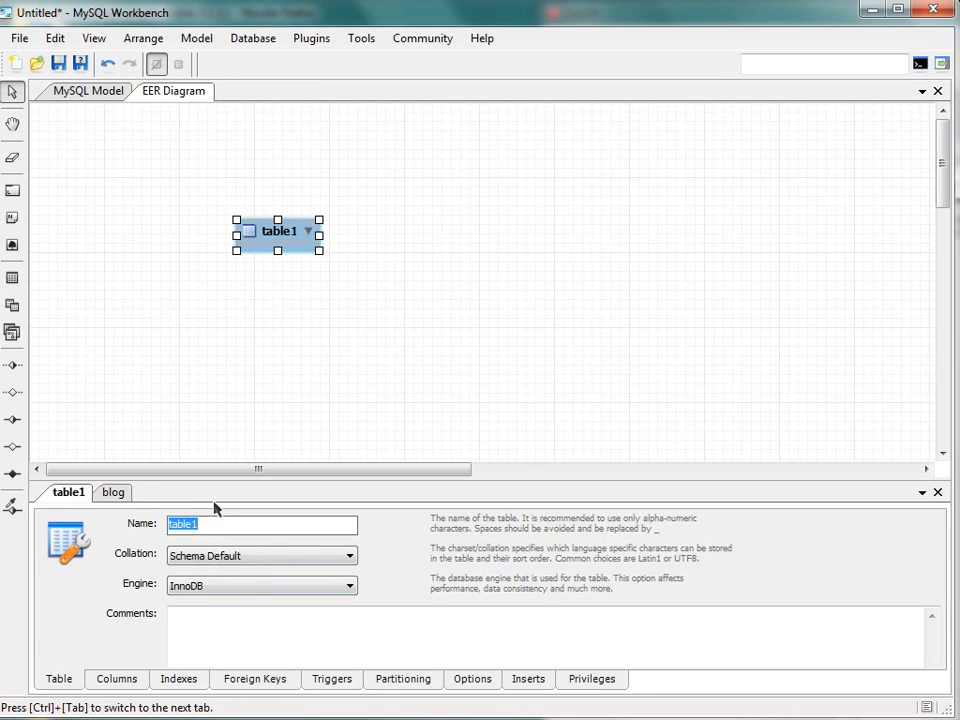
pyautogui.write('articles')
pyautogui.press('Return')
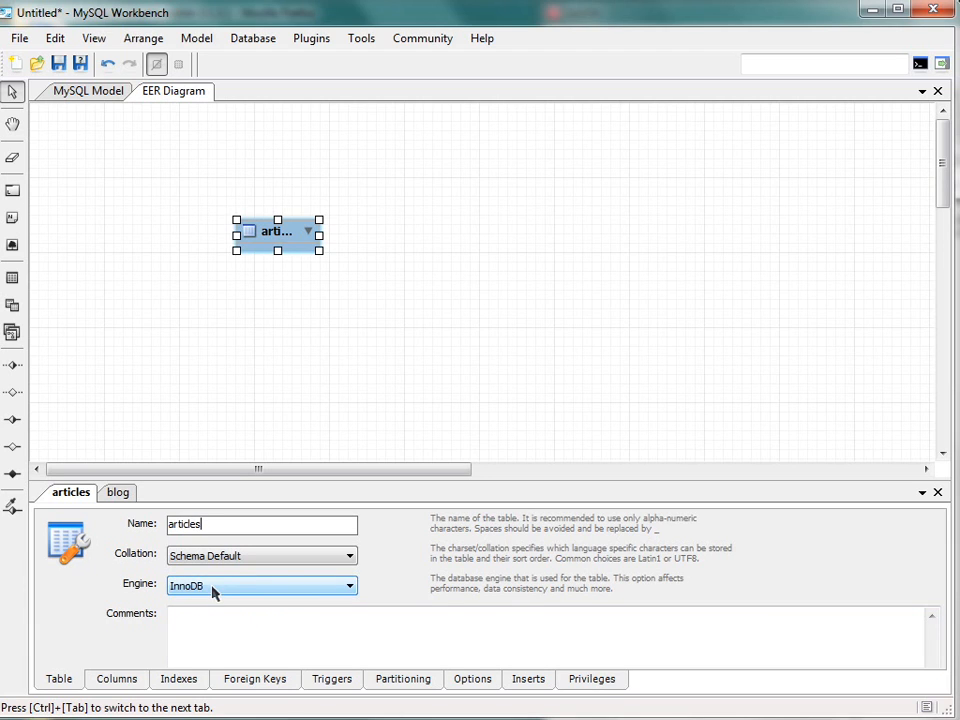
pyautogui.click(302, 590)
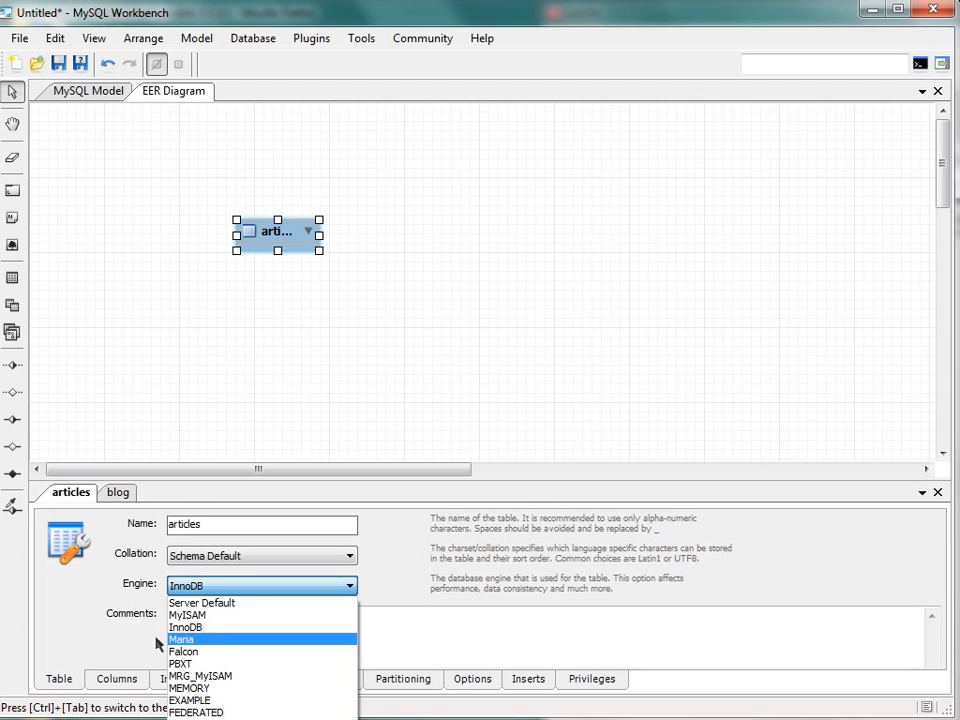
pyautogui.click(189, 627)
pyautogui.click(261, 642)
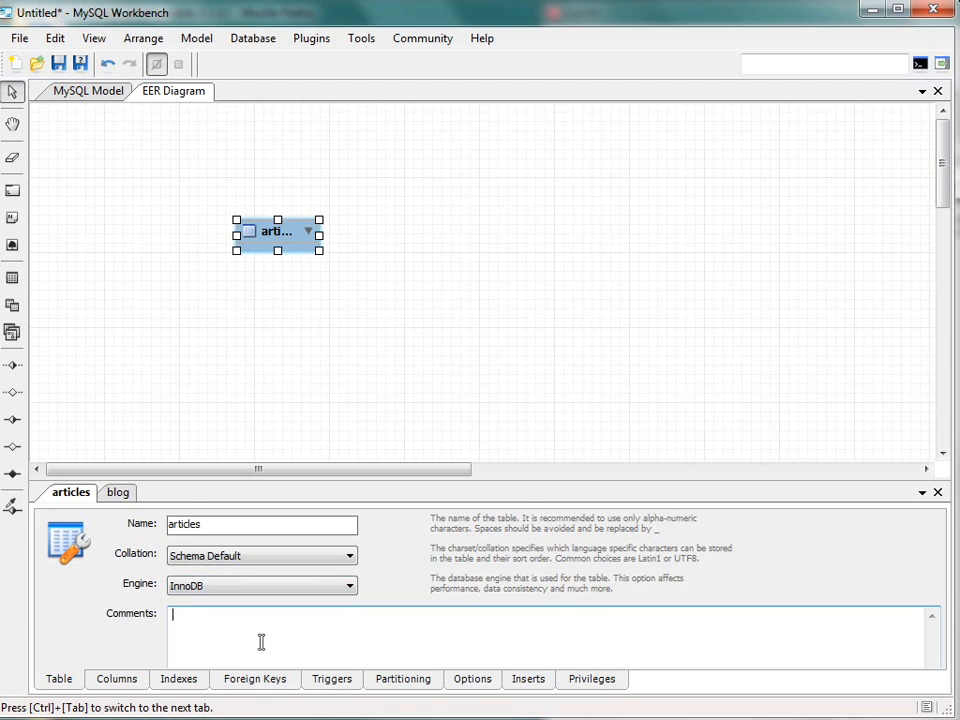
# - Define the first column of the articles table as id and make it auto-increment
pyautogui.click(117, 679)
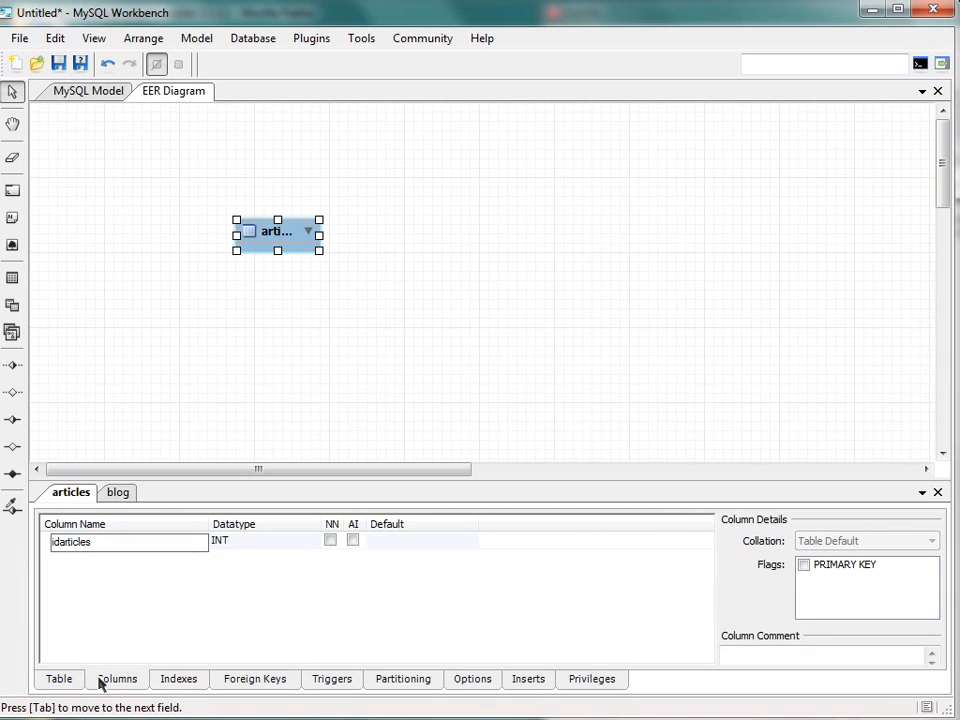
pyautogui.moveTo(129, 540); pyautogui.dragTo(20, 546)
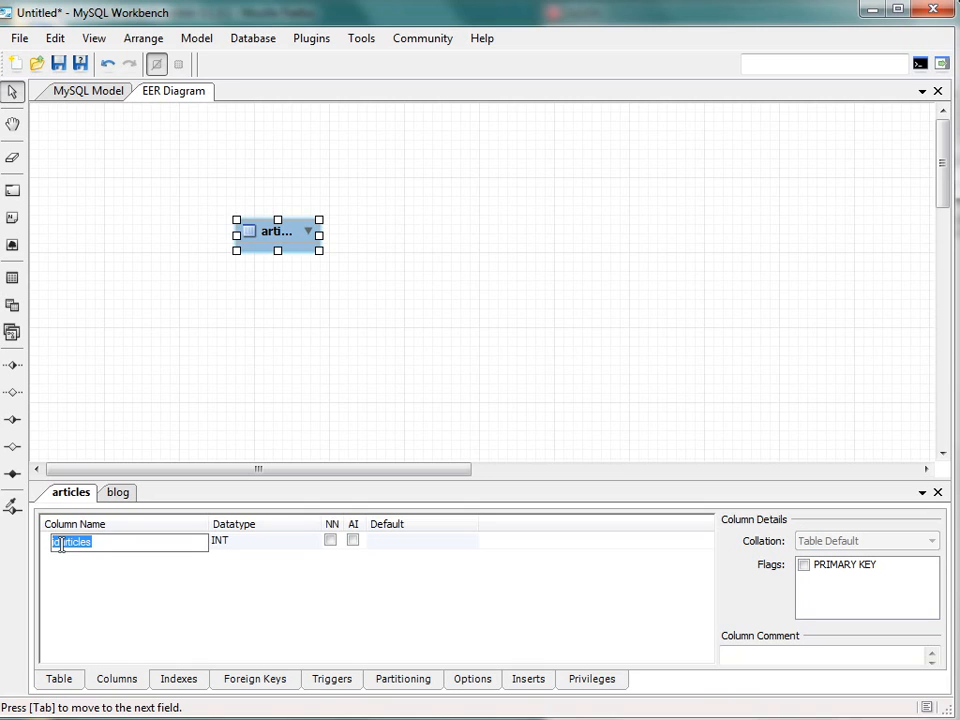
pyautogui.write('id')
pyautogui.click(352, 540)
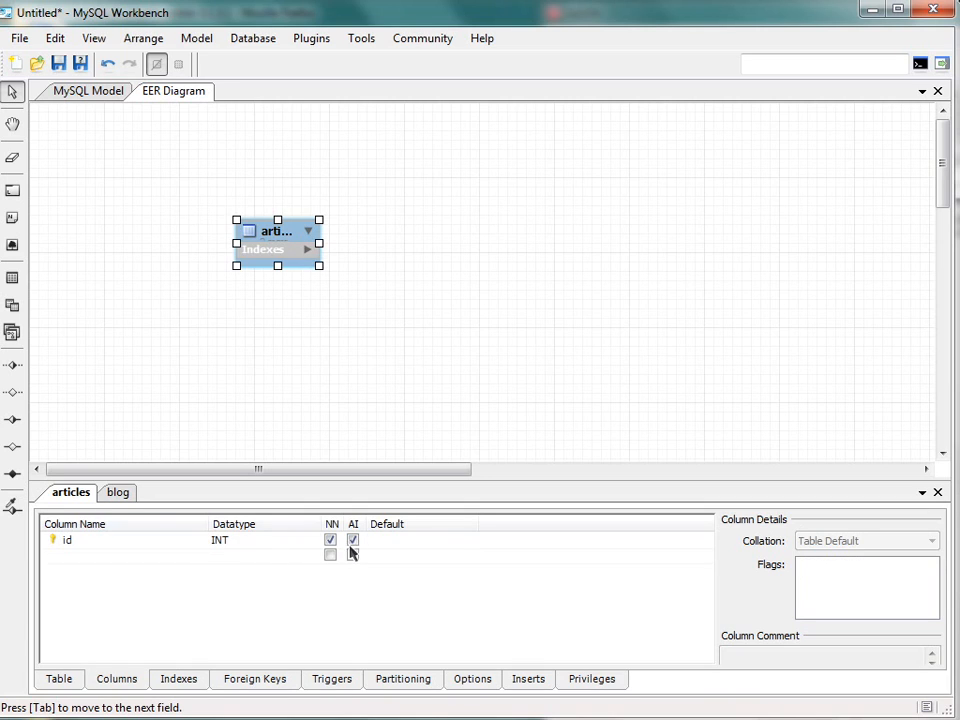
# - Add a titre column to the articles table with the datatype VARCHAR(70)
pyautogui.click(90, 557)
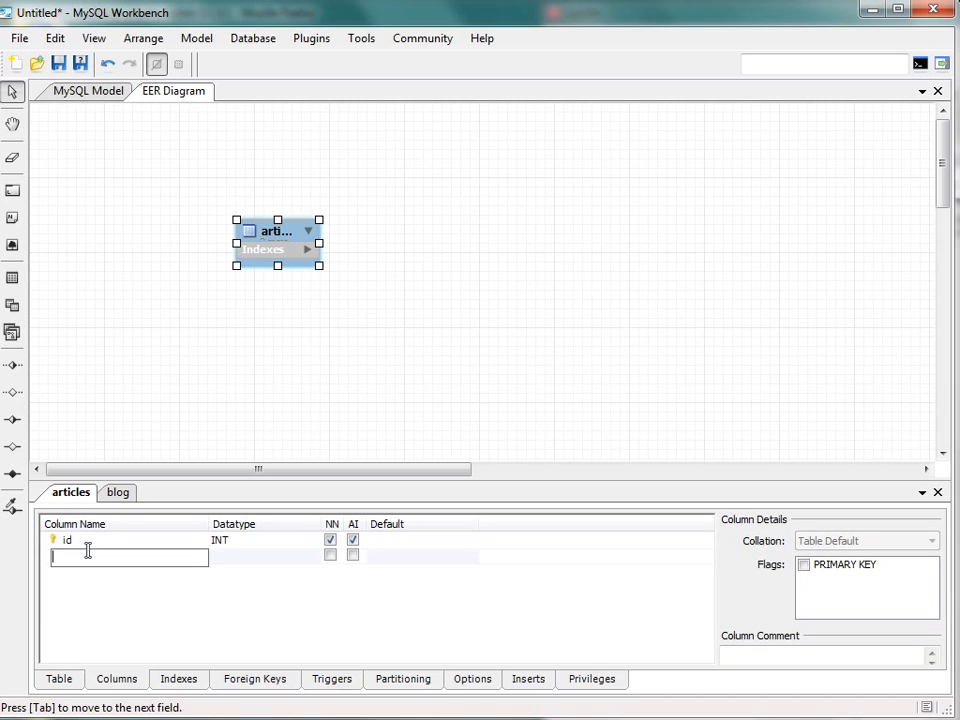
pyautogui.write('titre')
pyautogui.press('Return')
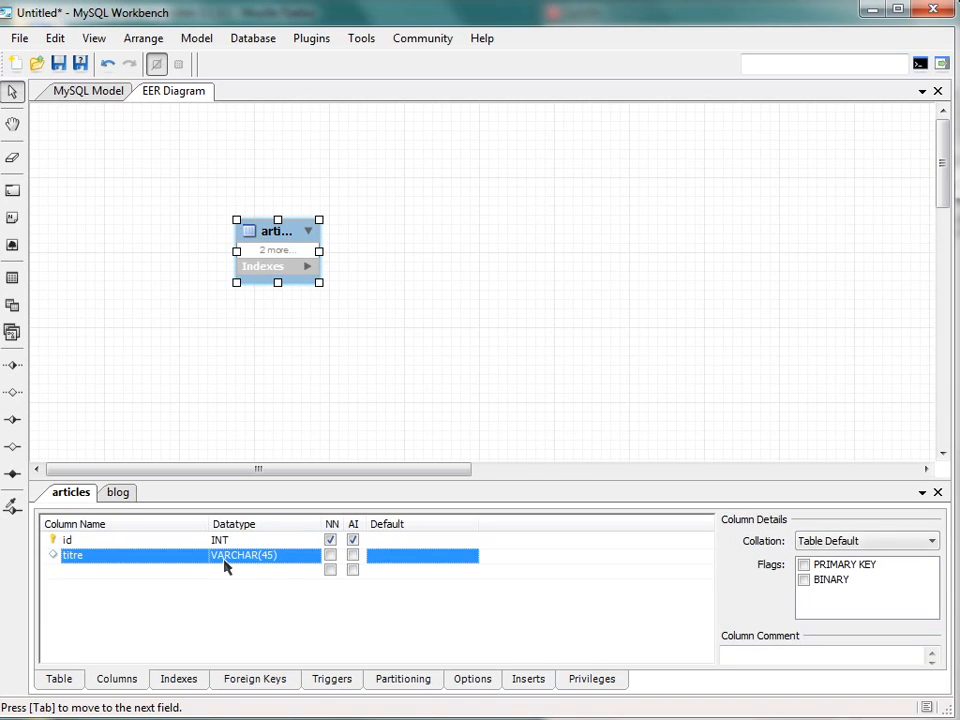
pyautogui.click(276, 556)
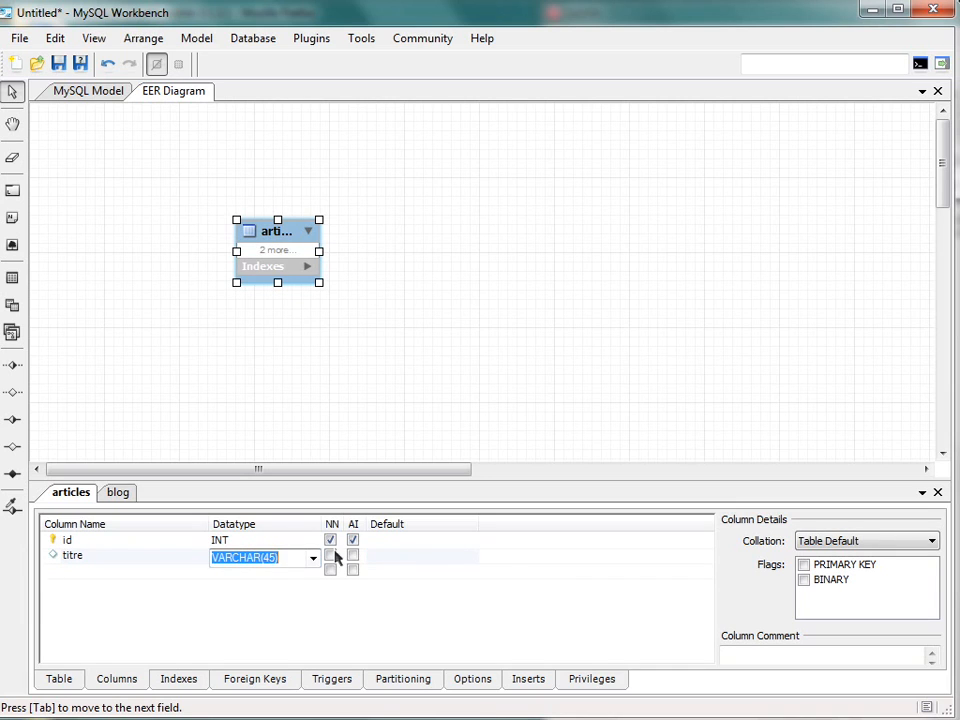
pyautogui.click(265, 557)
pyautogui.press('Delete')
pyautogui.press('Delete')
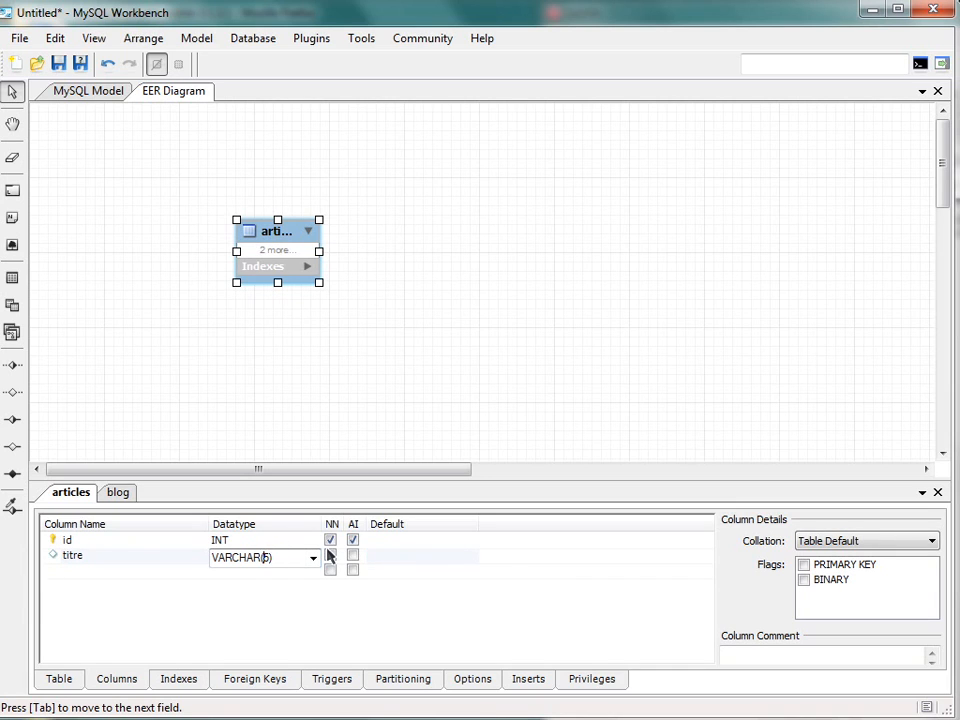
pyautogui.write('70')
pyautogui.press('Return')
# - Add a contenu column to the articles table with the datatype LONGTEXT
pyautogui.click(124, 572)
pyautogui.click(124, 572)
pyautogui.write('con')
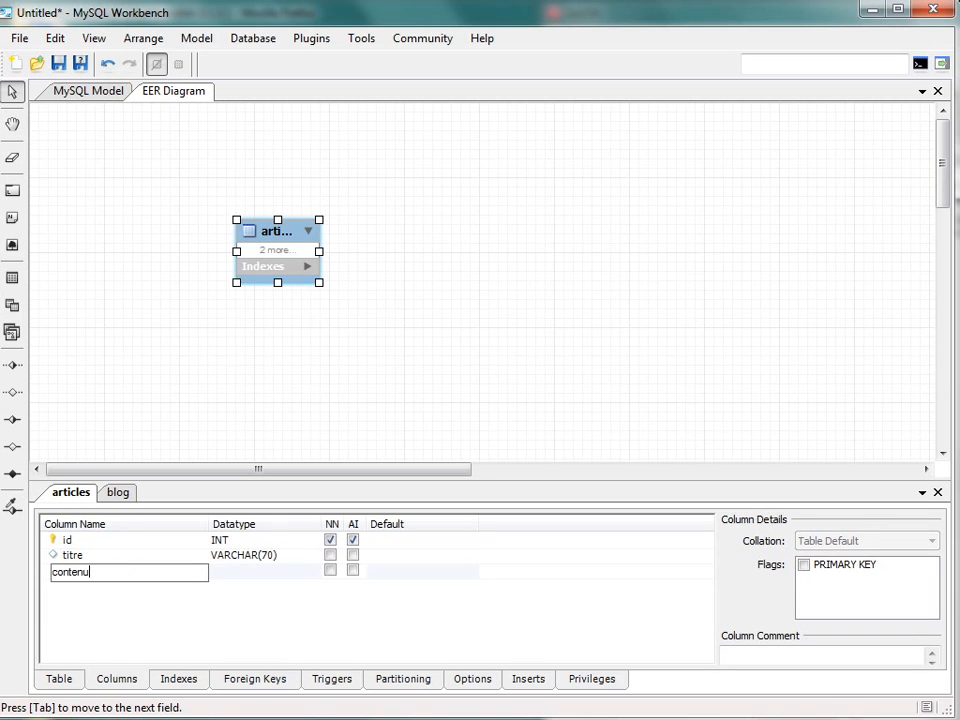
pyautogui.write('tenu')
pyautogui.press('Return')
pyautogui.click(253, 572)
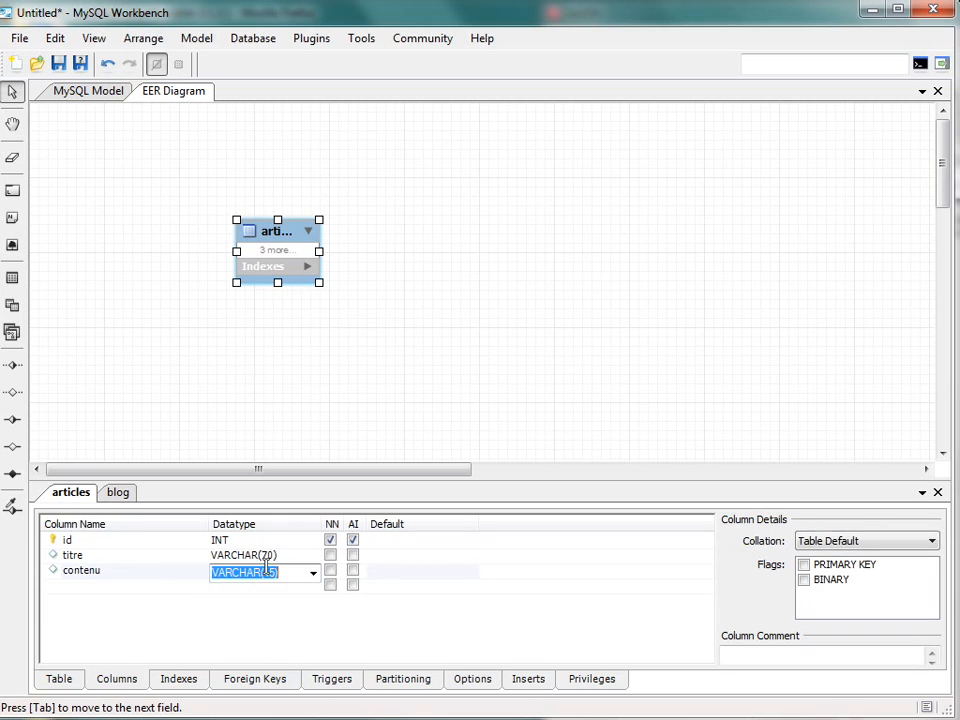
pyautogui.click(312, 578)
pyautogui.write('l')
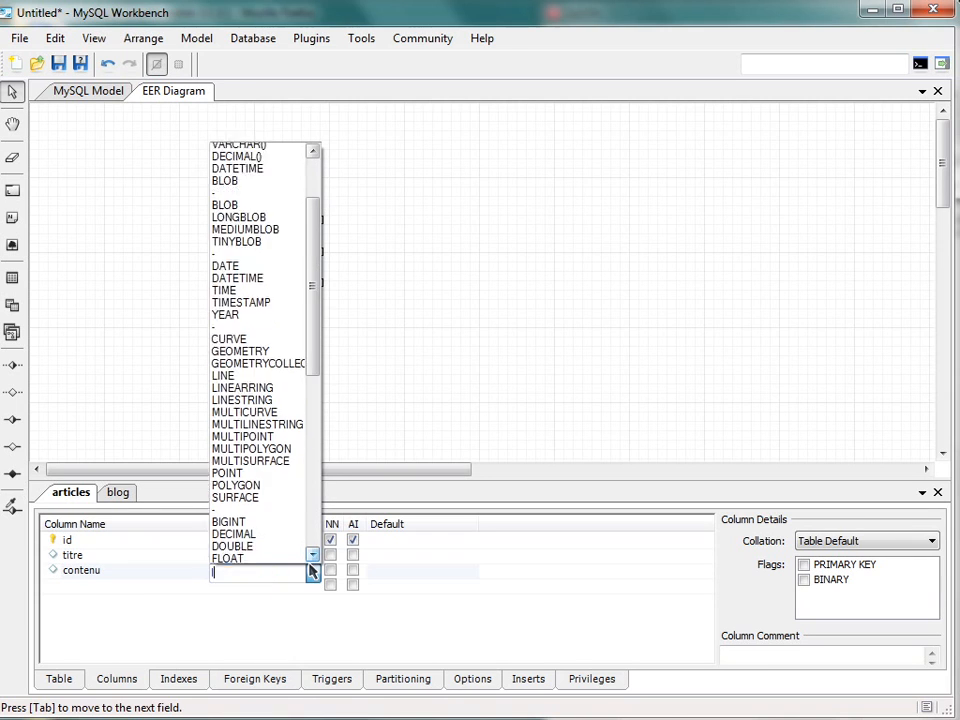
pyautogui.write('ongt')
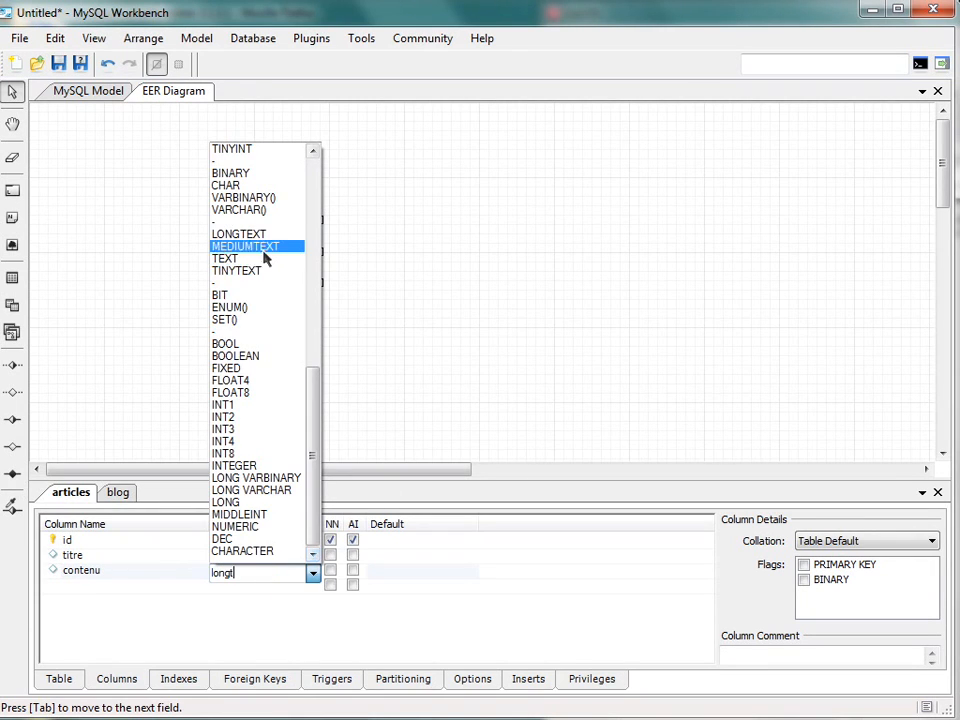
pyautogui.press('Return')
# - Add a court column of datatype LONGTEXT to the articles table, and enlarge the table's box in the diagram to show all columns
pyautogui.click(123, 591)
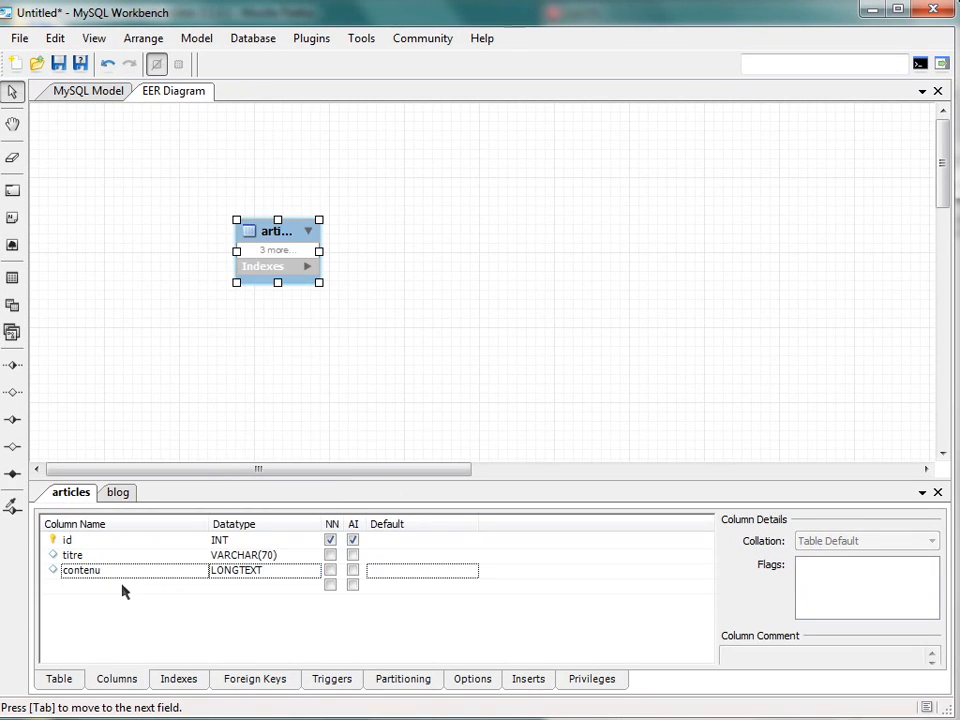
pyautogui.doubleClick(123, 589)
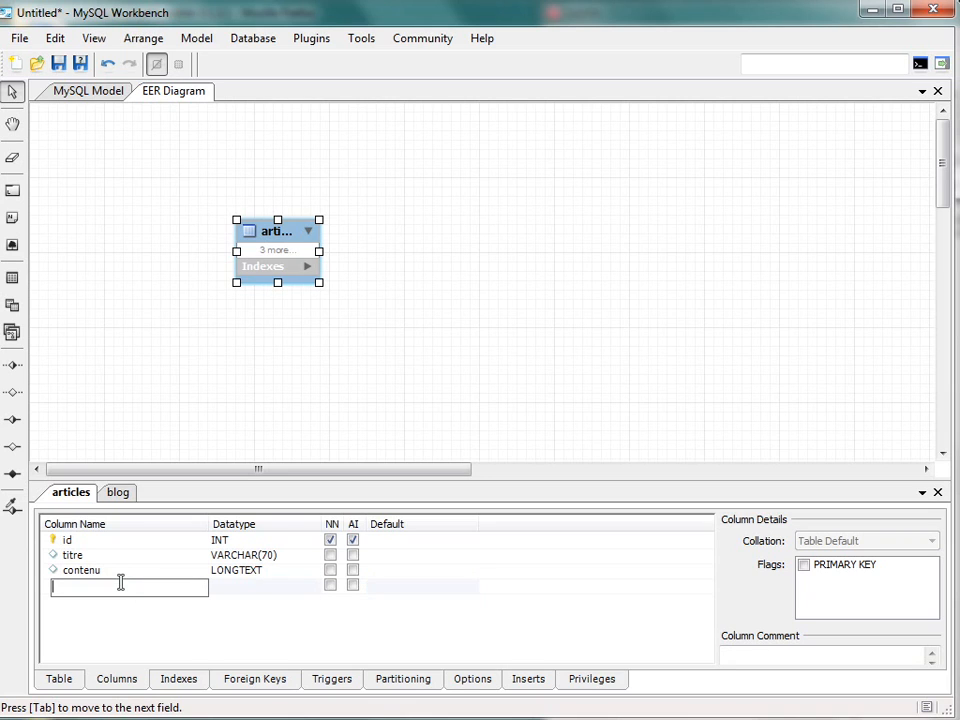
pyautogui.write('court')
pyautogui.click(253, 598)
pyautogui.doubleClick(262, 586)
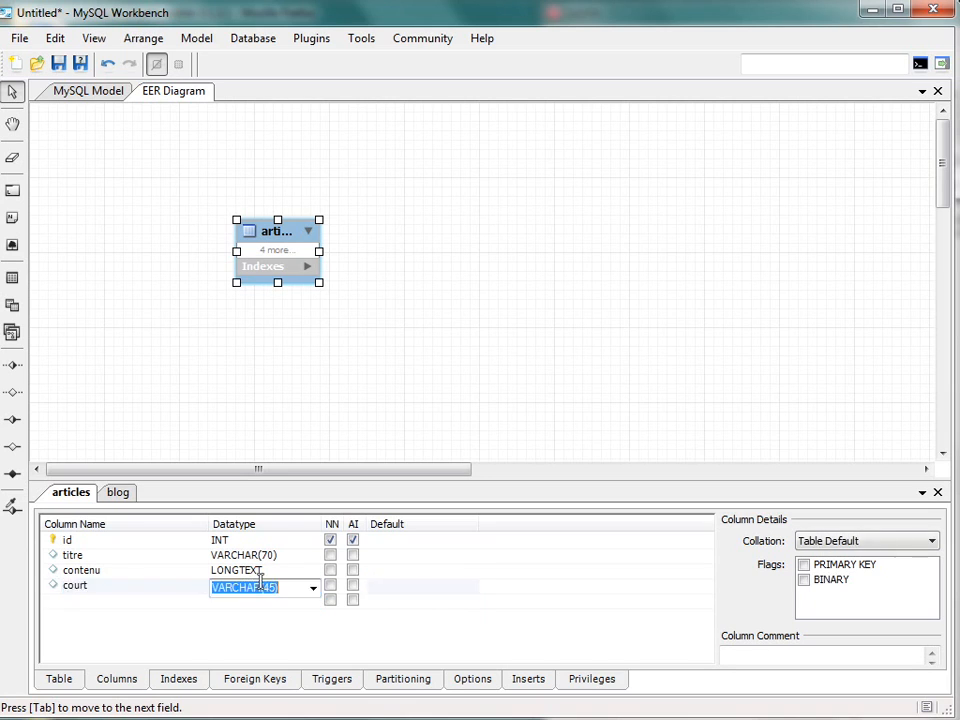
pyautogui.click(313, 588)
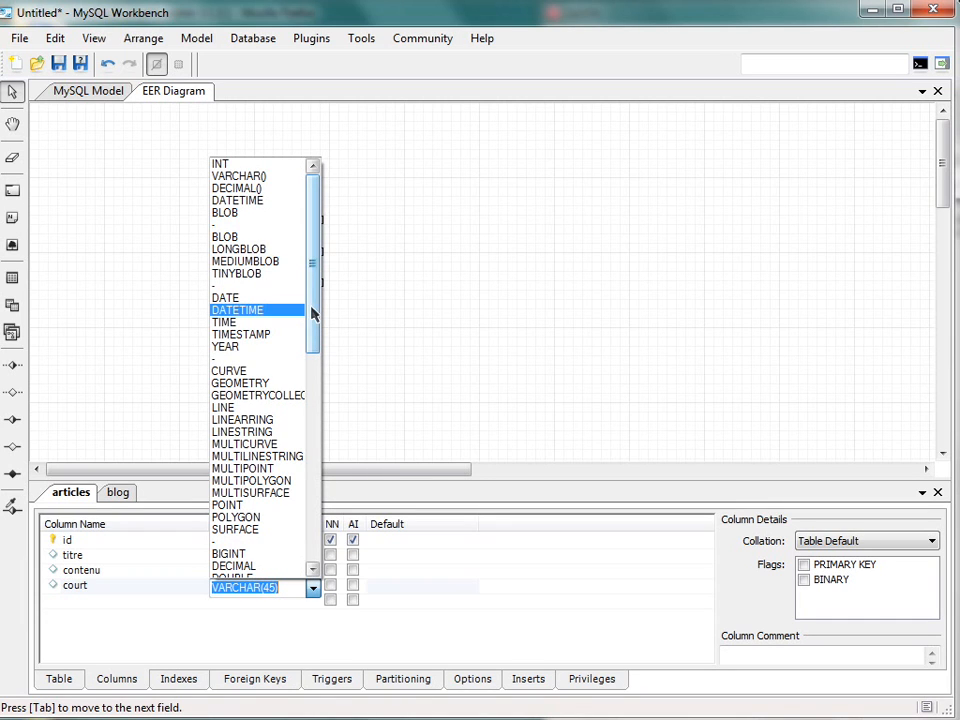
pyautogui.scroll(-2, 283, 400)
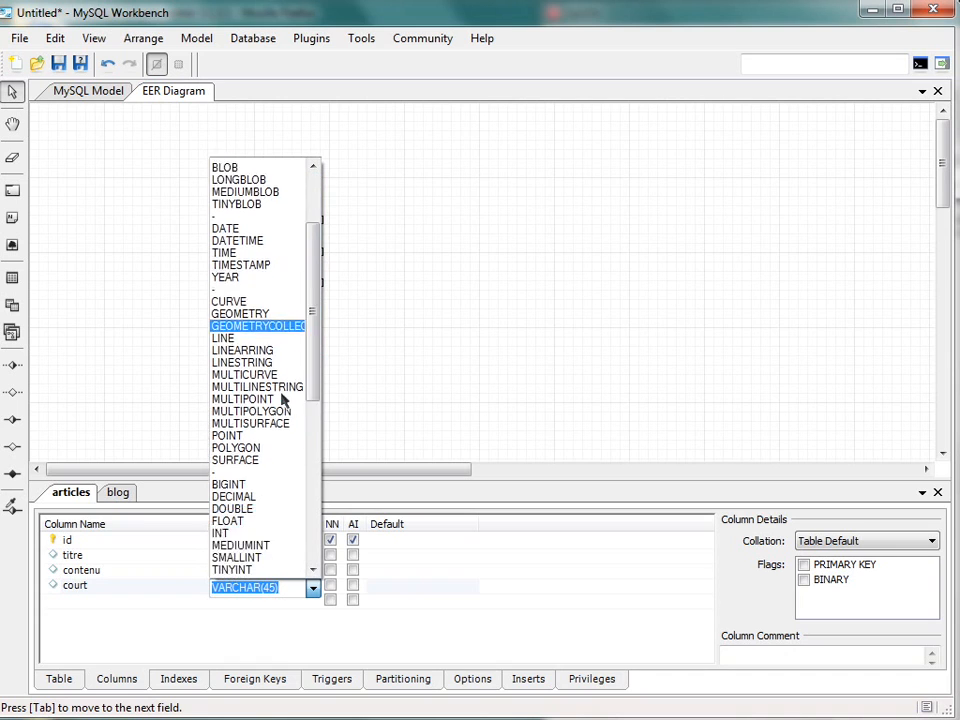
pyautogui.scroll(-8, 283, 400)
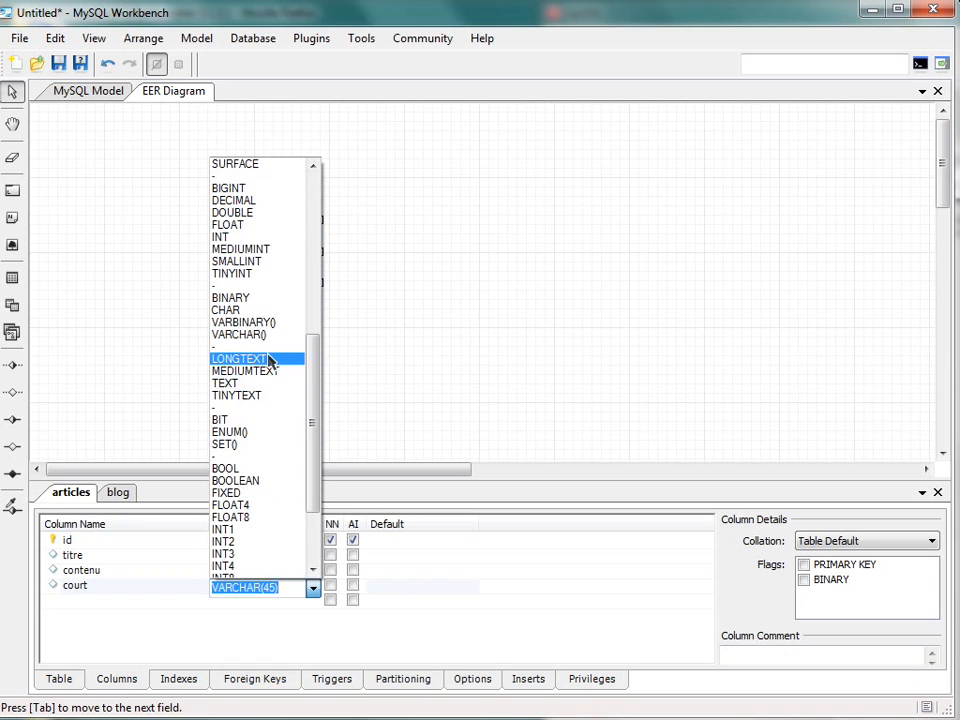
pyautogui.click(268, 360)
pyautogui.press('Tab')
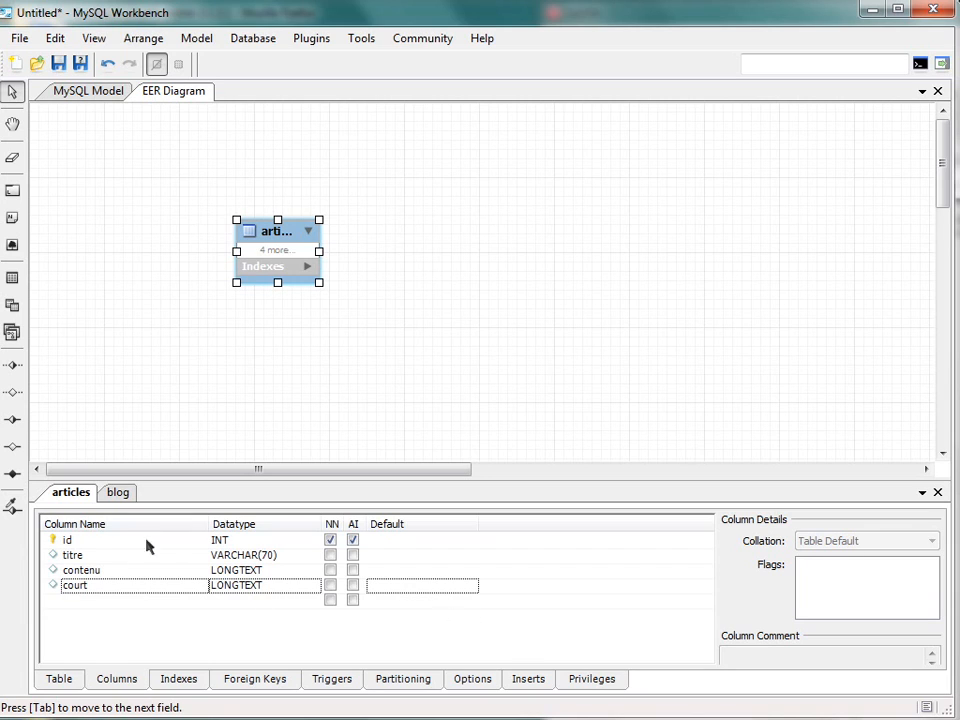
pyautogui.moveTo(319, 283); pyautogui.dragTo(347, 373)
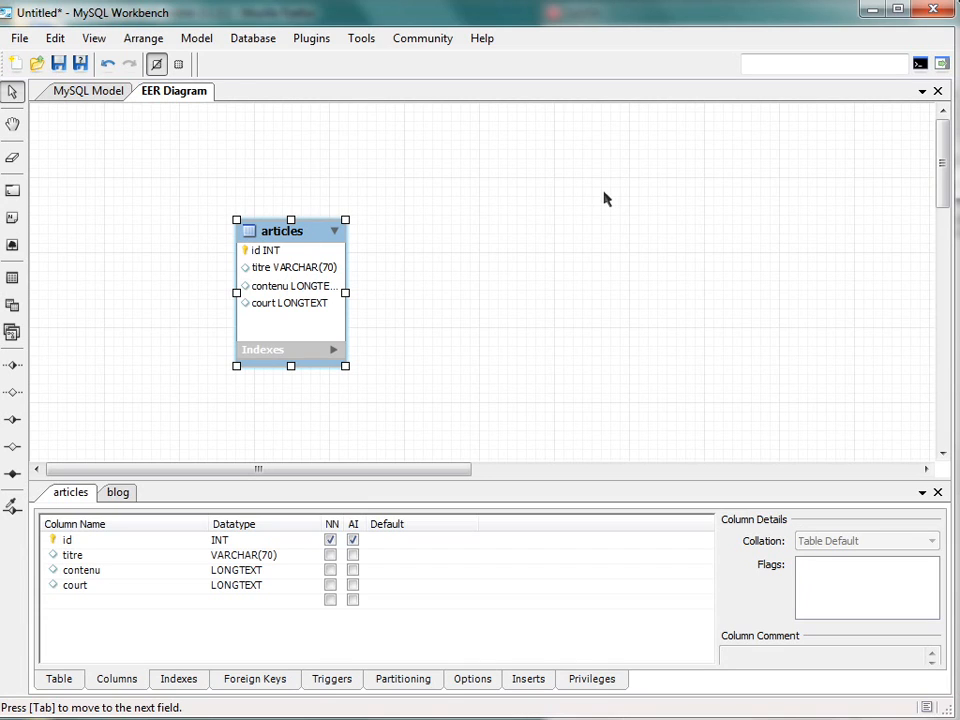
# - Place a second table in the diagram to the right of articles and widen its box
pyautogui.click(15, 282)
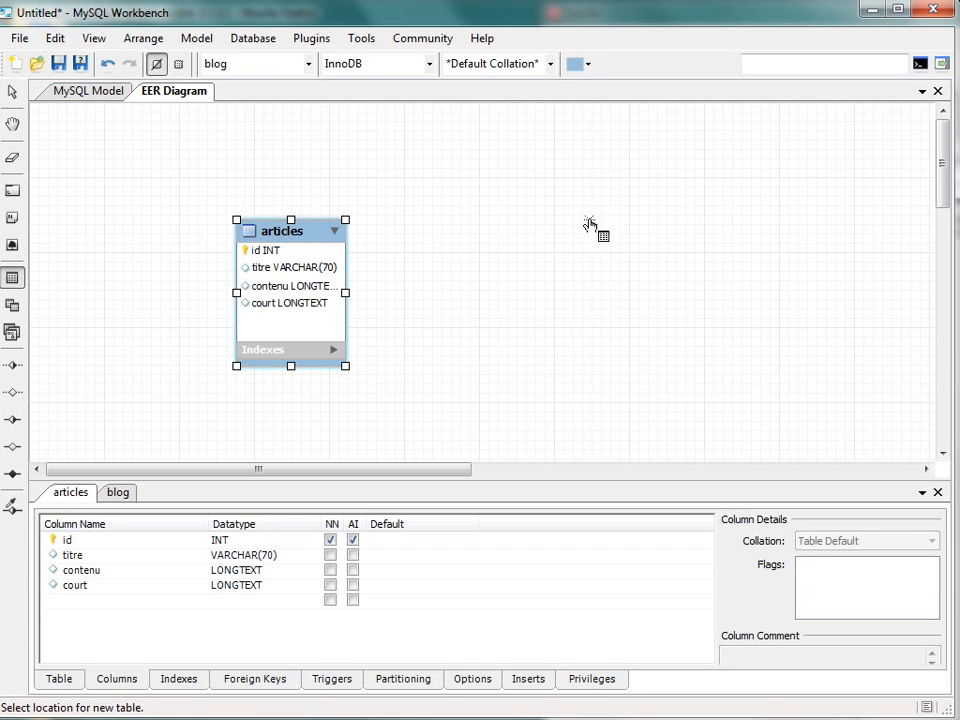
pyautogui.click(527, 219)
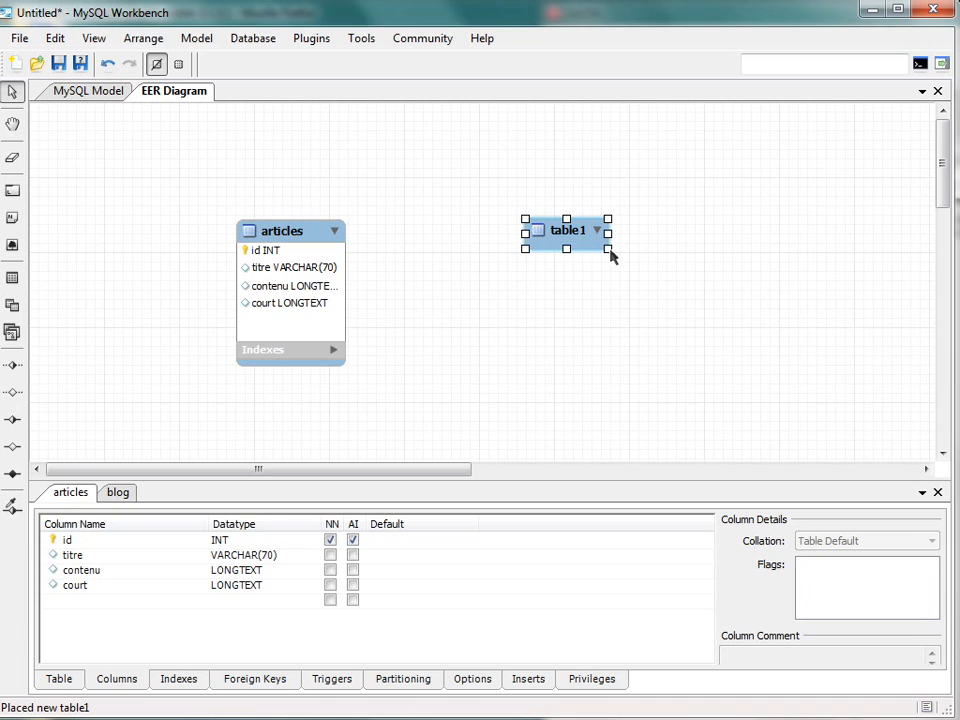
pyautogui.moveTo(609, 250); pyautogui.dragTo(668, 268)
# - Rename the second table as categories
pyautogui.doubleClick(583, 231)
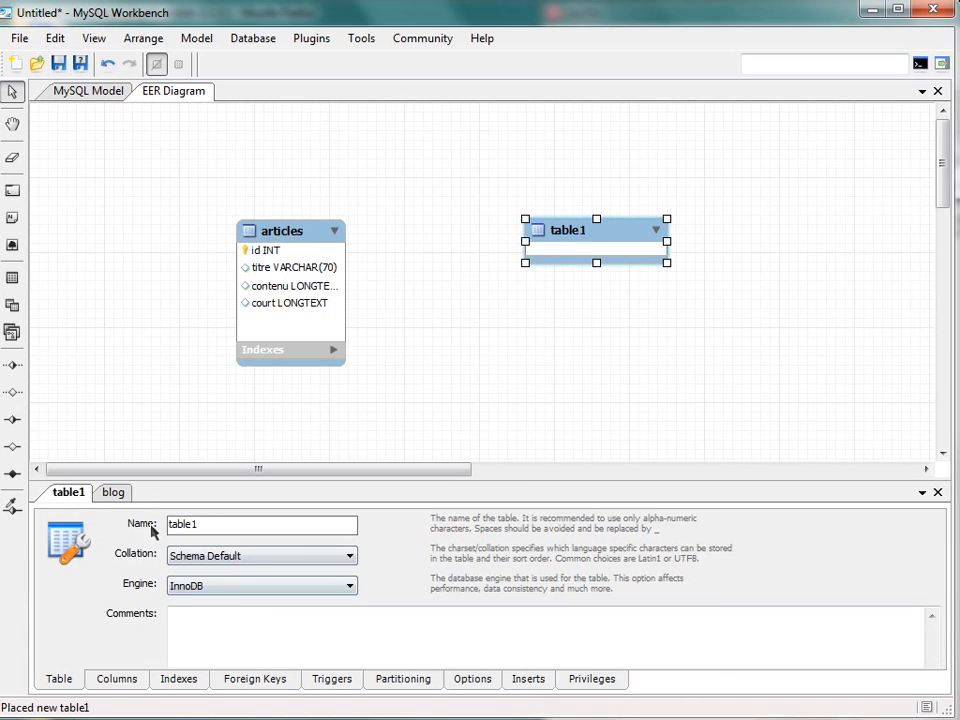
pyautogui.moveTo(206, 523); pyautogui.dragTo(72, 533)
pyautogui.write('categories')
pyautogui.press('Return')
# - Define the first column of the categories table as id and make it auto-increment
pyautogui.click(110, 680)
pyautogui.doubleClick(137, 538)
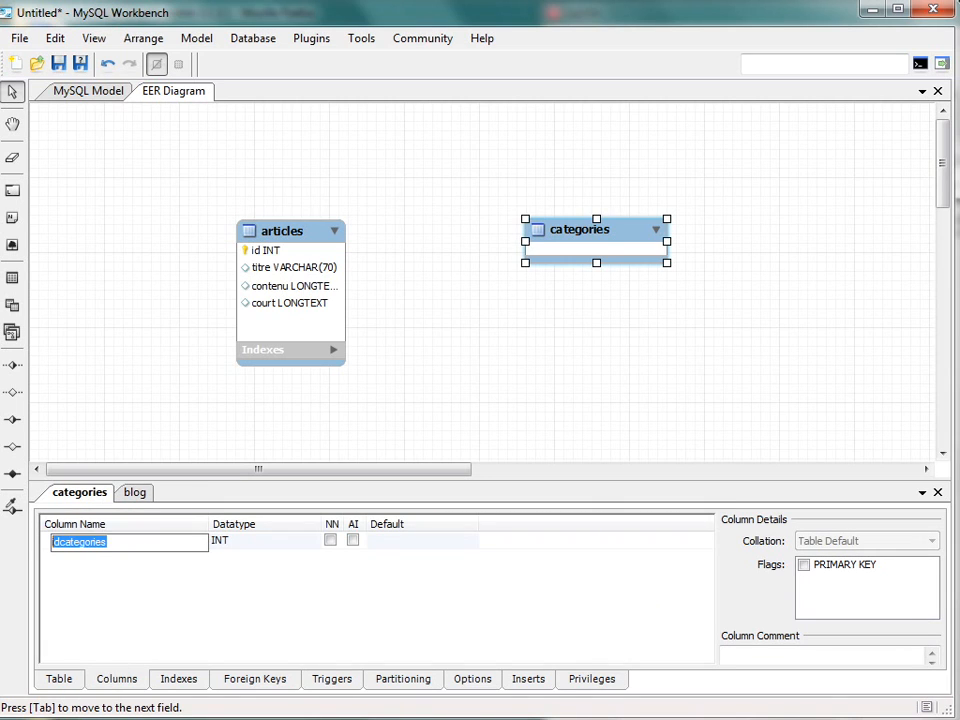
pyautogui.write('id')
pyautogui.click(352, 540)
# - Add a nom column of datatype VARCHAR(70) to the categories table, and enlarge the table's box in the diagram to show its columns
pyautogui.click(111, 556)
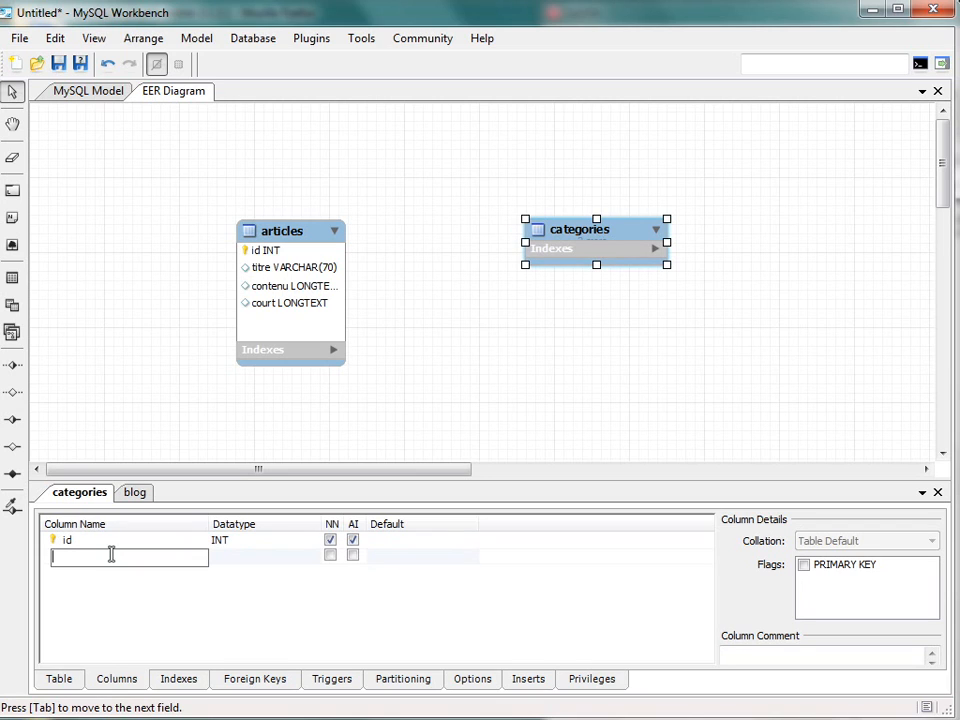
pyautogui.write('nom')
pyautogui.press('Tab')
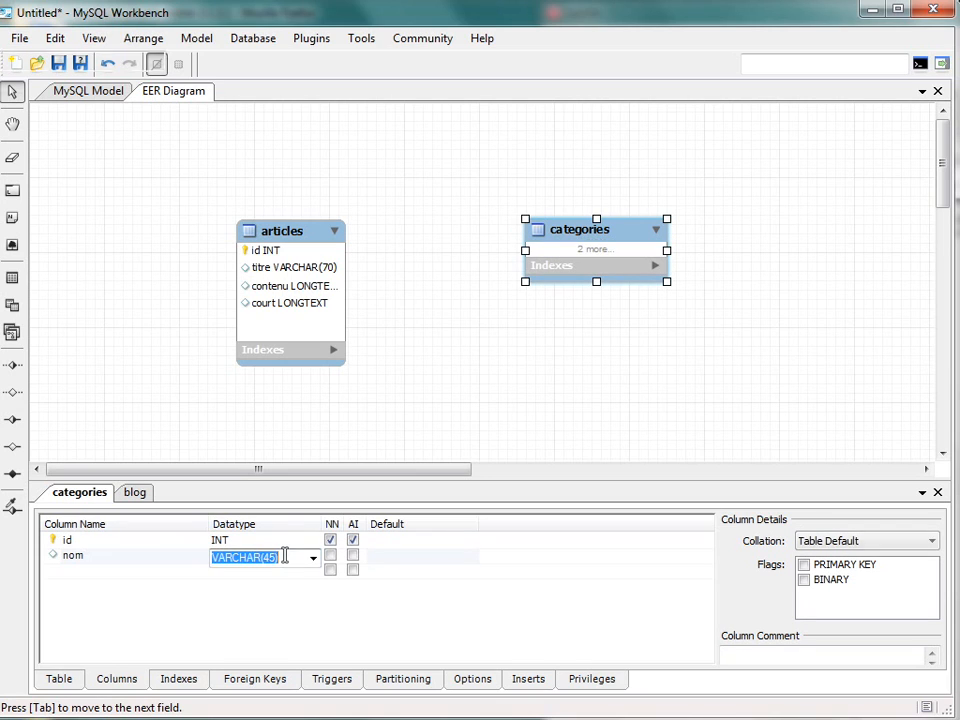
pyautogui.click(267, 557)
pyautogui.press('BackSpace')
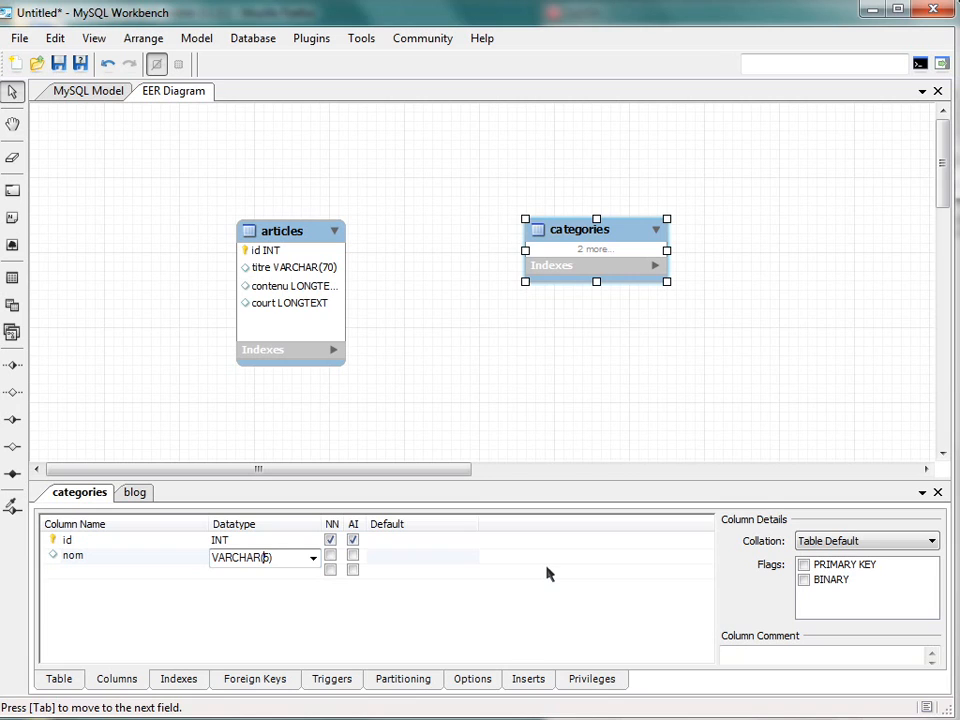
pyautogui.write('70')
pyautogui.press('Tab')
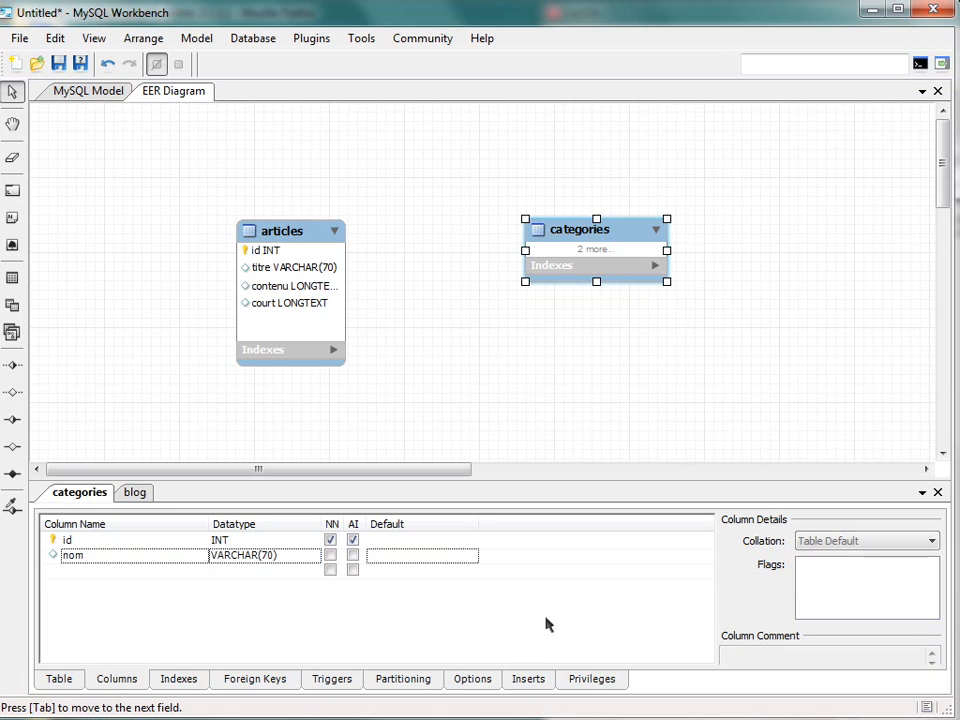
pyautogui.moveTo(667, 283); pyautogui.dragTo(662, 371)
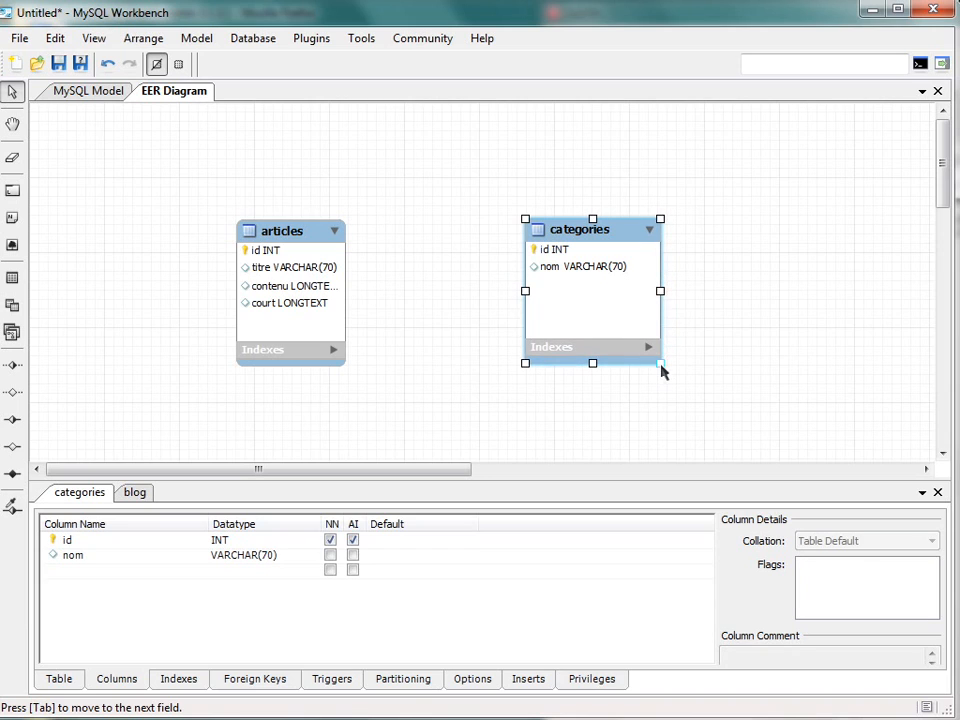
pyautogui.click(257, 317)
pyautogui.click(616, 302)
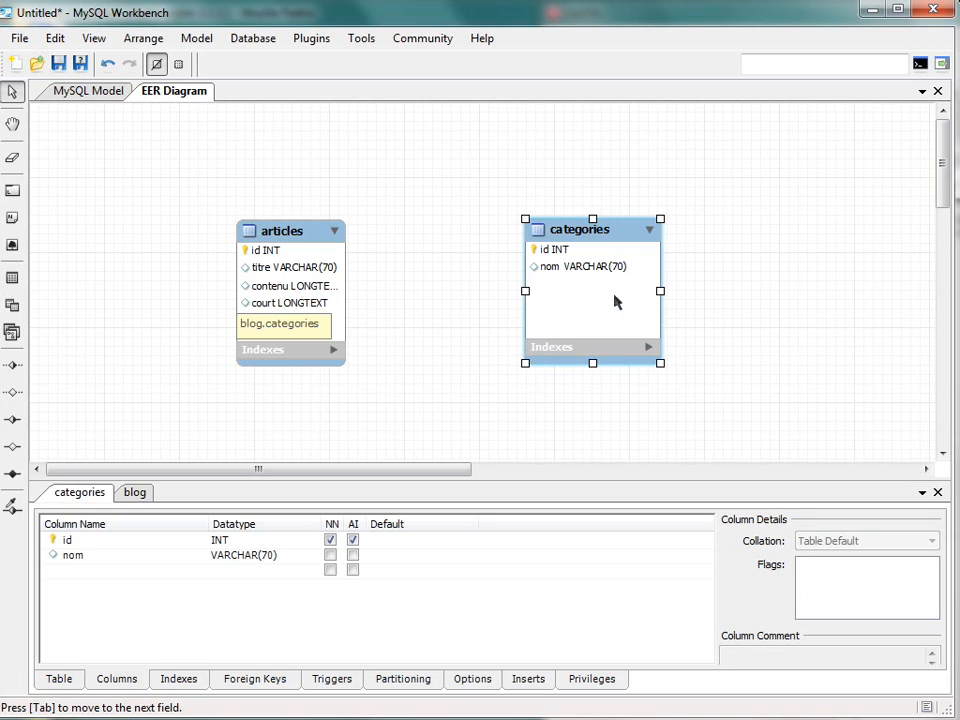
pyautogui.click(300, 383)
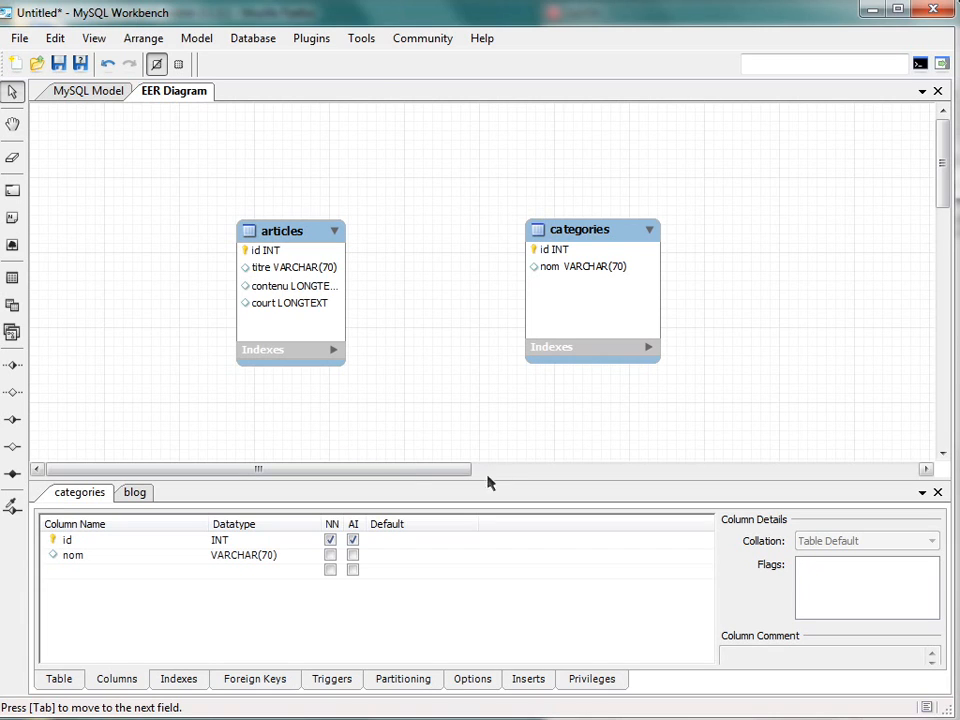
pyautogui.click(317, 280)
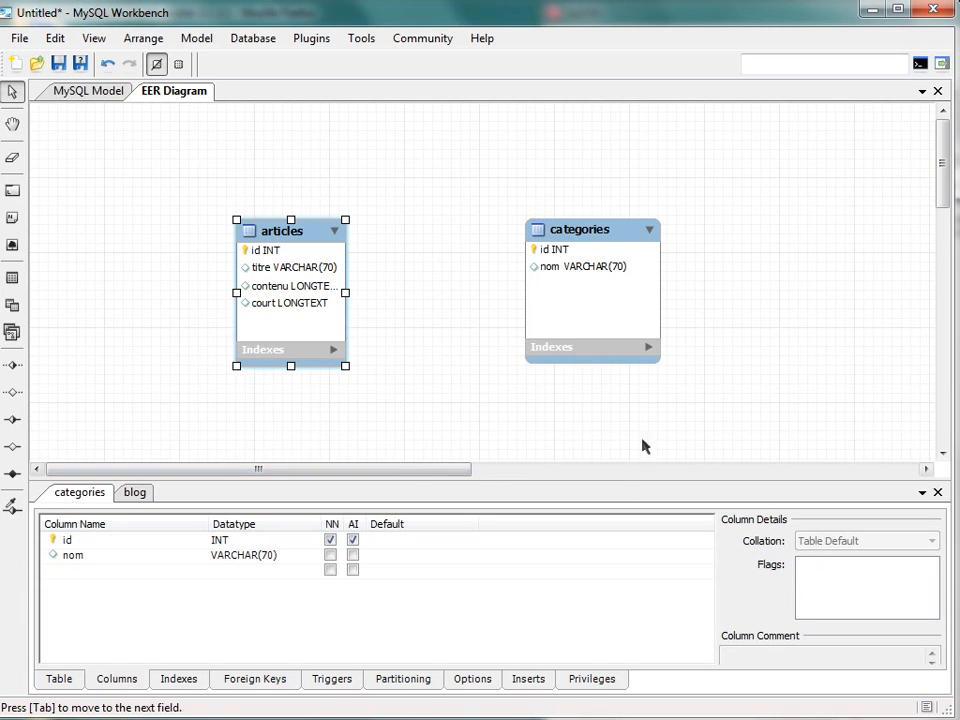
pyautogui.click(600, 341)
pyautogui.click(273, 328)
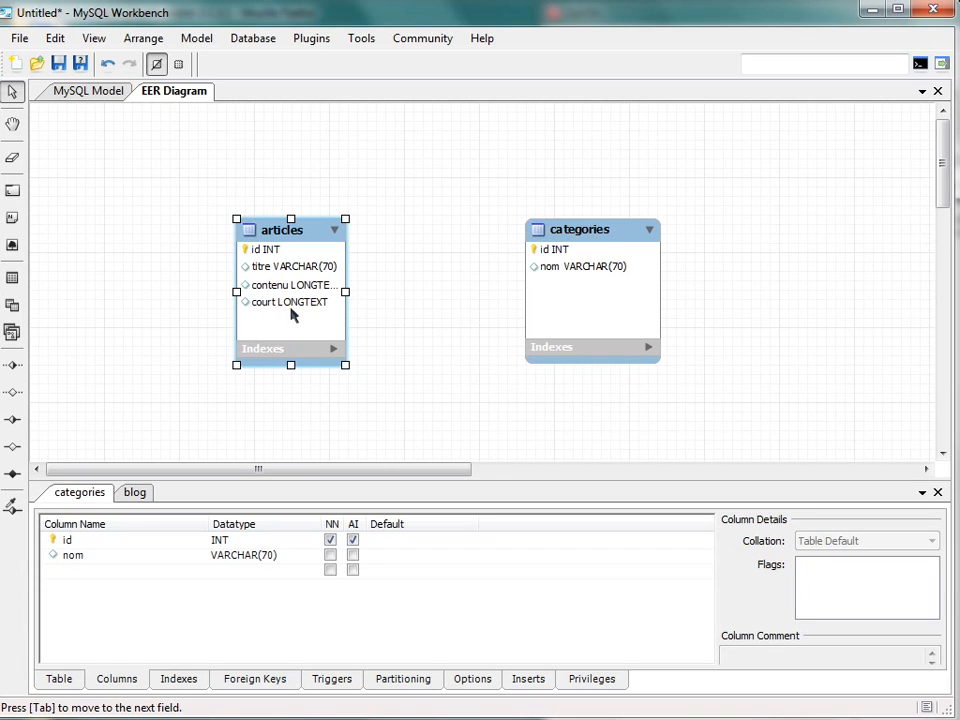
pyautogui.rightClick(253, 336)
pyautogui.click(270, 326)
pyautogui.click(620, 278)
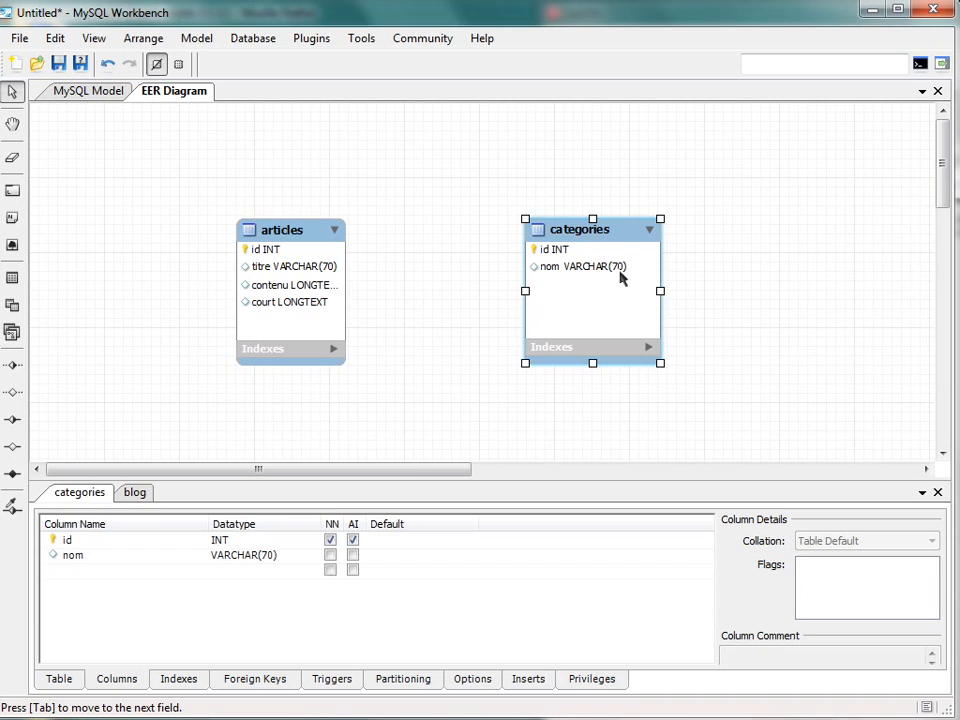
pyautogui.click(268, 306)
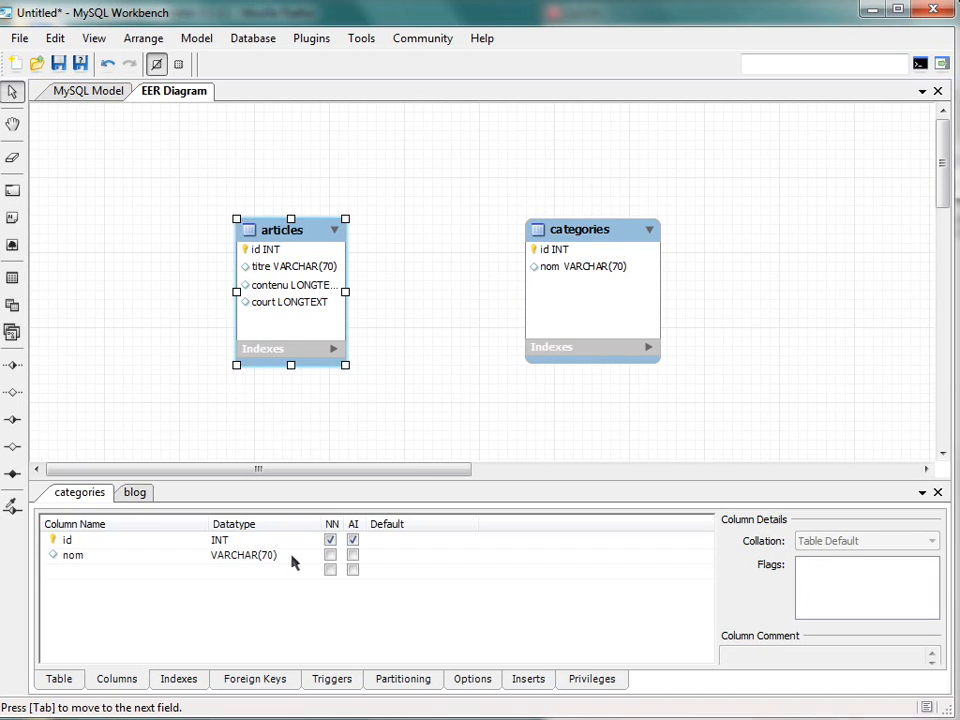
# - Place a 1:n non-identifying relationship from articles to categories and undo it
pyautogui.click(11, 368)
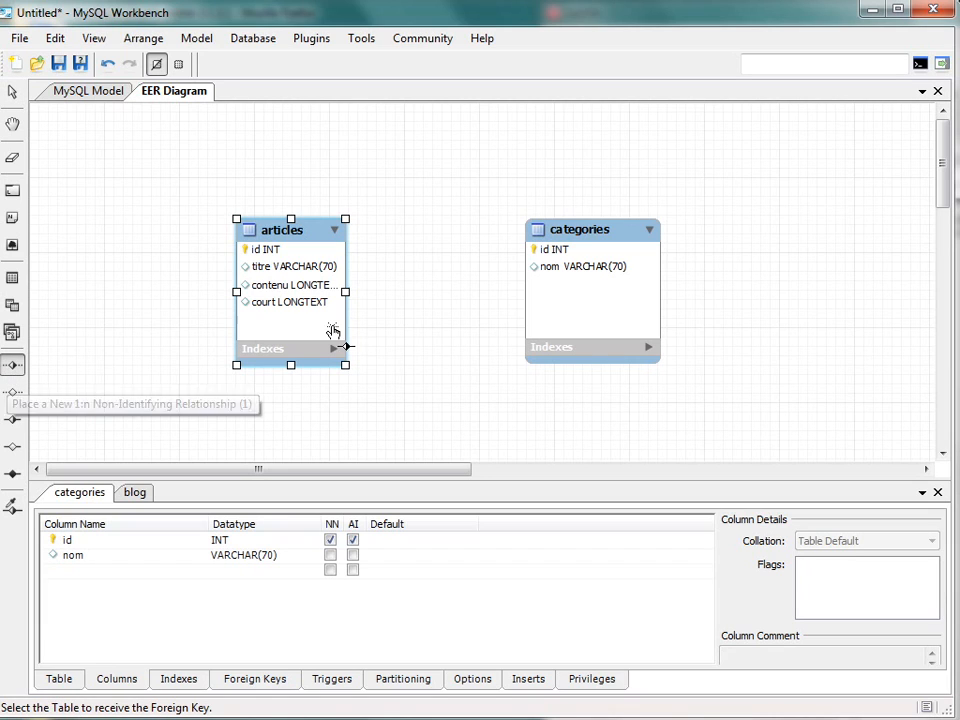
pyautogui.click(293, 287)
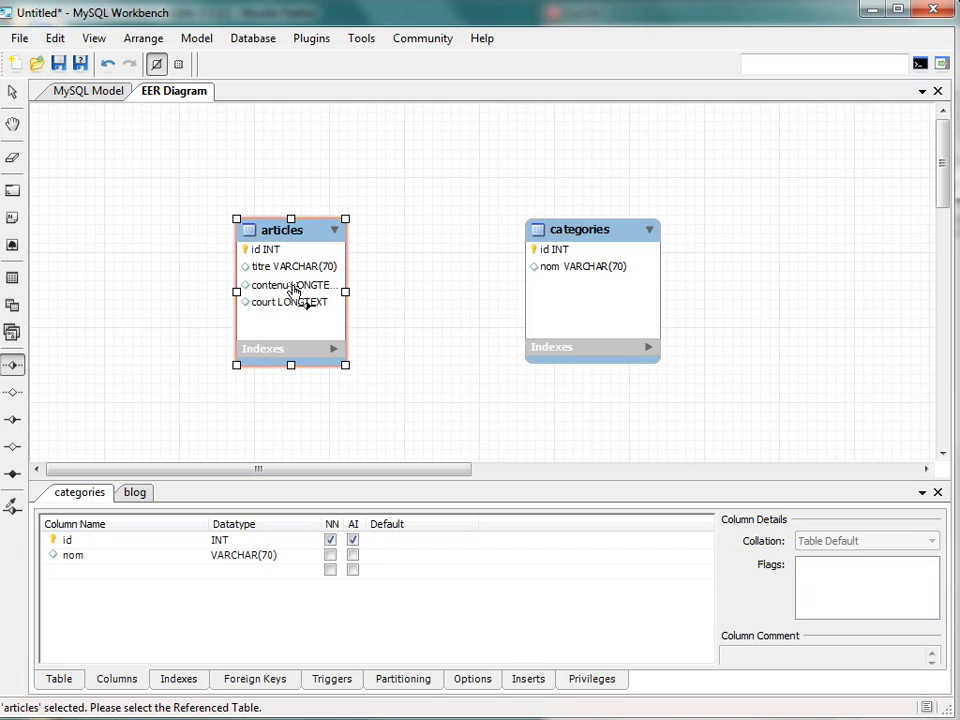
pyautogui.click(588, 302)
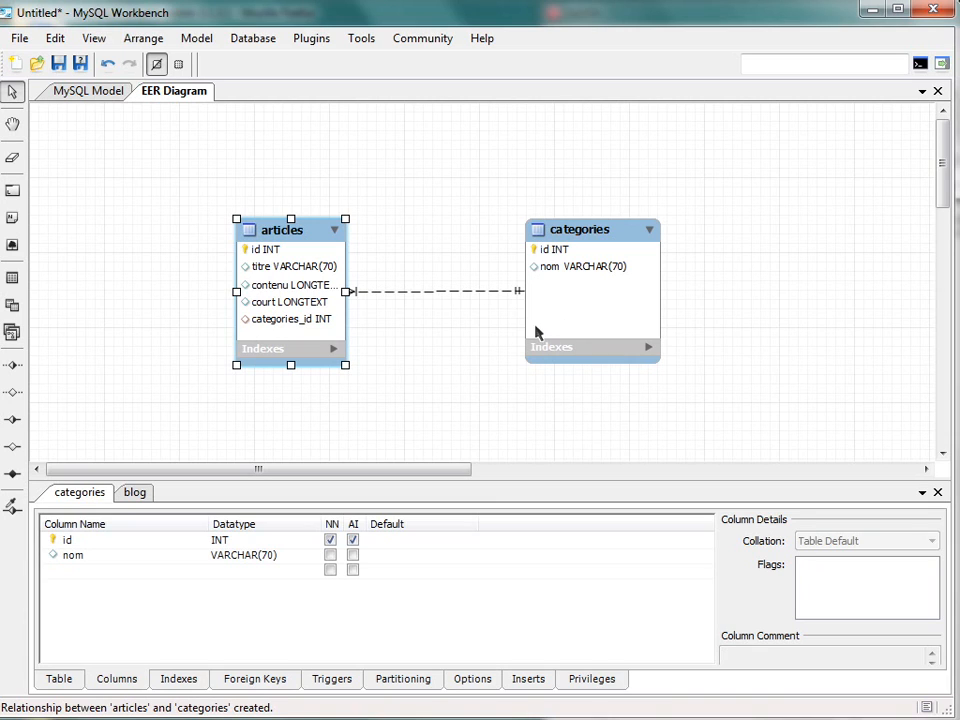
pyautogui.hotkey('ctrl', 'z')
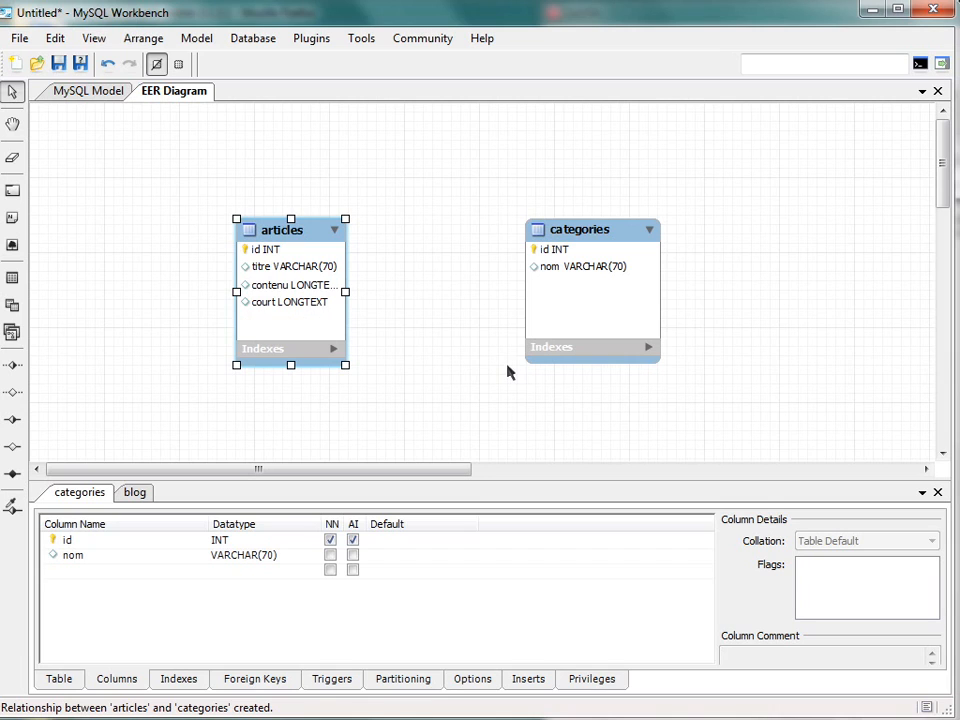
# - Link articles to categories with an n:m identifying relationship, spacing the two tables apart so the junction table lines up between them
pyautogui.moveTo(593, 310); pyautogui.dragTo(643, 309)
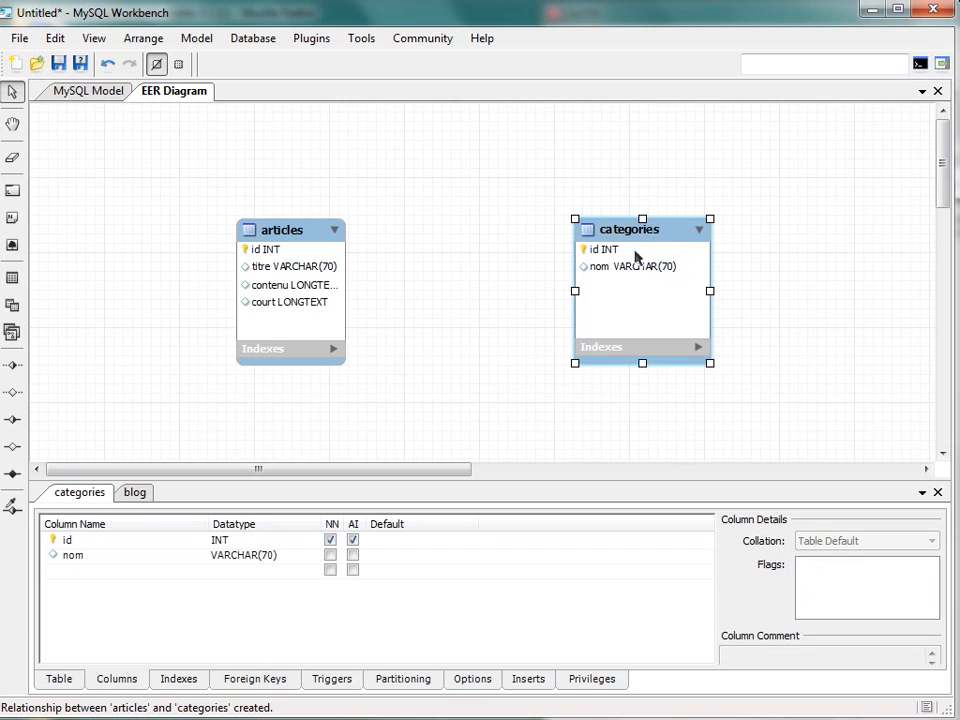
pyautogui.moveTo(630, 303); pyautogui.dragTo(643, 305)
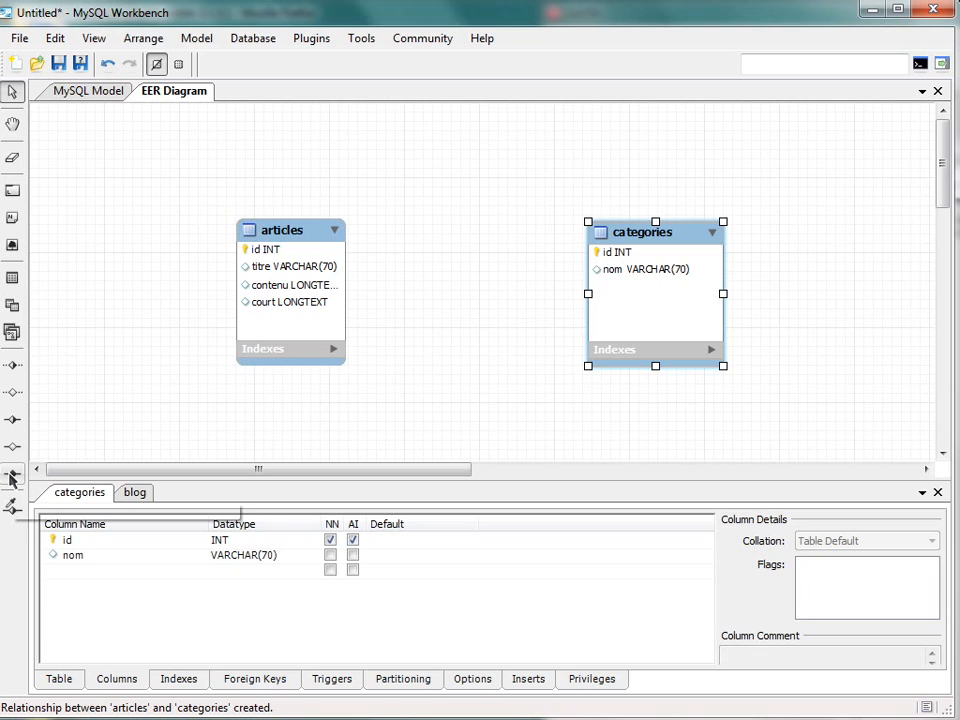
pyautogui.click(12, 476)
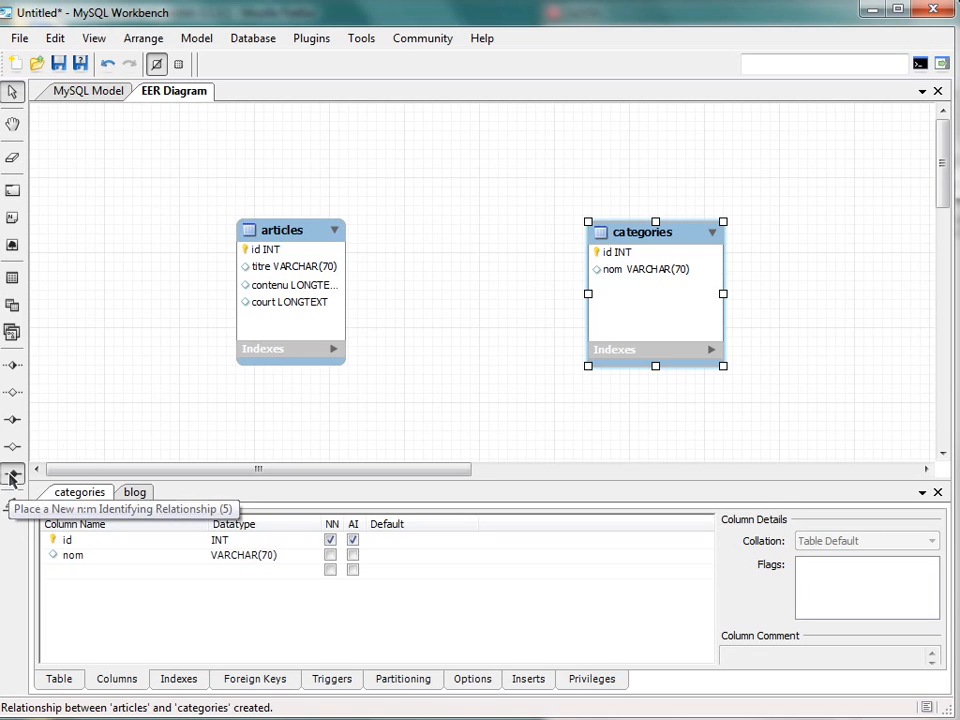
pyautogui.click(315, 334)
pyautogui.click(688, 317)
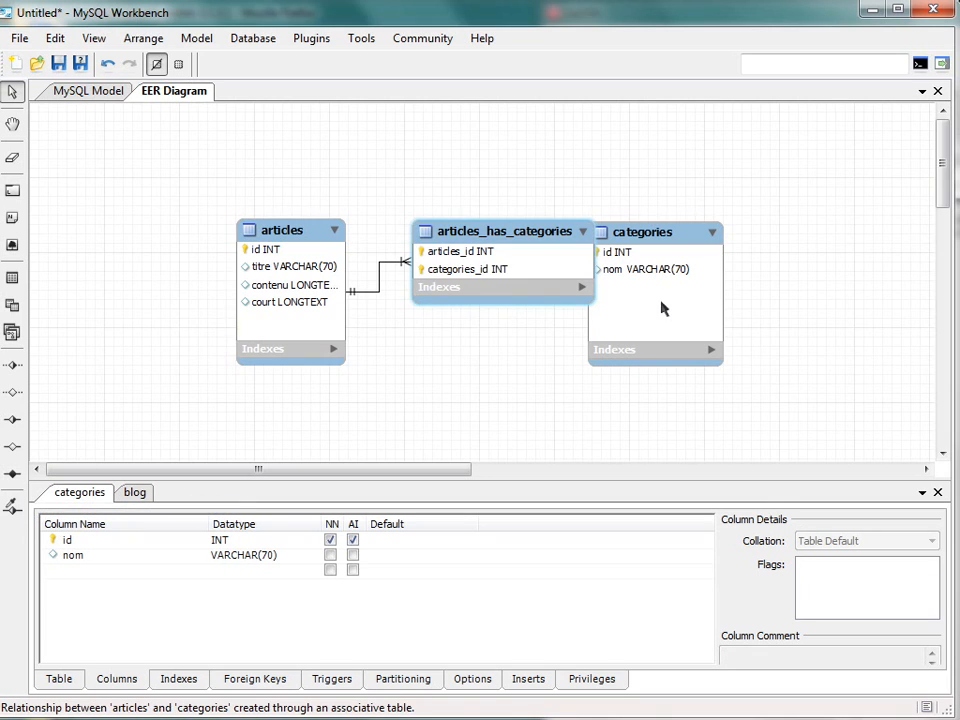
pyautogui.moveTo(661, 309); pyautogui.dragTo(748, 316)
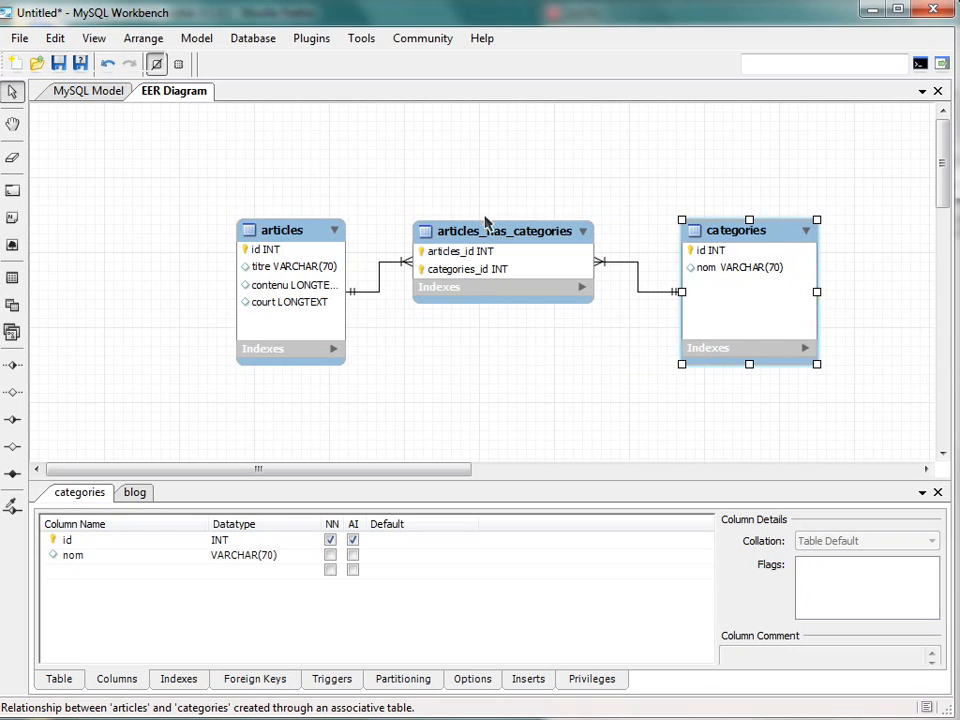
pyautogui.moveTo(499, 243); pyautogui.dragTo(500, 274)
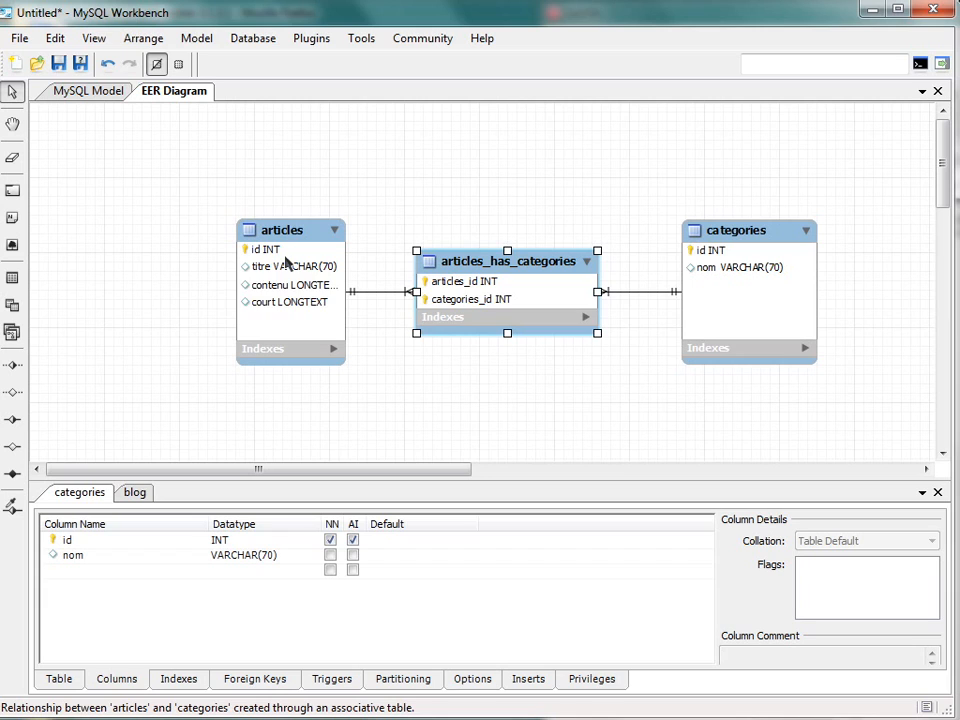
pyautogui.click(743, 295)
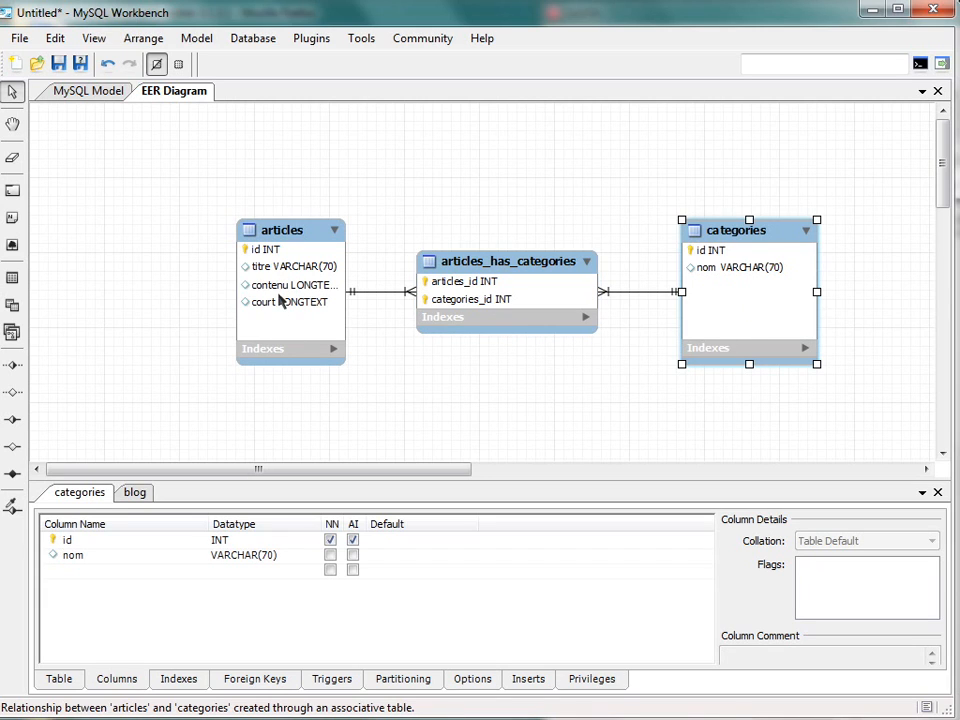
pyautogui.click(280, 301)
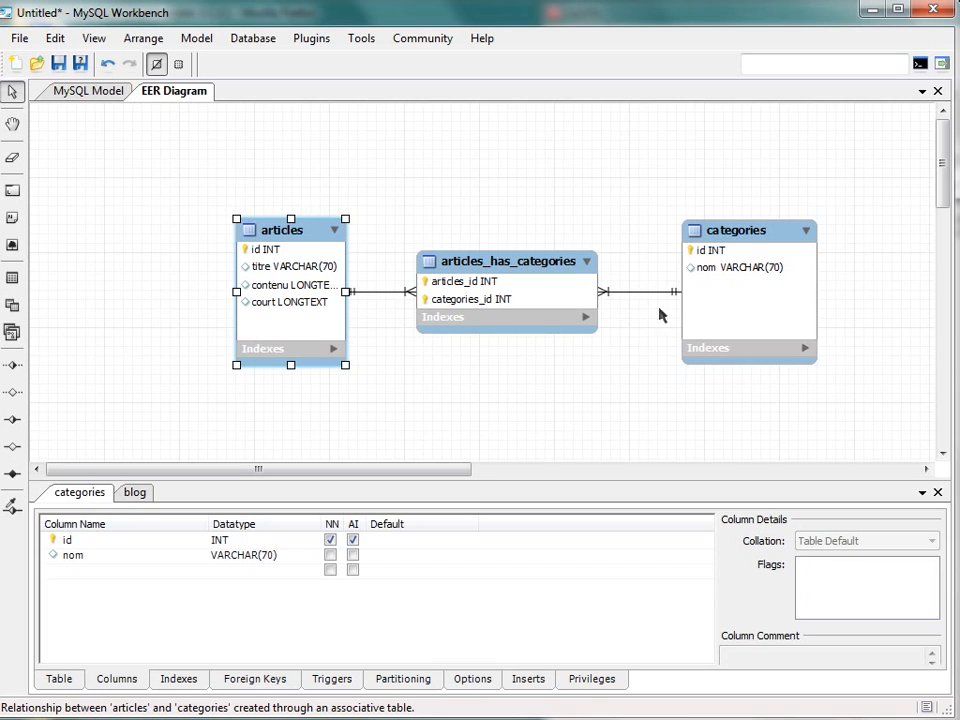
pyautogui.click(770, 276)
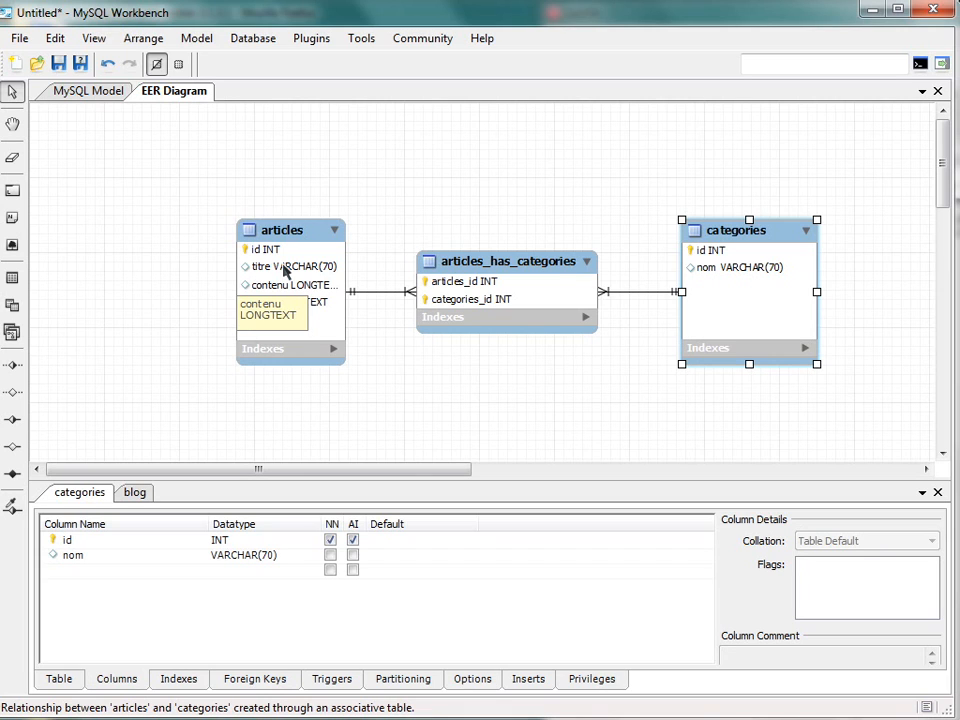
# - Rename the junction table between articles and categories as articles_categories
pyautogui.click(558, 288)
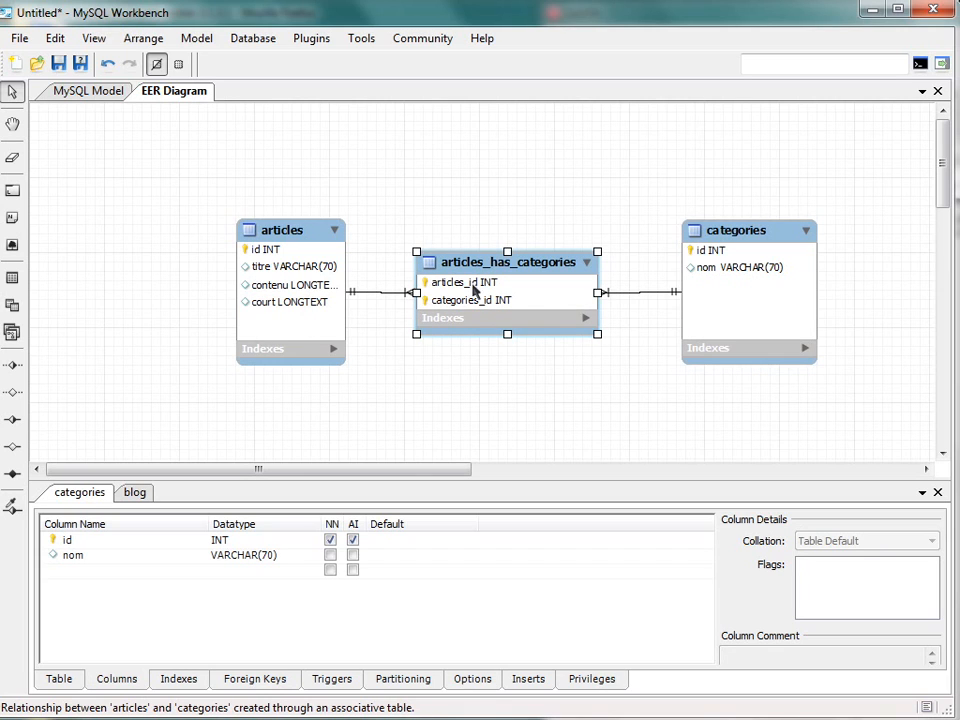
pyautogui.doubleClick(555, 270)
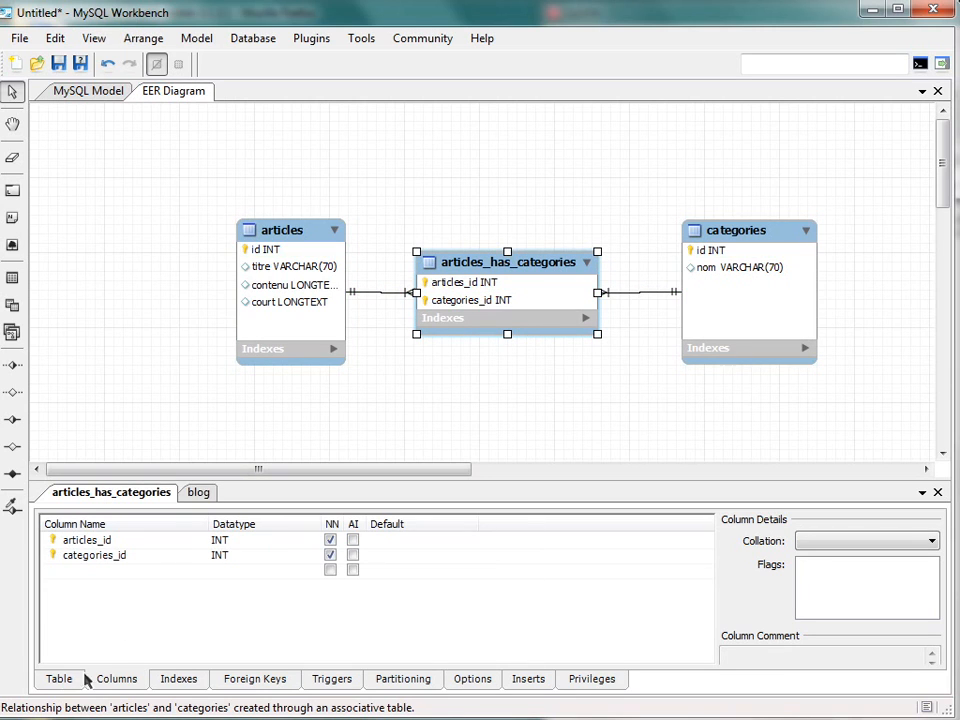
pyautogui.click(52, 680)
pyautogui.click(222, 523)
pyautogui.press('BackSpace')
pyautogui.press('BackSpace')
pyautogui.press('BackSpace')
pyautogui.press('BackSpace')
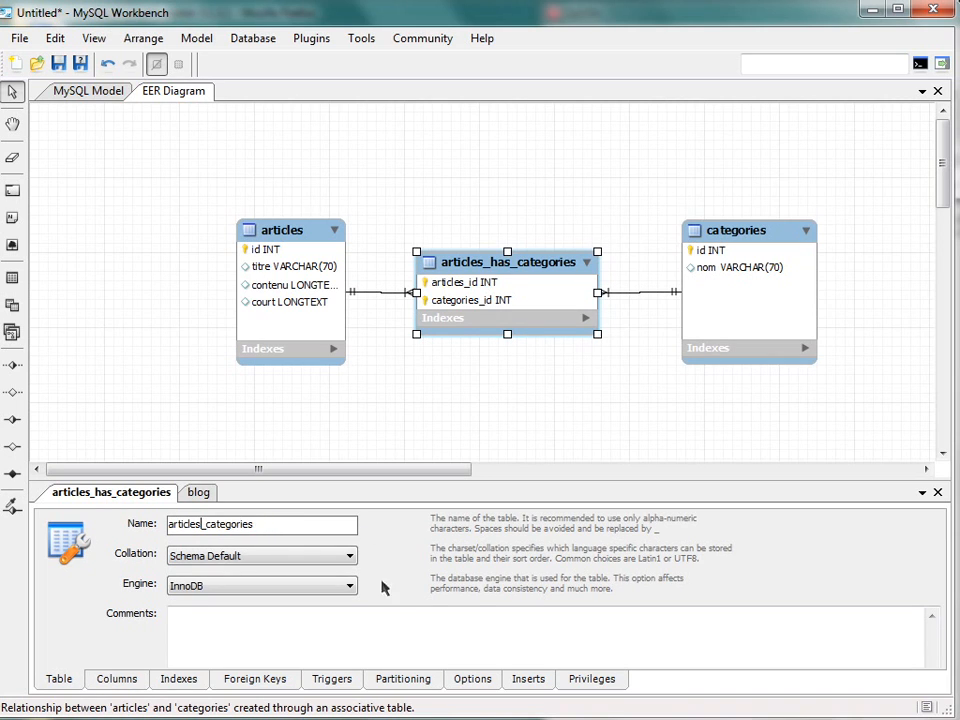
pyautogui.click(497, 381)
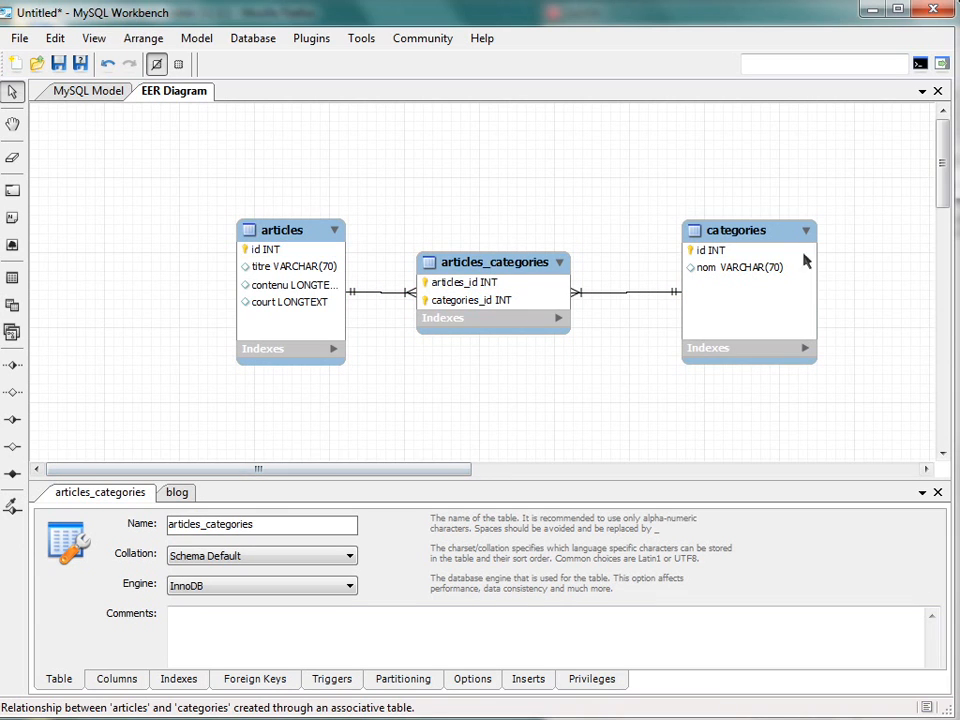
# - Place a new table in the empty area below articles_categories and shift it slightly closer
pyautogui.moveTo(939, 171); pyautogui.dragTo(918, 209)
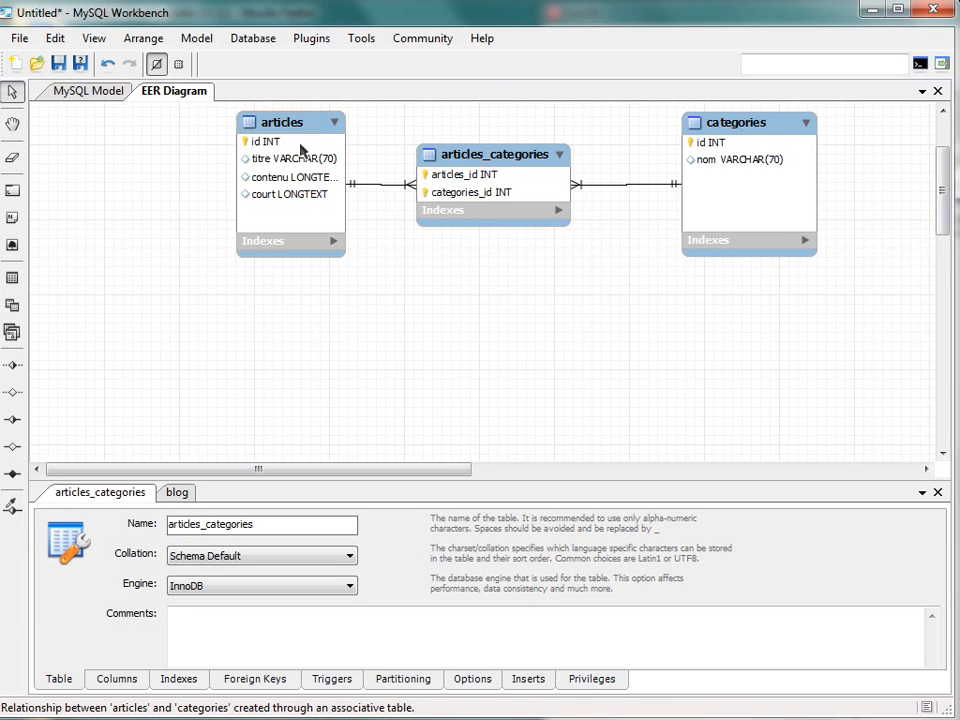
pyautogui.click(14, 275)
pyautogui.click(490, 380)
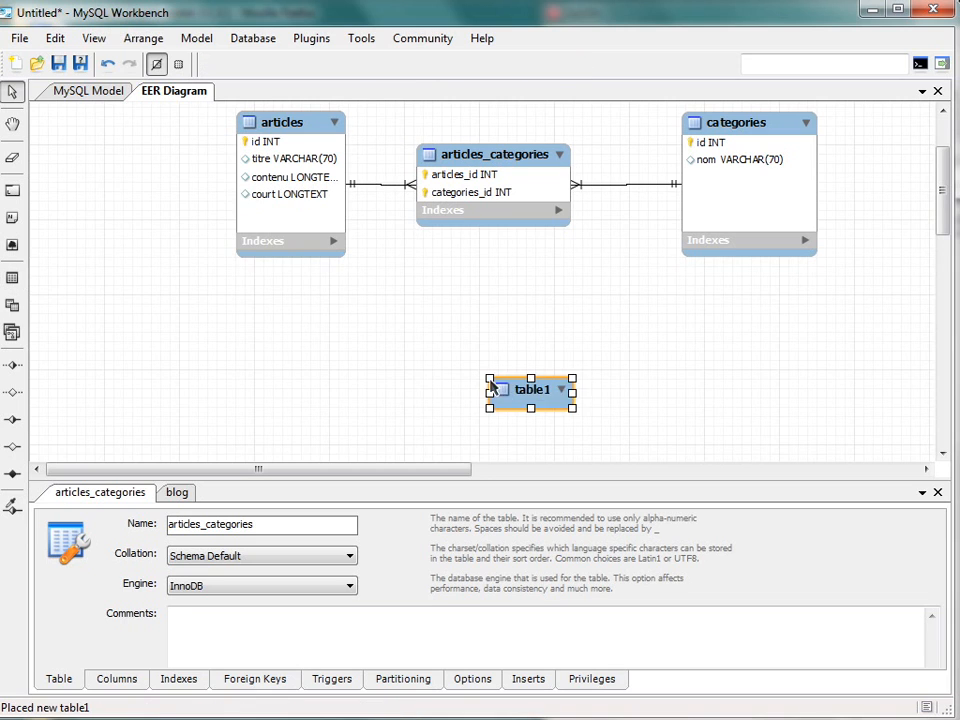
pyautogui.moveTo(530, 392); pyautogui.dragTo(516, 345)
# - Rename the new table below articles_categories as tags
pyautogui.doubleClick(504, 372)
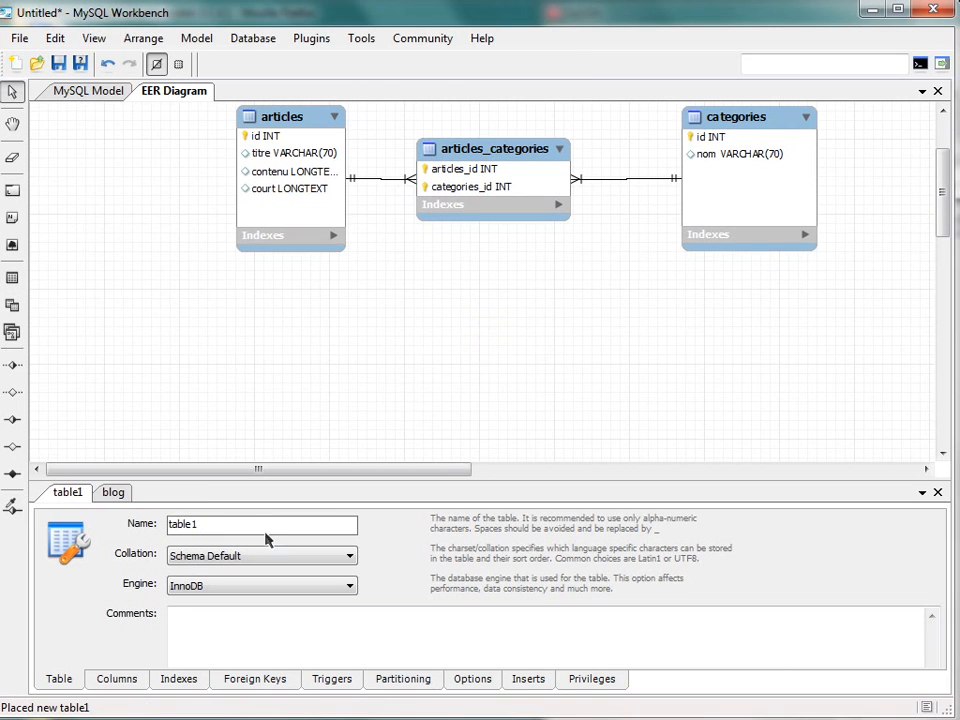
pyautogui.write('at')
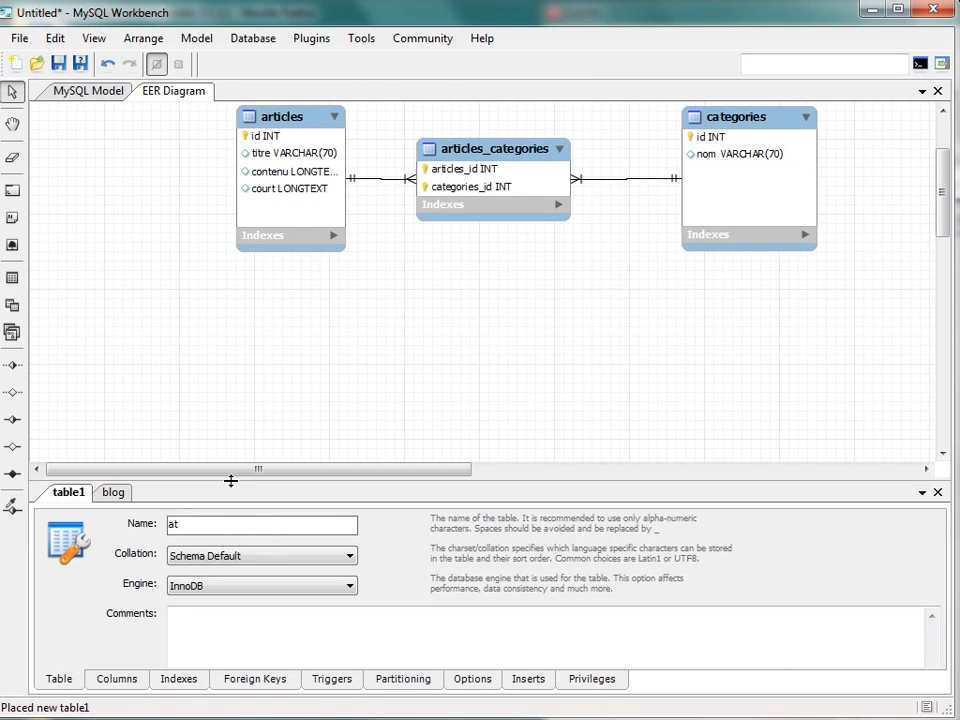
pyautogui.press('BackSpace')
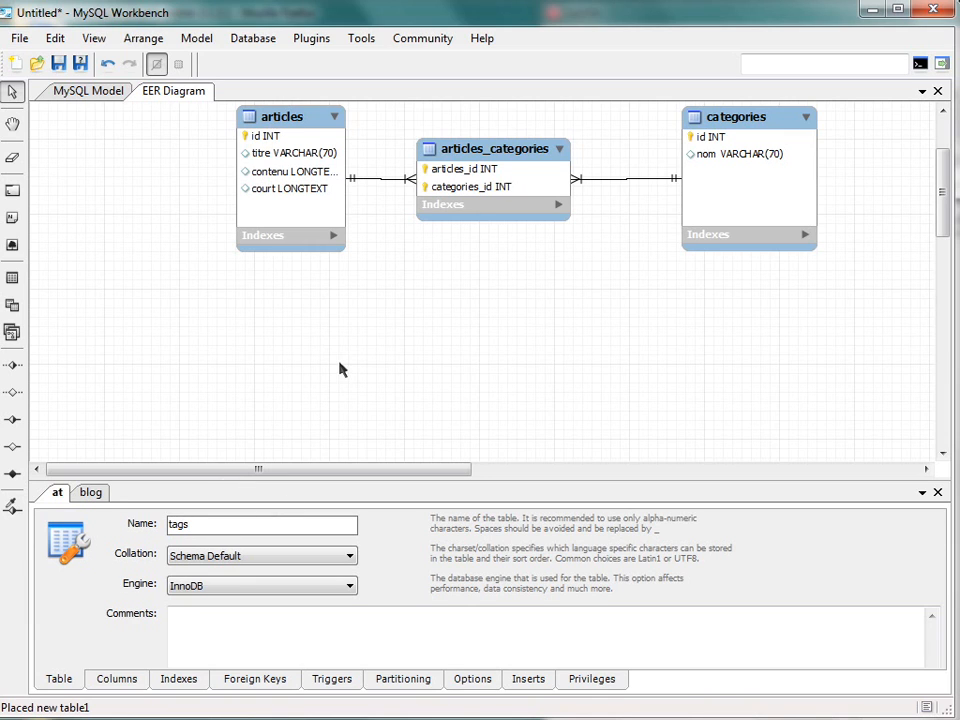
pyautogui.press('Return')
# - Add an auto-incrementing INT primary key column named id to the tags table
pyautogui.click(117, 679)
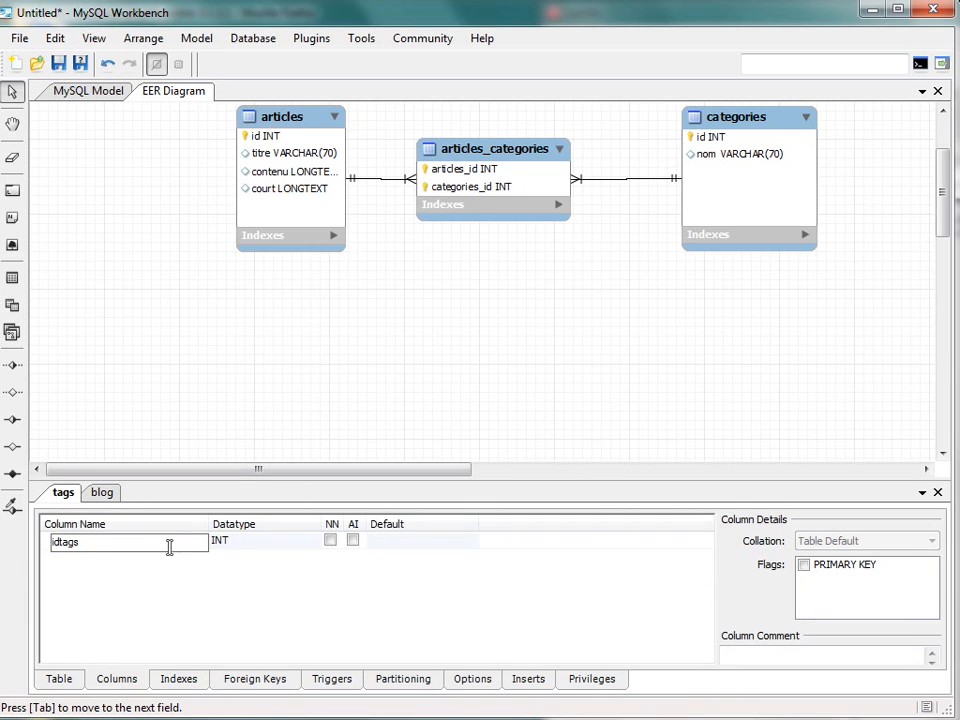
pyautogui.write('id')
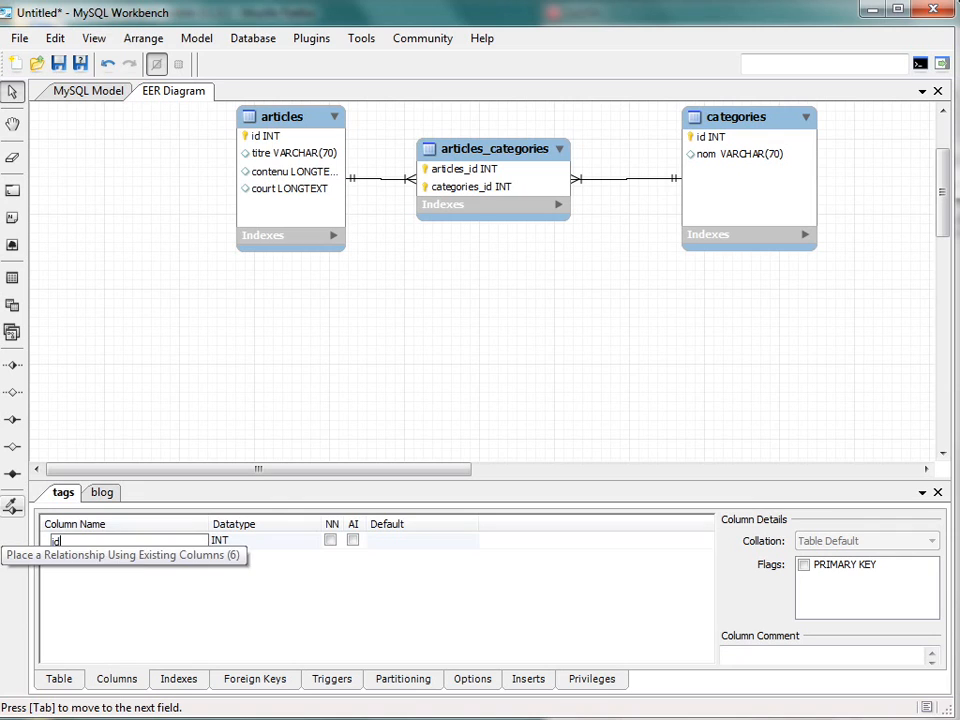
pyautogui.click(352, 540)
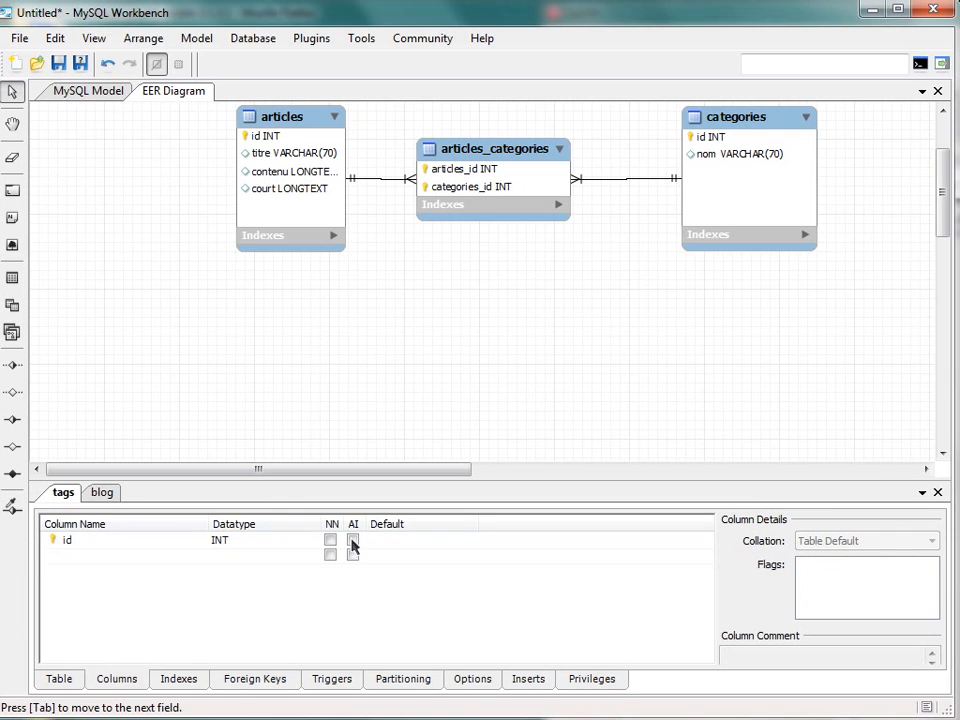
# - Add a mot column of type VARCHAR(70) to the tags table
pyautogui.click(119, 555)
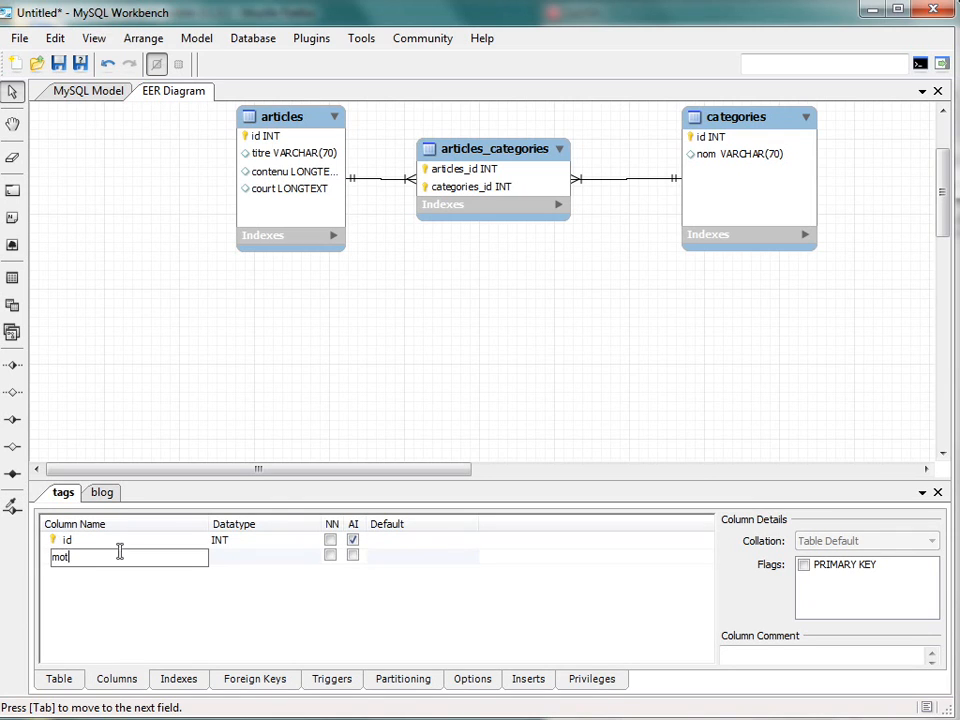
pyautogui.press('Return')
pyautogui.click(272, 557)
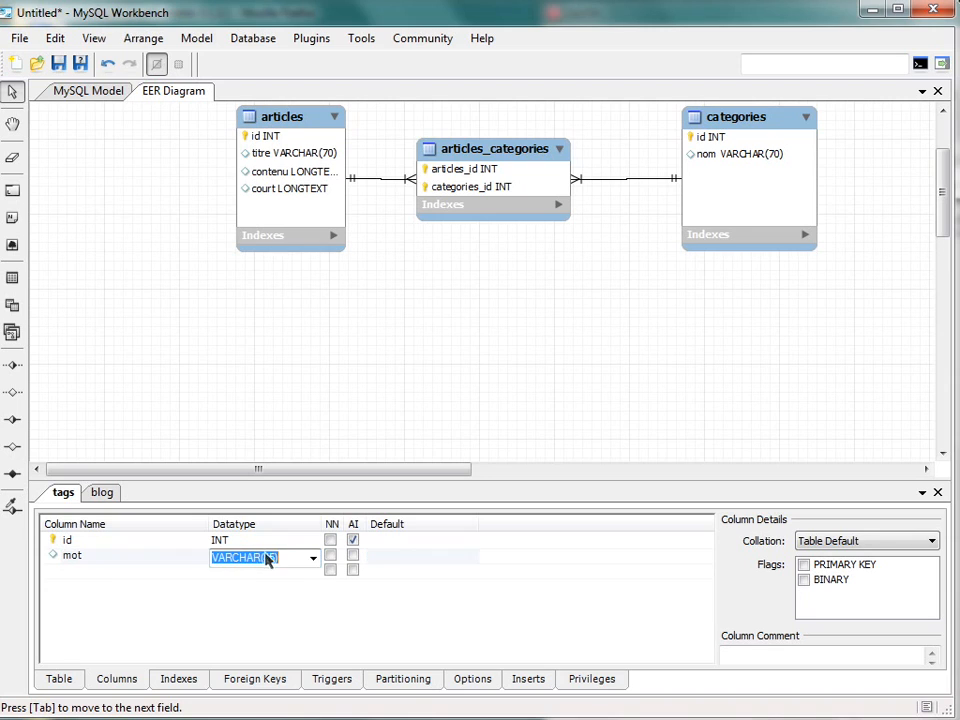
pyautogui.click(268, 557)
pyautogui.write('70')
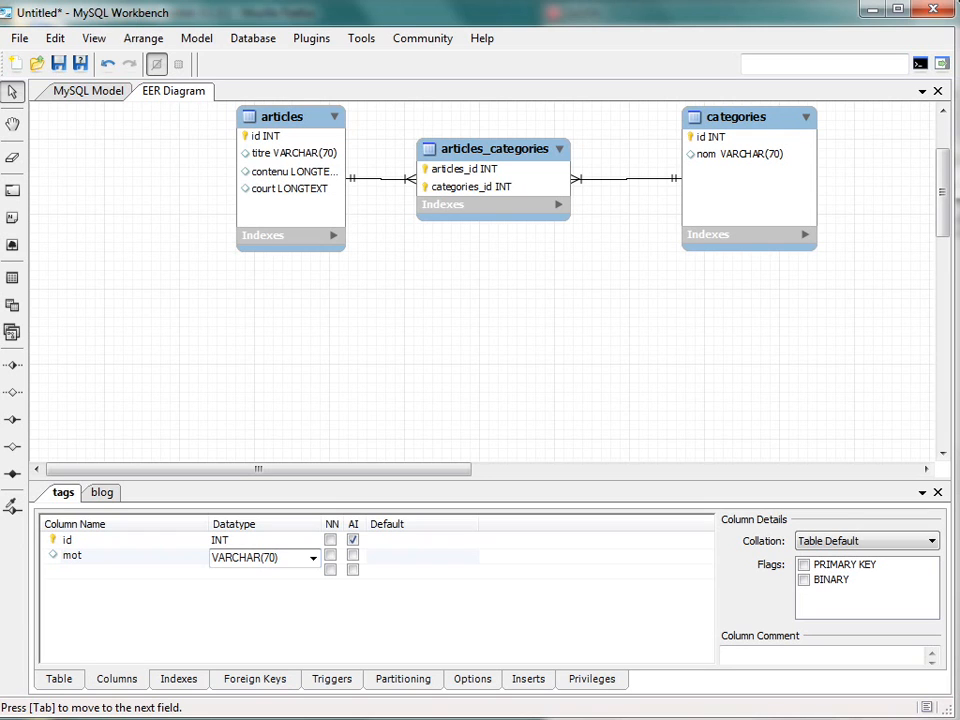
pyautogui.press('Return')
# - Bring the tags table up closer to the other tables and position it directly below articles
pyautogui.scroll(-4, 540, 265)
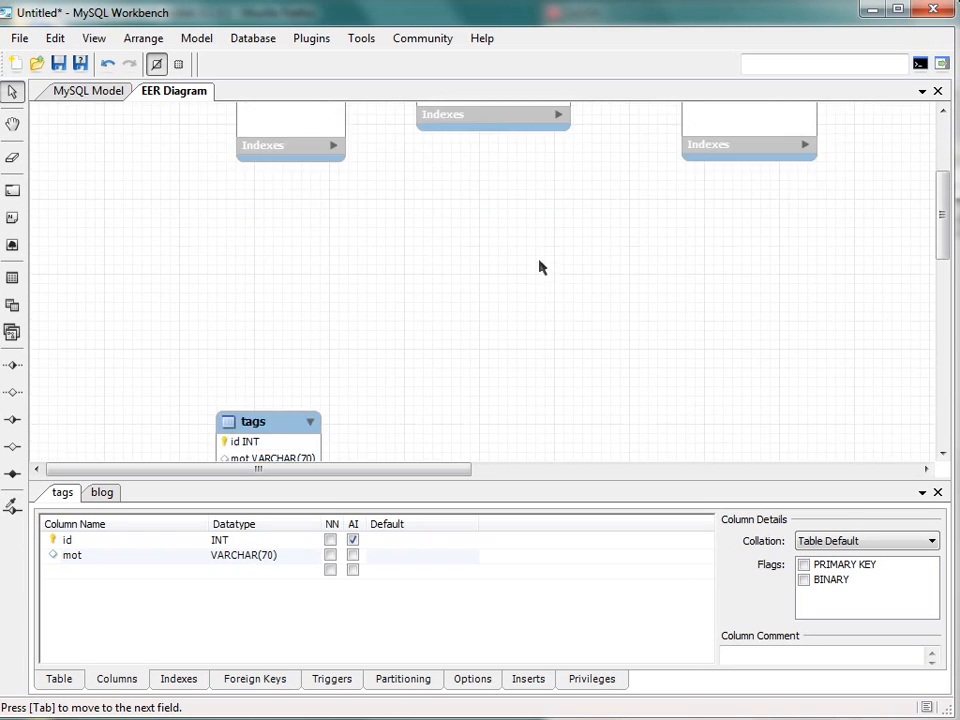
pyautogui.moveTo(258, 380); pyautogui.dragTo(482, 243)
pyautogui.scroll(5, 489, 245)
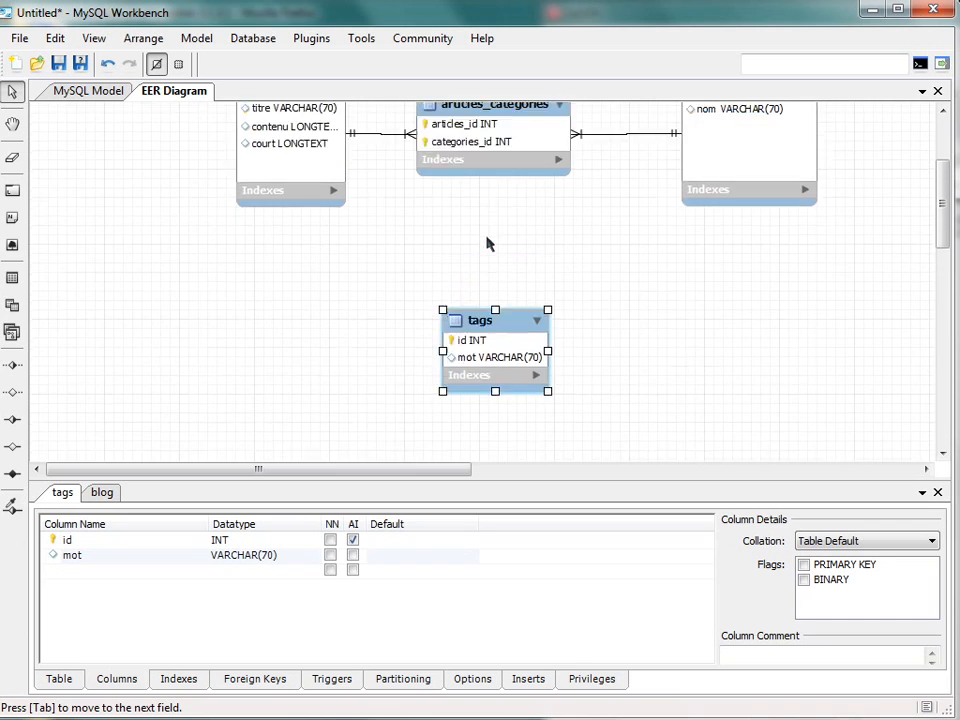
pyautogui.scroll(-1, 505, 265)
pyautogui.scroll(-1, 512, 273)
pyautogui.moveTo(497, 386); pyautogui.dragTo(257, 380)
# - Link articles to tags with an n:m identifying relationship, placing the junction table below articles and the tags table to its right
pyautogui.click(12, 473)
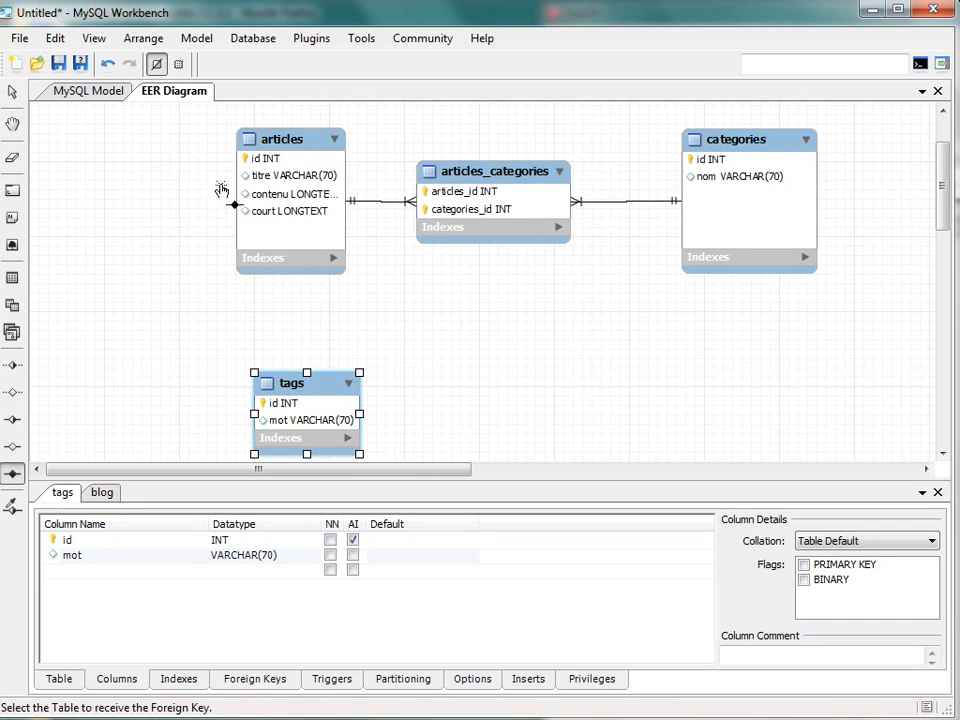
pyautogui.click(272, 200)
pyautogui.click(310, 428)
pyautogui.moveTo(328, 276); pyautogui.dragTo(440, 310)
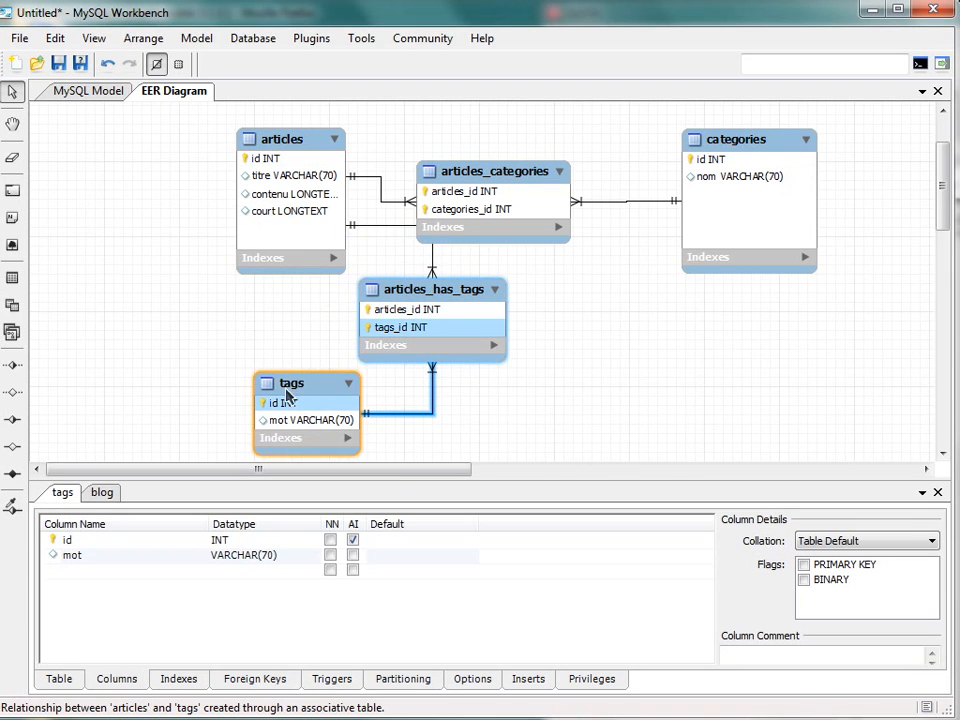
pyautogui.moveTo(285, 399); pyautogui.dragTo(560, 393)
pyautogui.moveTo(433, 302); pyautogui.dragTo(296, 358)
# - Rename the junction table between articles and tags as articles_tags and align it so its connectors run straight
pyautogui.doubleClick(271, 350)
pyautogui.click(57, 679)
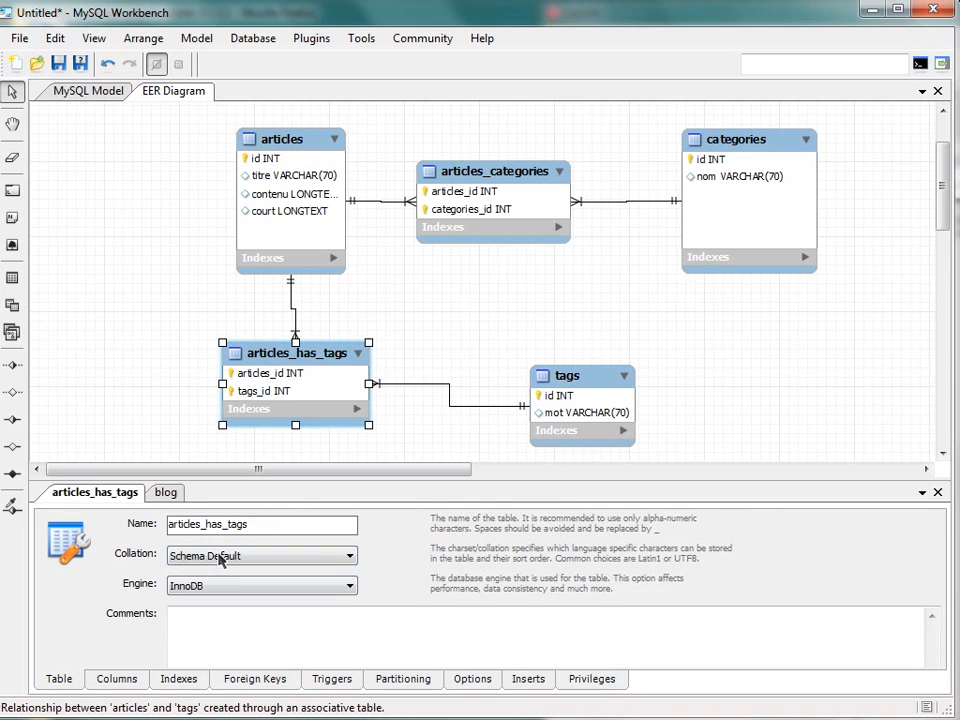
pyautogui.click(221, 523)
pyautogui.press('BackSpace')
pyautogui.press('BackSpace')
pyautogui.press('BackSpace')
pyautogui.press('BackSpace')
pyautogui.press('Return')
pyautogui.click(700, 336)
pyautogui.moveTo(298, 364); pyautogui.dragTo(306, 387)
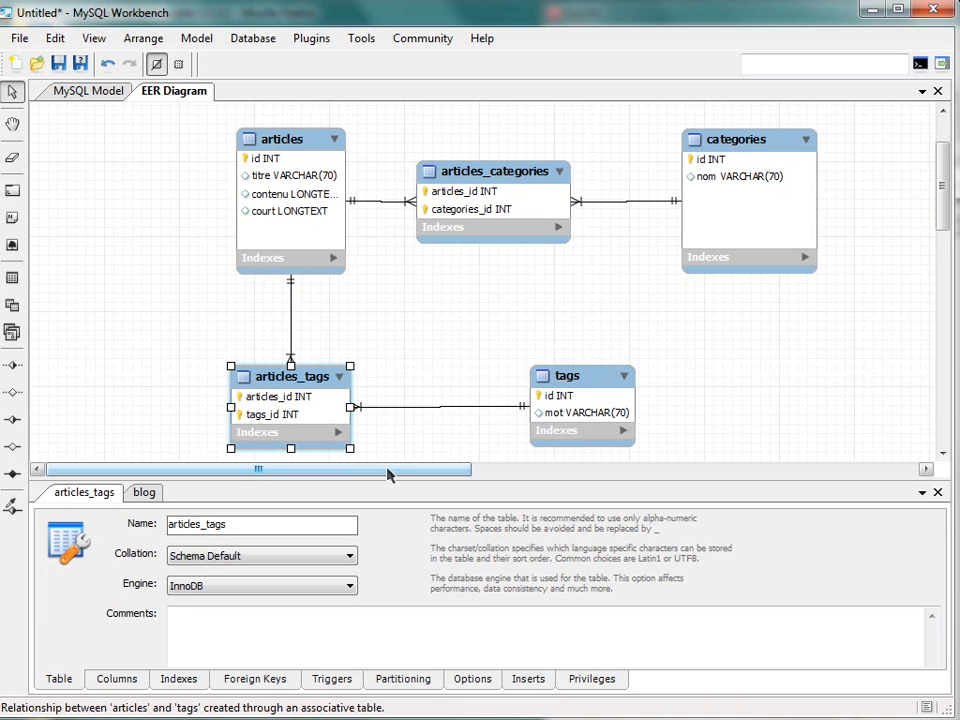
# - Place a new table in the empty area left of articles and name it commentaires
pyautogui.scroll(1, 407, 343)
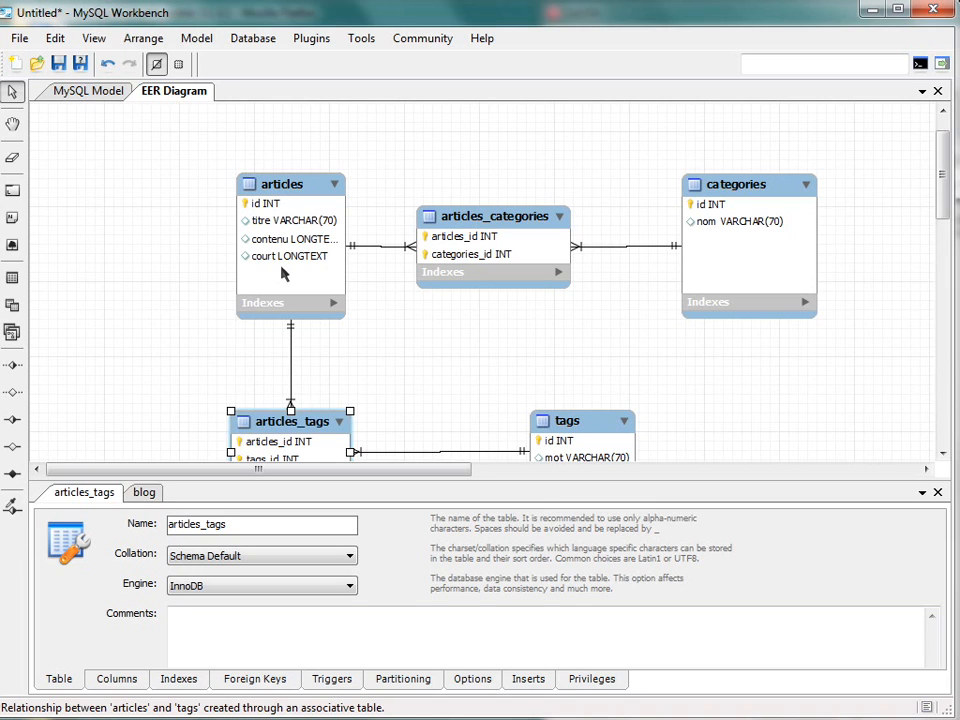
pyautogui.click(13, 279)
pyautogui.click(98, 227)
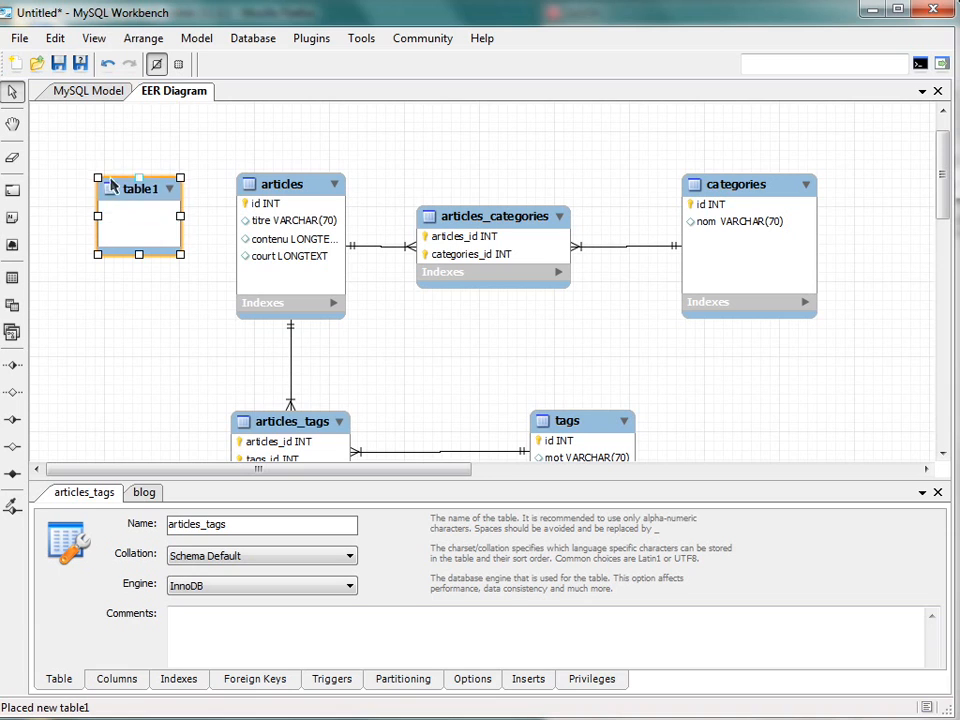
pyautogui.doubleClick(95, 181)
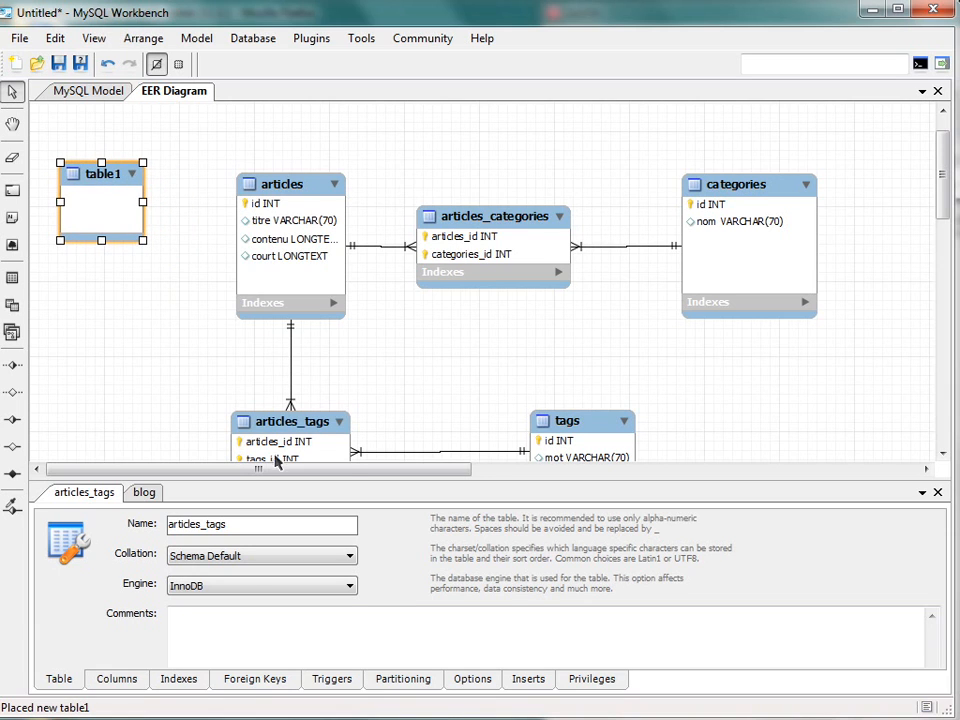
pyautogui.click(260, 525)
pyautogui.moveTo(260, 525); pyautogui.dragTo(118, 512)
pyautogui.write('co')
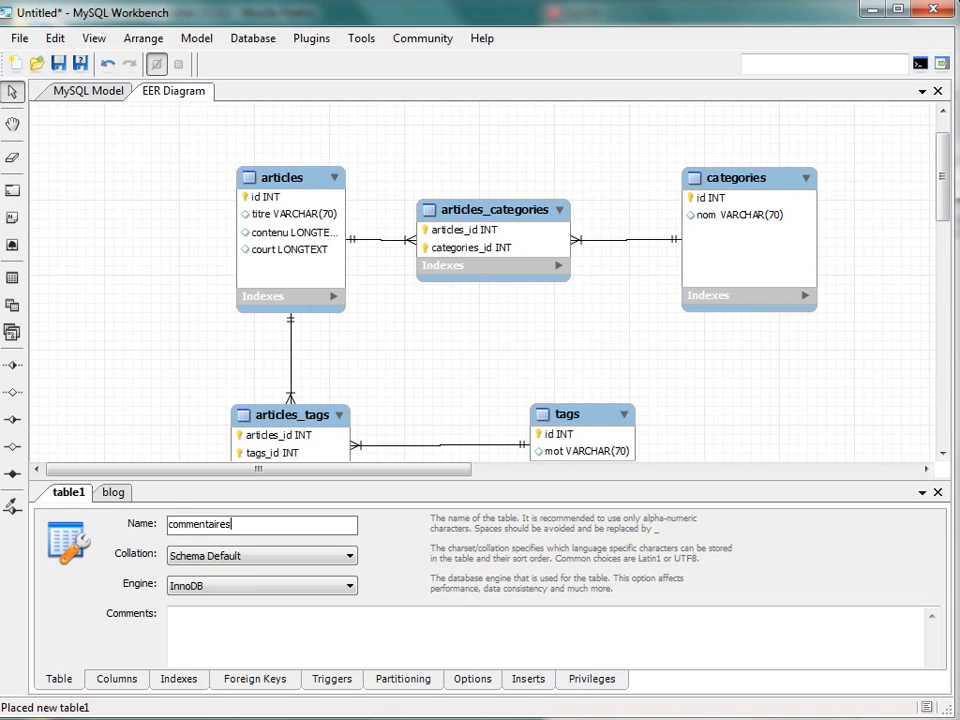
pyautogui.write('mmentaires')
pyautogui.press('Return')
# - Move the commentaires table to the left of articles, leaving a gap between the two
pyautogui.scroll(-3, 500, 355)
pyautogui.scroll(-2, 405, 265)
pyautogui.scroll(2, 420, 392)
pyautogui.moveTo(264, 433); pyautogui.dragTo(97, 116)
pyautogui.scroll(4, 122, 166)
pyautogui.moveTo(106, 236); pyautogui.dragTo(82, 197)
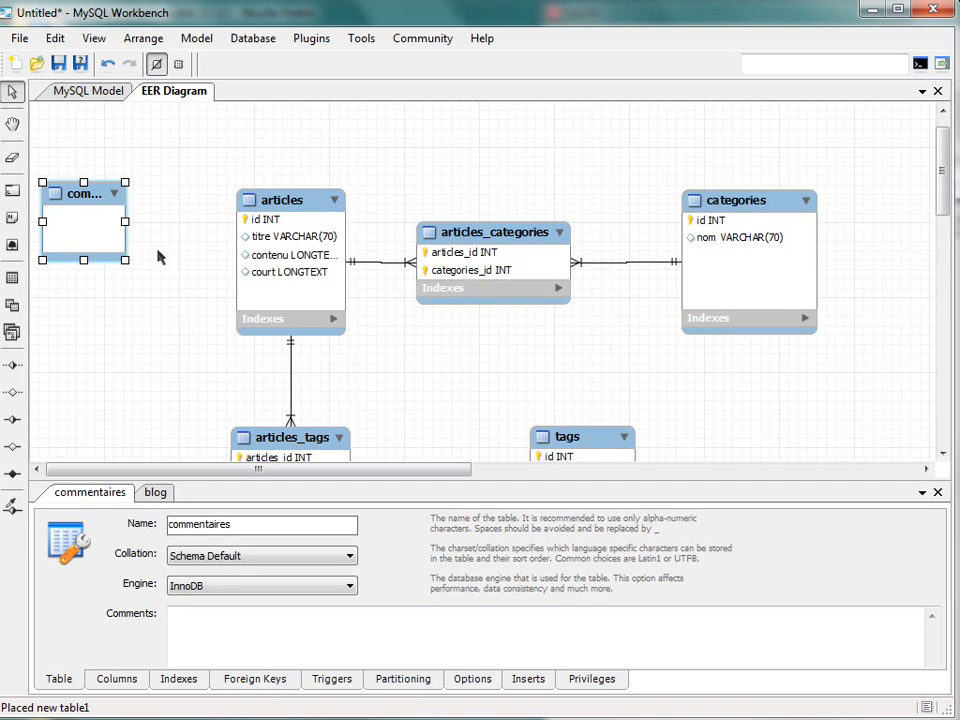
pyautogui.moveTo(128, 263); pyautogui.dragTo(132, 286)
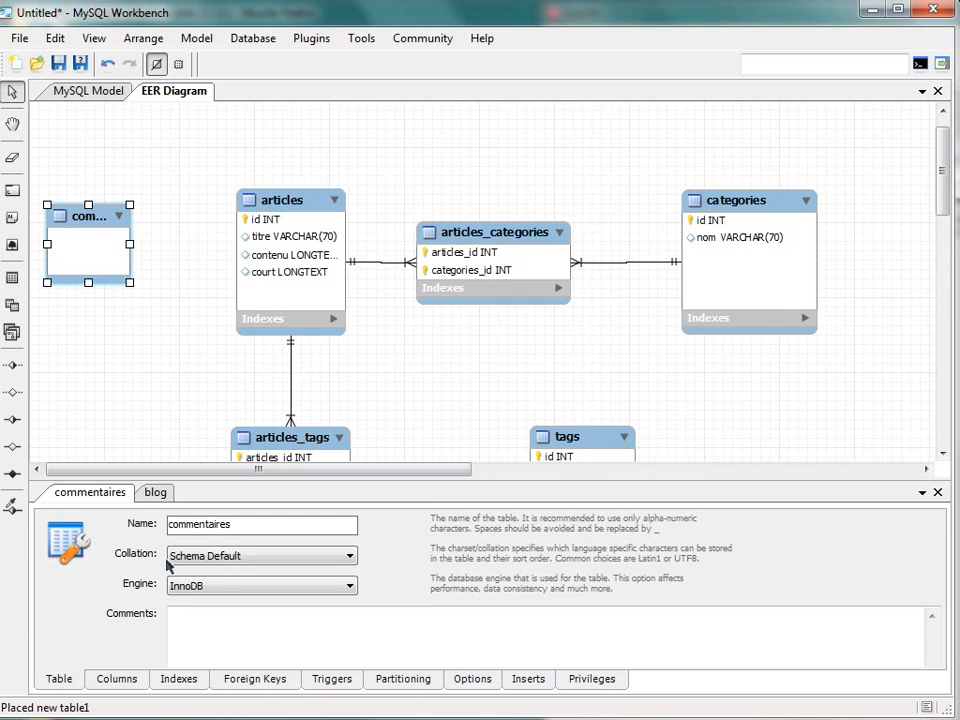
# - Add an auto-incrementing INT primary key column named id to the commentaires table
pyautogui.click(116, 679)
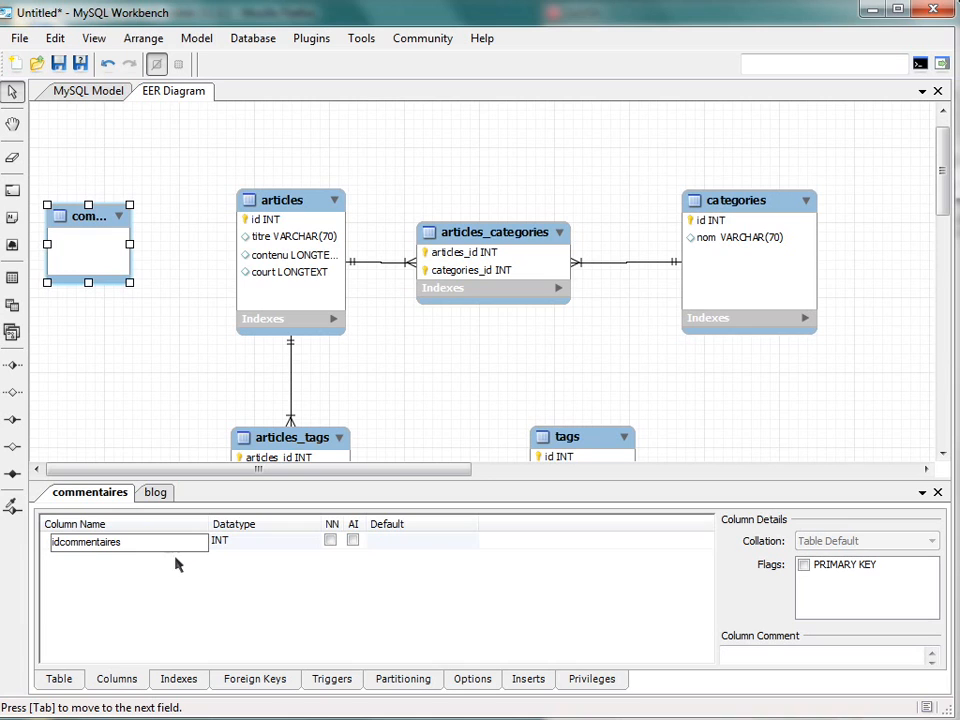
pyautogui.doubleClick(91, 545)
pyautogui.write('id')
pyautogui.press('Tab')
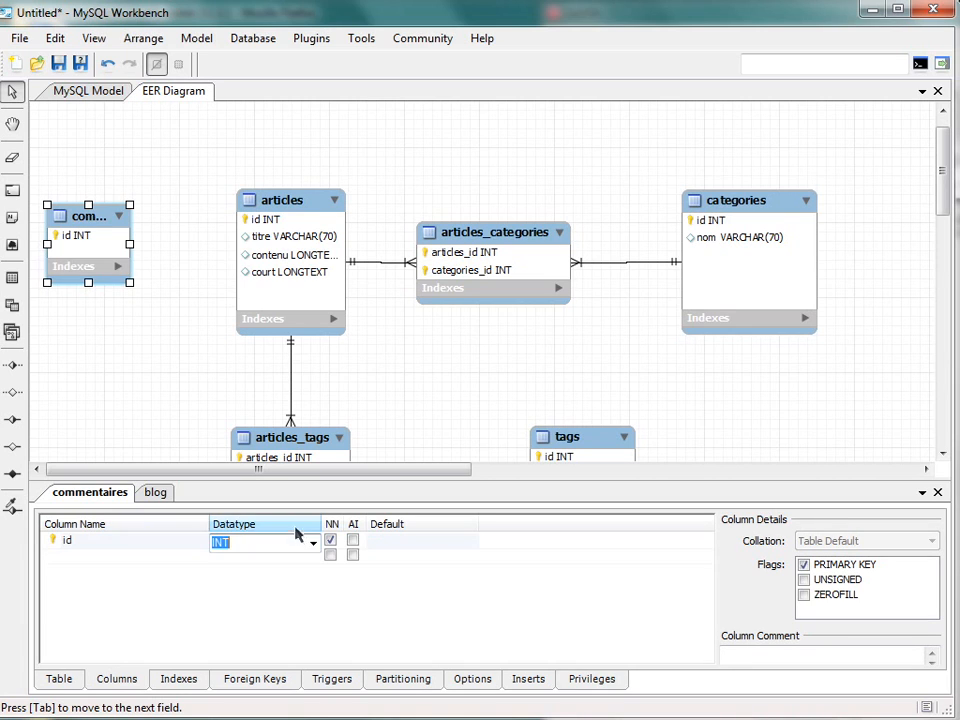
pyautogui.click(353, 540)
# - Add a pseudo column of type VARCHAR(70) to the commentaires table
pyautogui.click(81, 556)
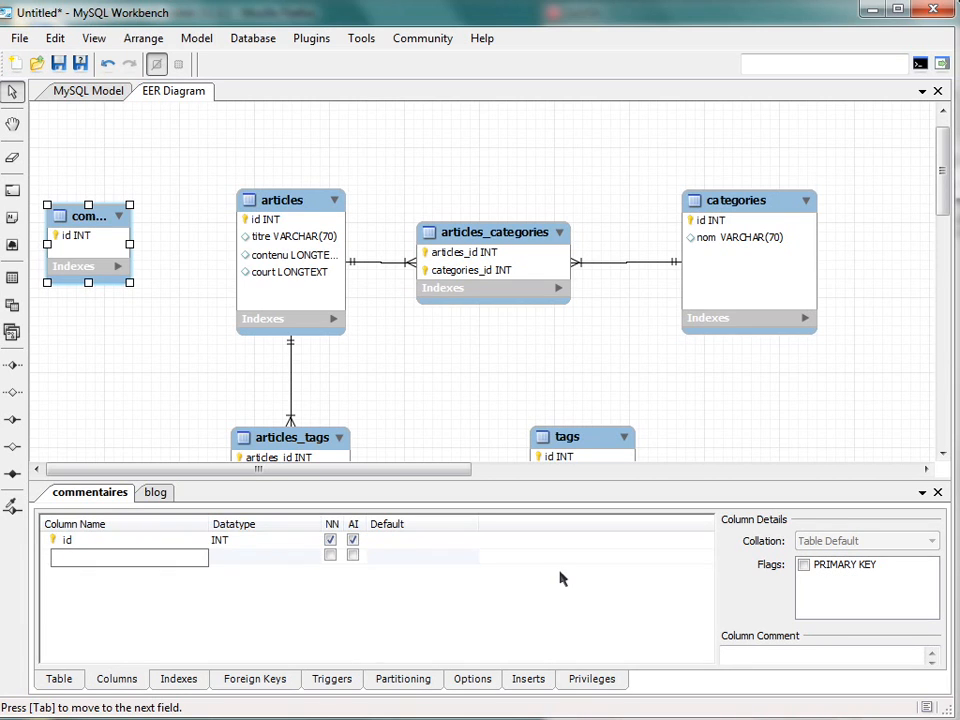
pyautogui.write('pseudo')
pyautogui.click(261, 544)
pyautogui.click(274, 558)
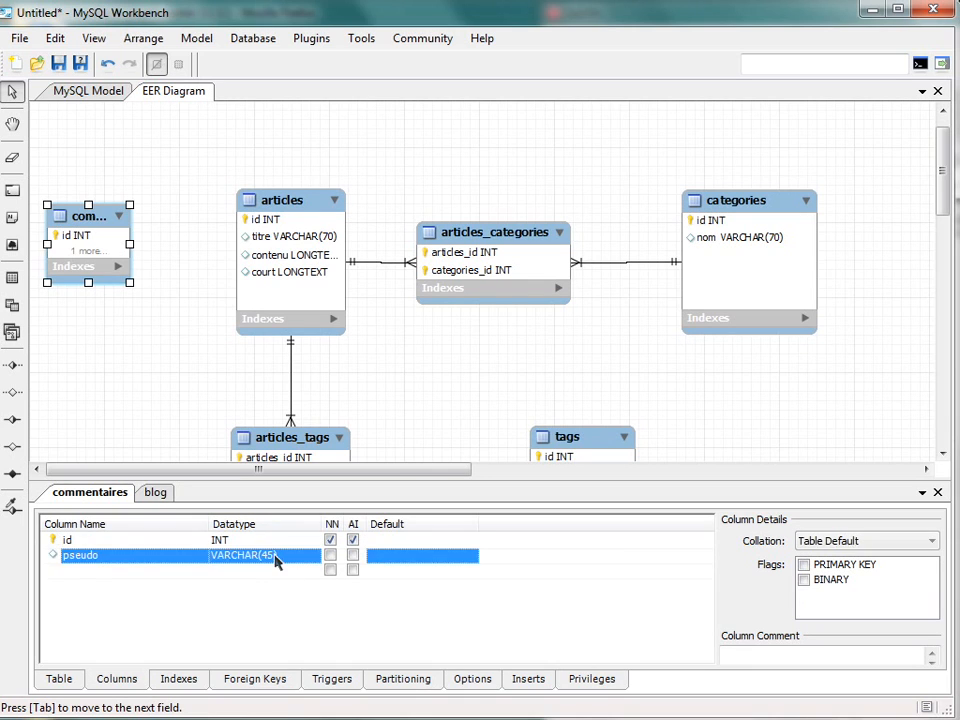
pyautogui.click(274, 558)
pyautogui.write('70')
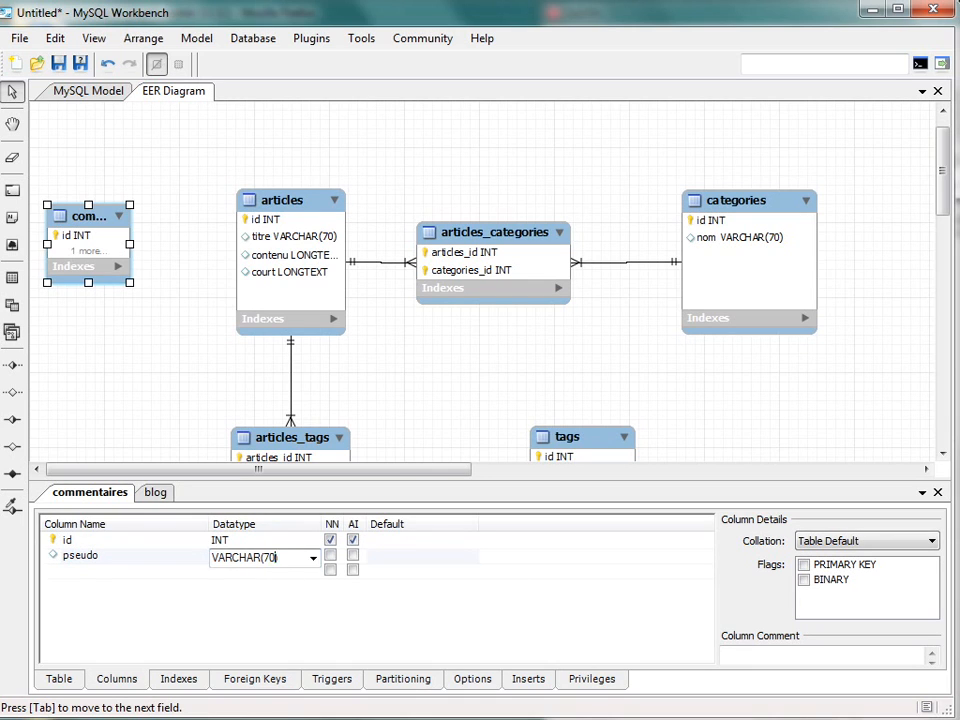
pyautogui.write(')')
# - Add a site column of type VARCHAR(255) to the commentaires table
pyautogui.click(96, 574)
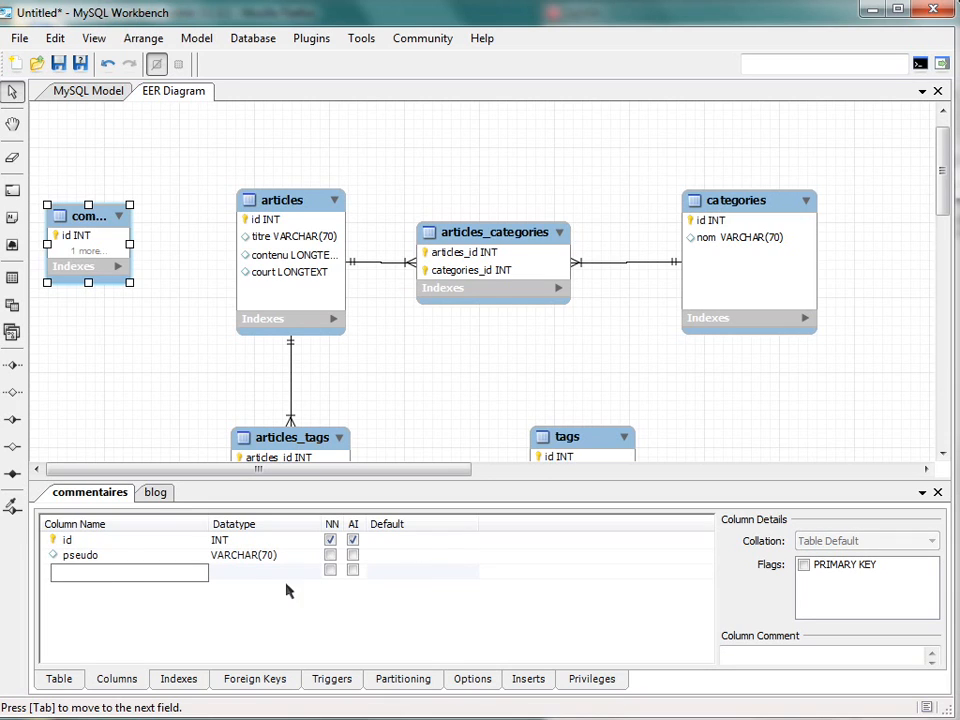
pyautogui.write('site')
pyautogui.press('Tab')
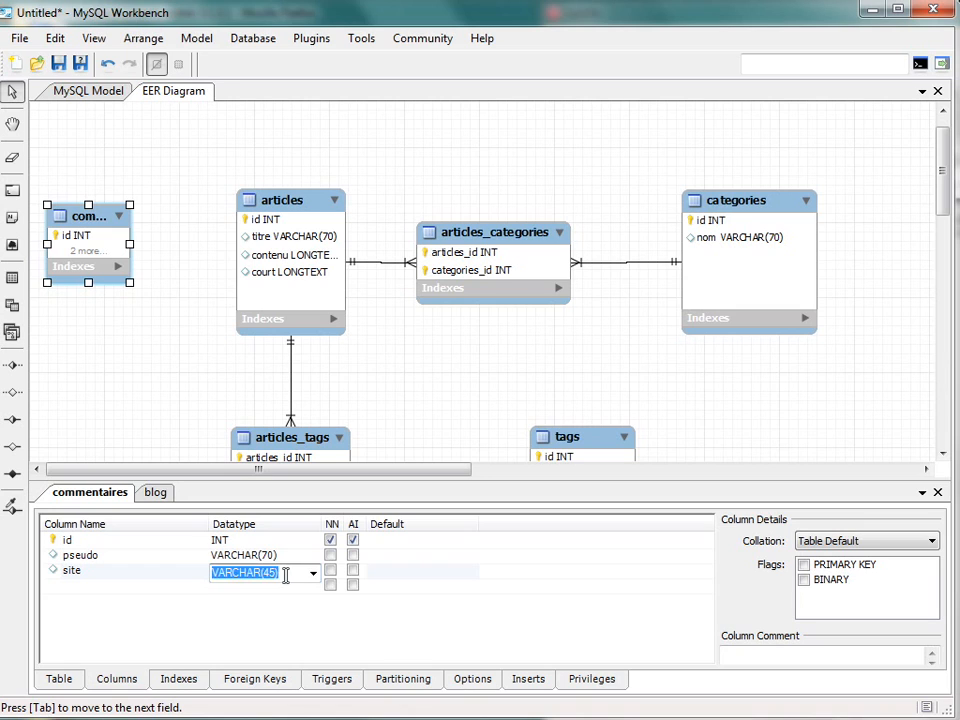
pyautogui.click(285, 575)
pyautogui.moveTo(267, 574); pyautogui.dragTo(276, 576)
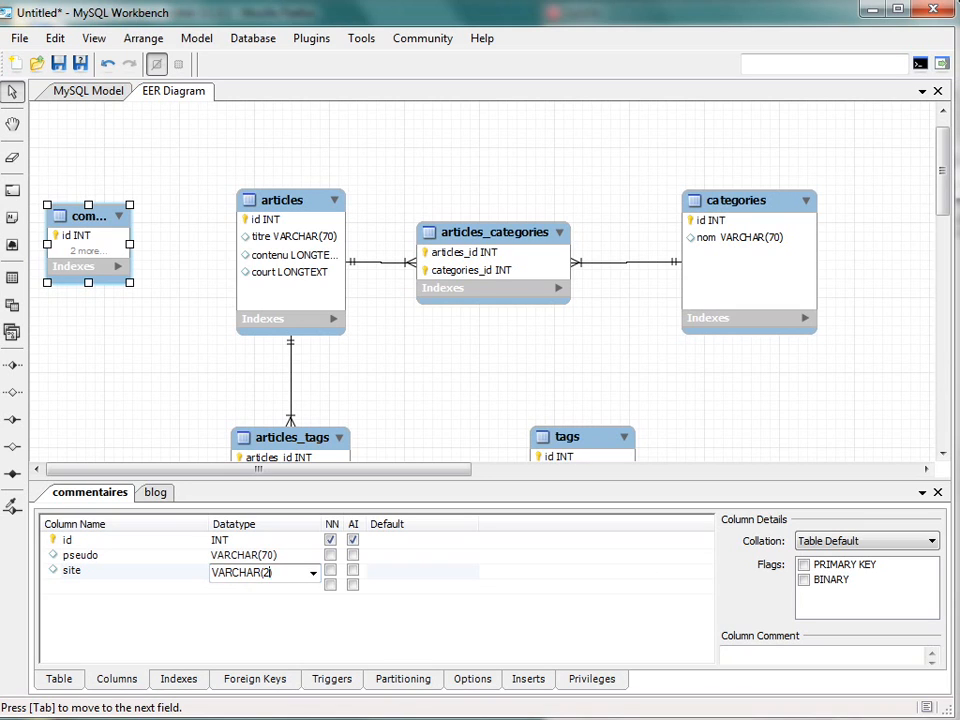
pyautogui.press('Tab')
# - Add a mail column of type VARCHAR(255) to the commentaires table
pyautogui.click(141, 586)
pyautogui.write('mail')
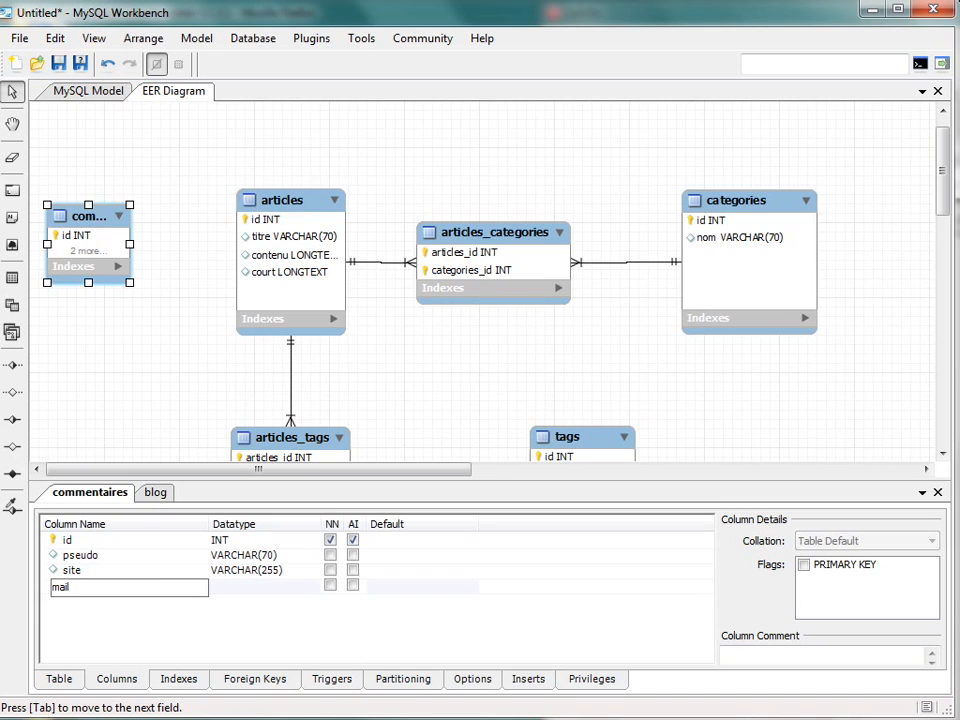
pyautogui.click(263, 588)
pyautogui.click(269, 588)
pyautogui.write('255)')
pyautogui.click(144, 619)
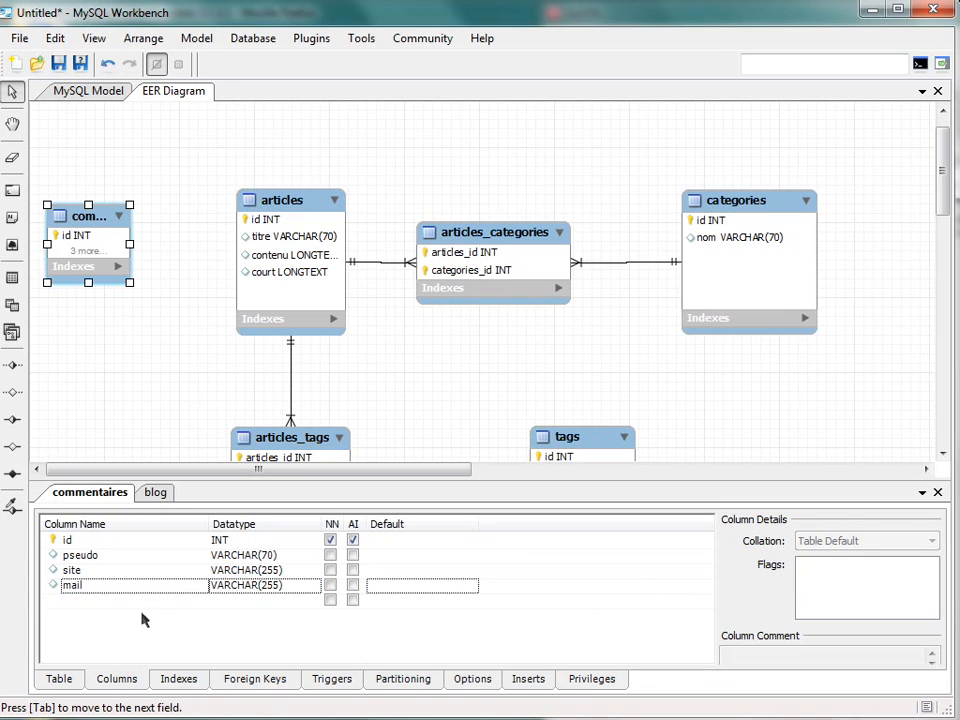
# - Add a contenu column of type LONGTEXT to the commentaires table
pyautogui.click(184, 600)
pyautogui.write('conten')
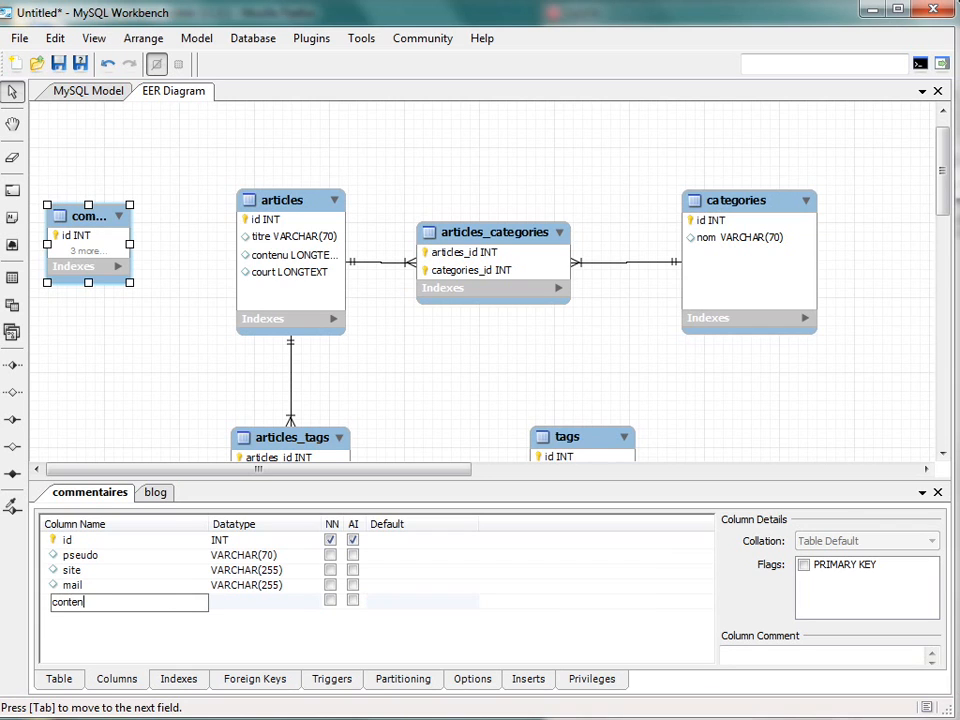
pyautogui.write('u')
pyautogui.press('Tab')
pyautogui.click(313, 604)
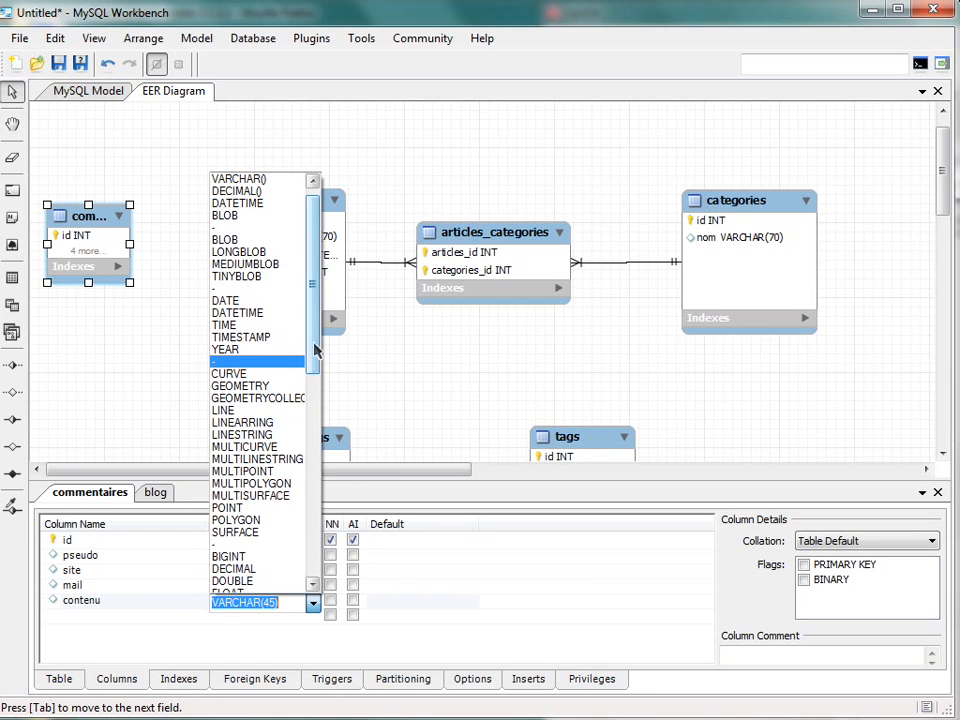
pyautogui.scroll(-2, 318, 365)
pyautogui.moveTo(322, 373); pyautogui.dragTo(322, 343)
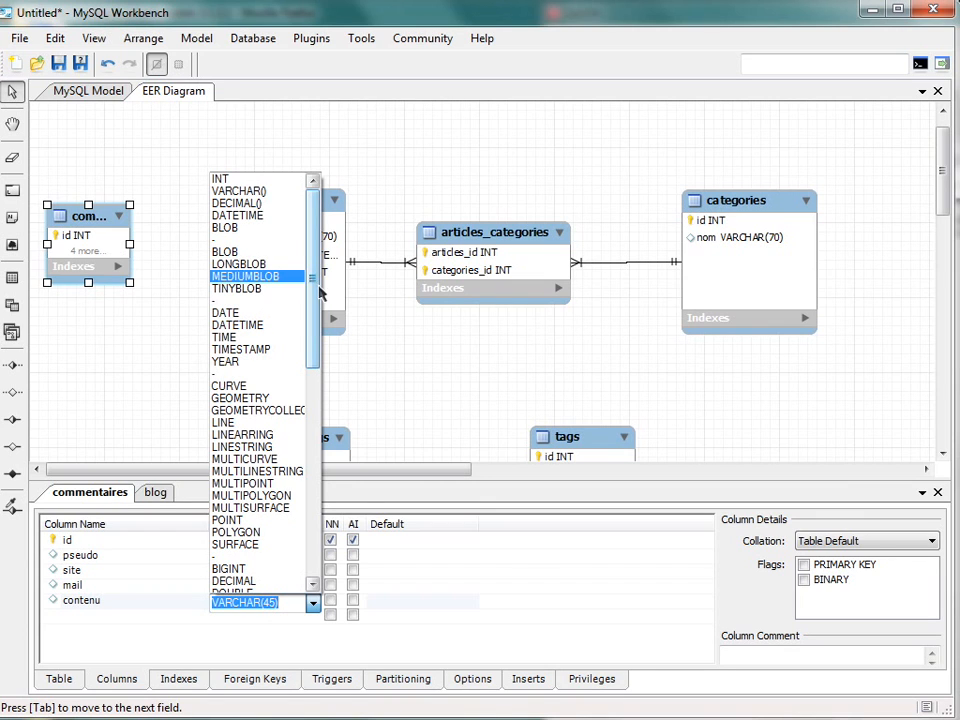
pyautogui.moveTo(316, 292); pyautogui.dragTo(323, 460)
pyautogui.click(240, 361)
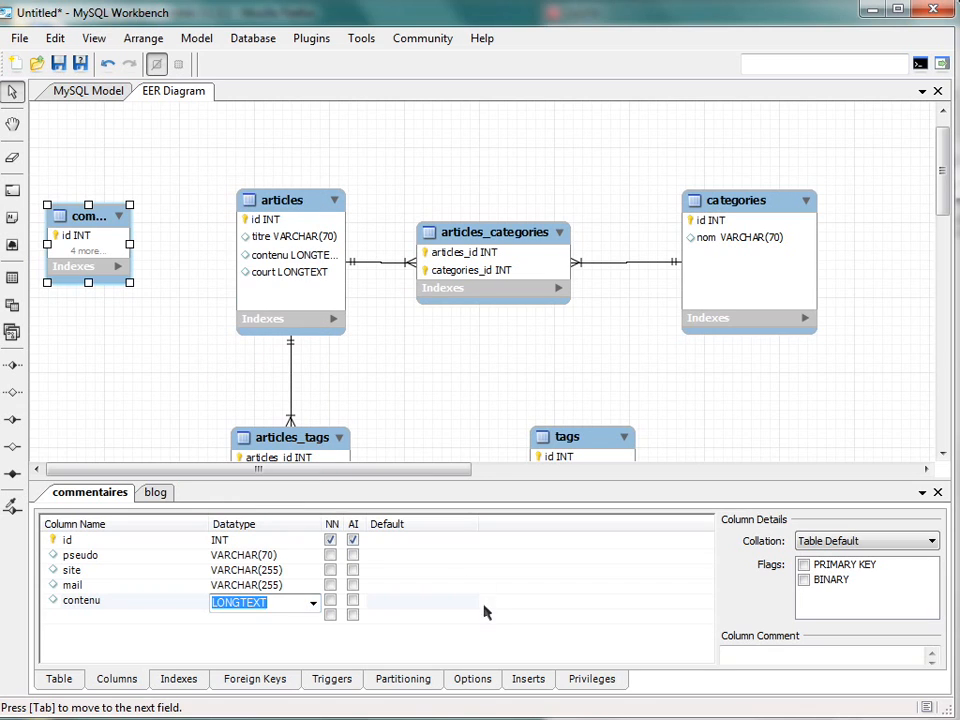
# - Enlarge the commentaires table in the diagram, making it taller and wider to fit all its columns
pyautogui.moveTo(131, 288); pyautogui.dragTo(86, 376)
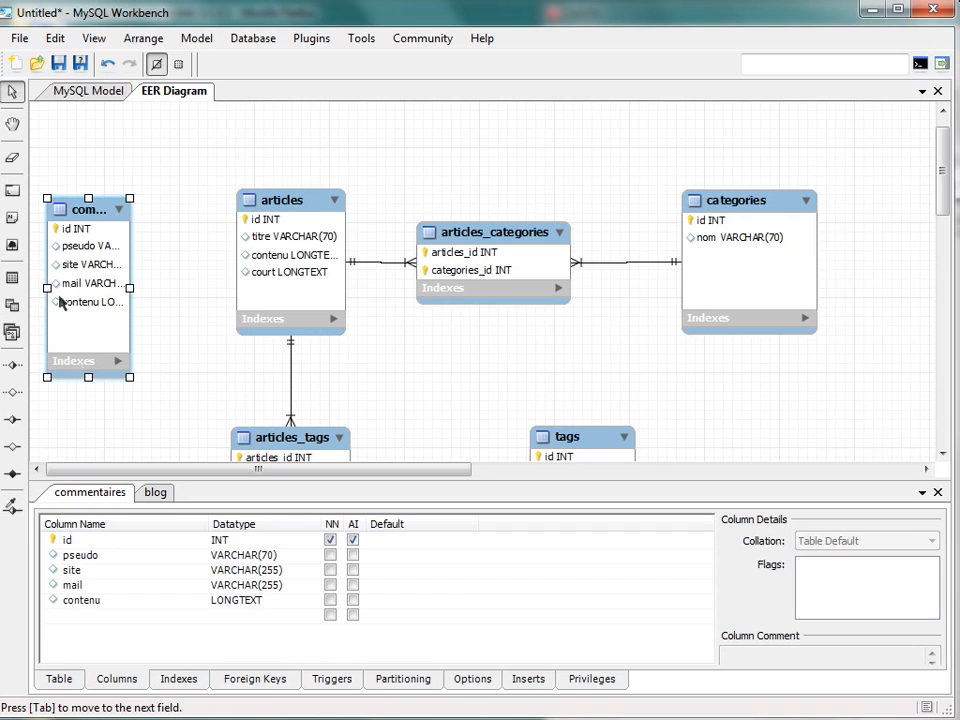
pyautogui.moveTo(129, 289); pyautogui.dragTo(143, 291)
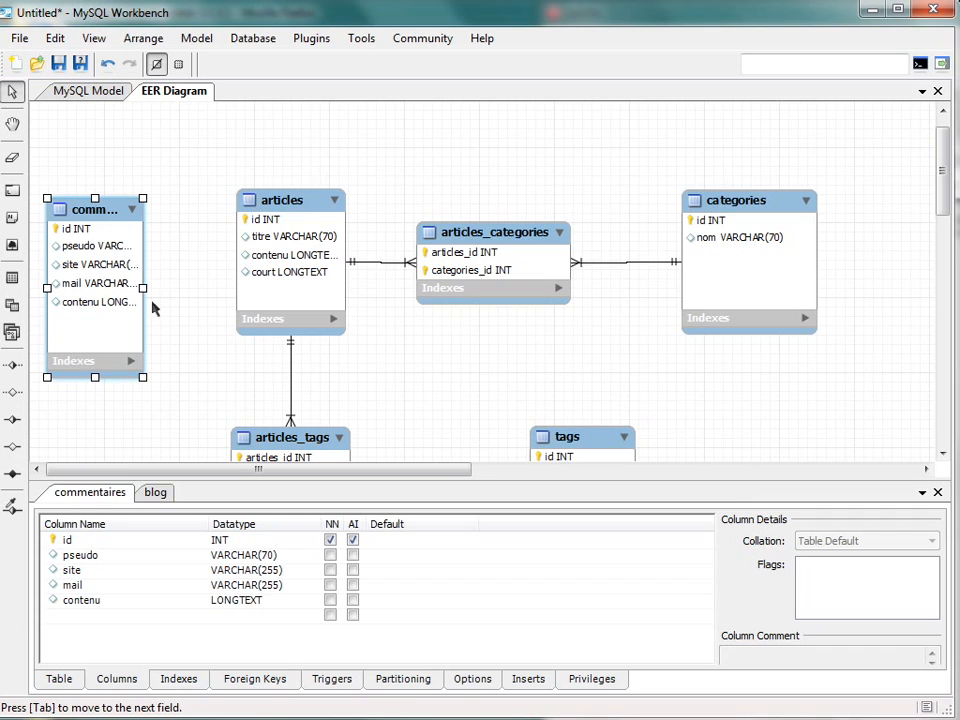
pyautogui.moveTo(143, 290); pyautogui.dragTo(165, 289)
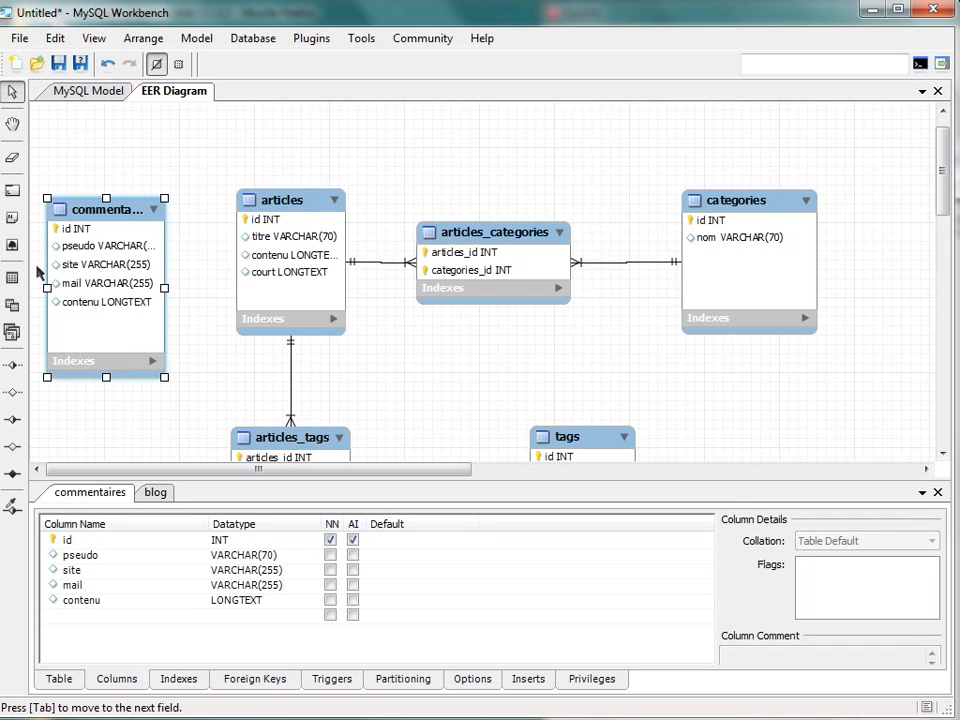
# - Link commentaires to articles with a non-identifying one-to-many relationship, and move the commentaires table slightly higher in the diagram
pyautogui.click(13, 364)
pyautogui.click(66, 336)
pyautogui.click(274, 272)
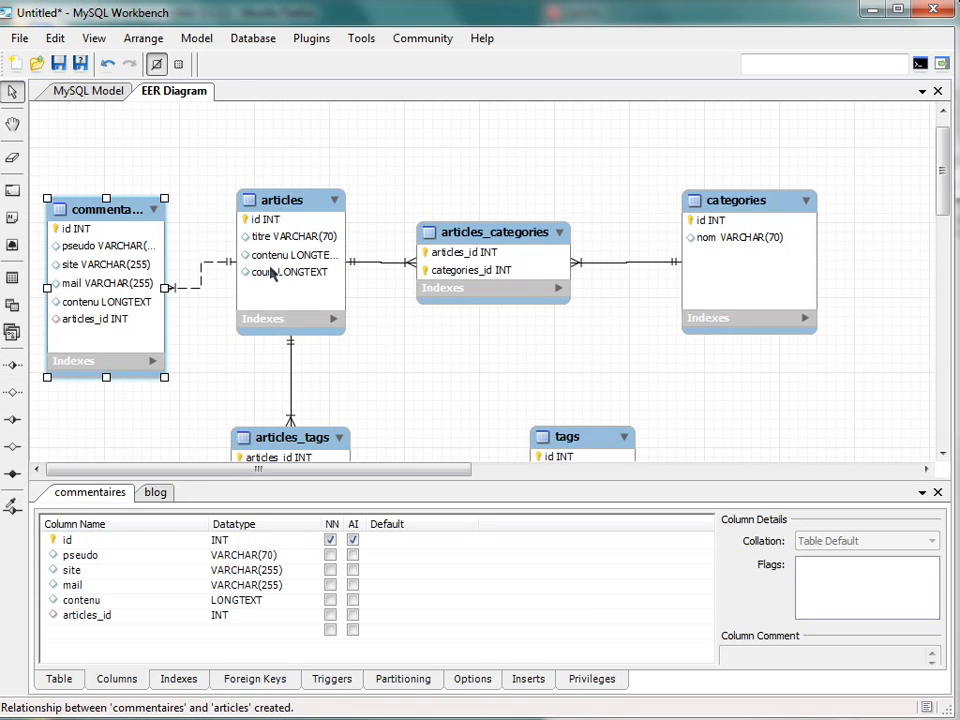
pyautogui.moveTo(153, 321); pyautogui.dragTo(137, 297)
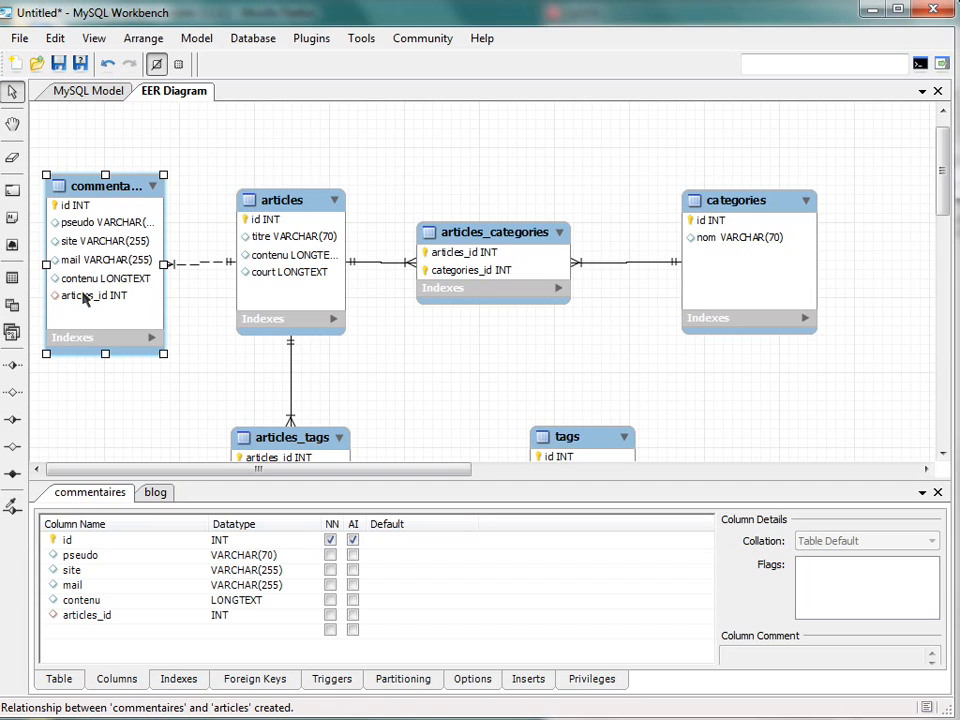
pyautogui.click(379, 328)
# - Place a new table below categories in the diagram, widen it and name it users
pyautogui.scroll(-3, 356, 311)
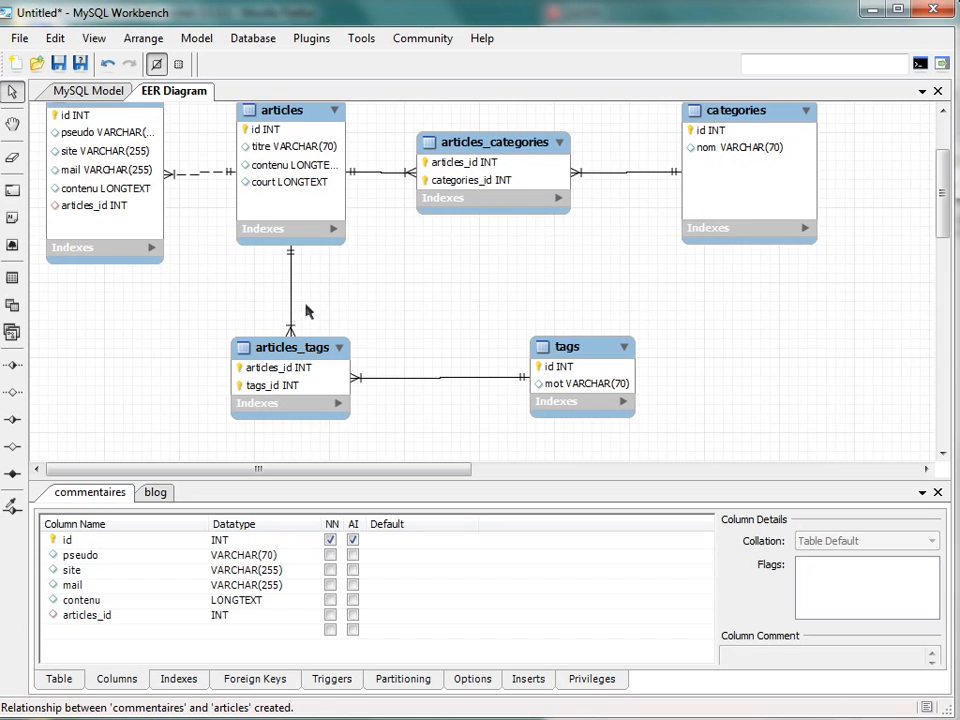
pyautogui.click(12, 277)
pyautogui.click(415, 258)
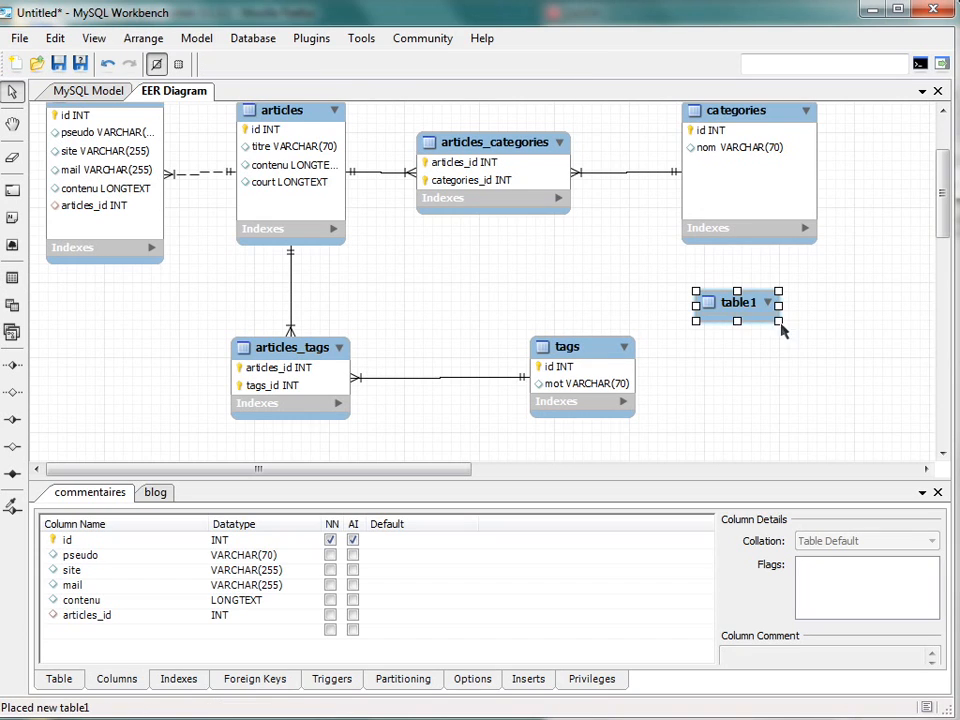
pyautogui.moveTo(779, 326); pyautogui.dragTo(825, 326)
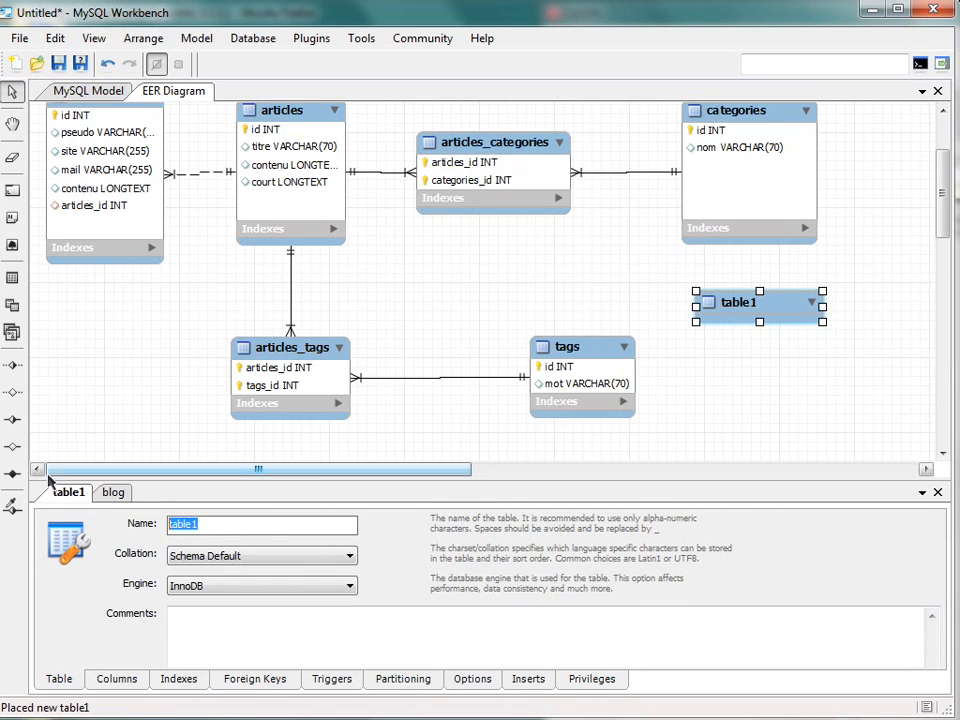
pyautogui.write('users')
pyautogui.press('Return')
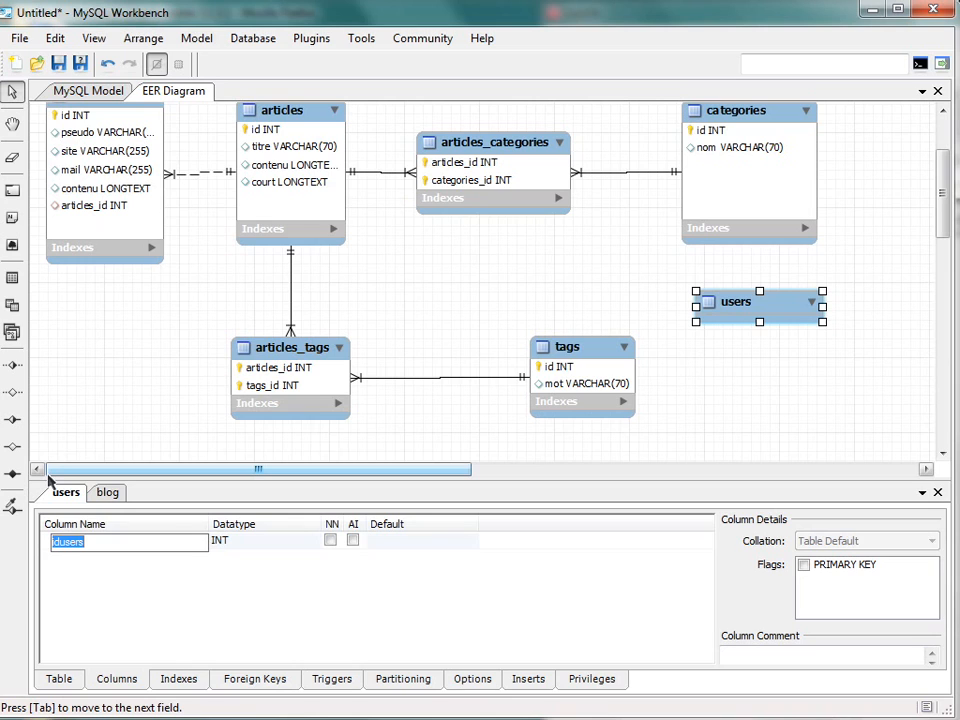
# - Add an id primary key column of type INT and a login column of type VARCHAR(70) to the users table
pyautogui.write('id')
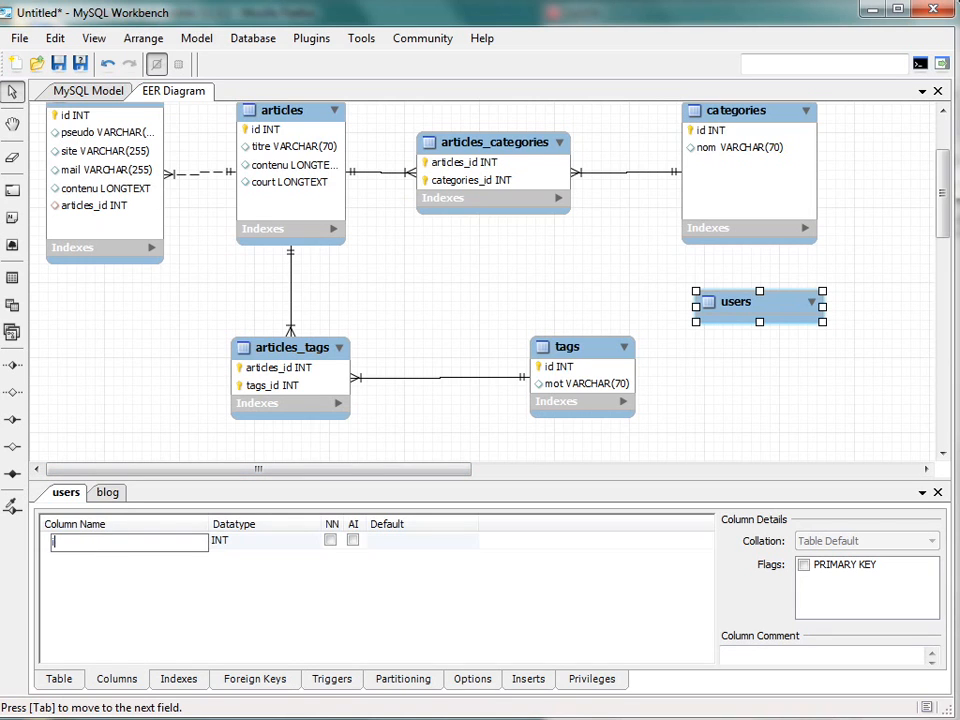
pyautogui.press('Tab')
pyautogui.click(82, 556)
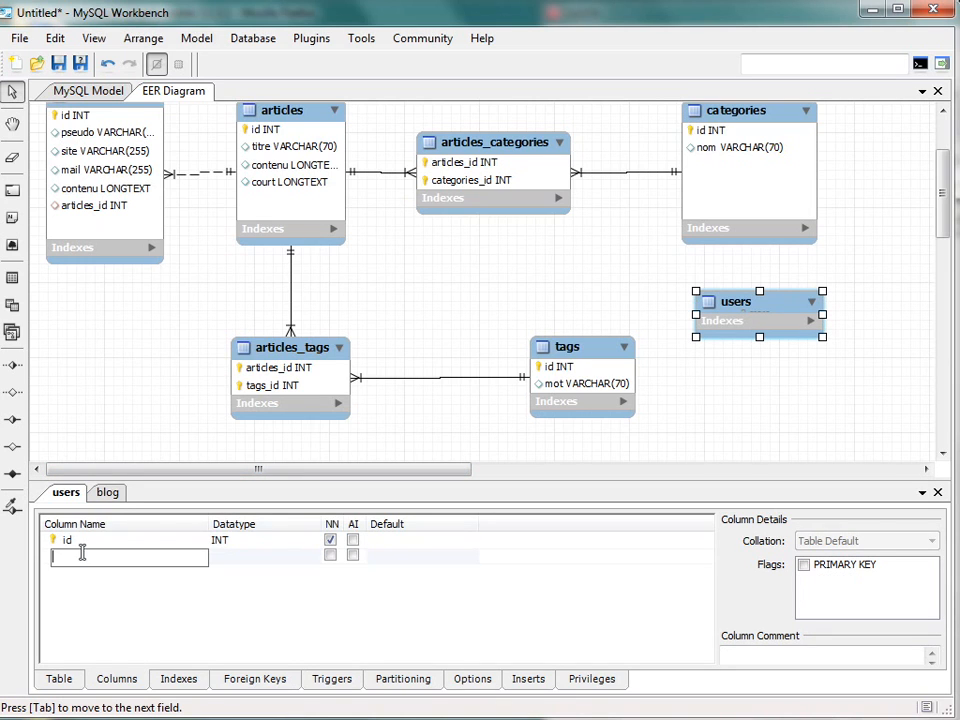
pyautogui.write('login')
pyautogui.press('Tab')
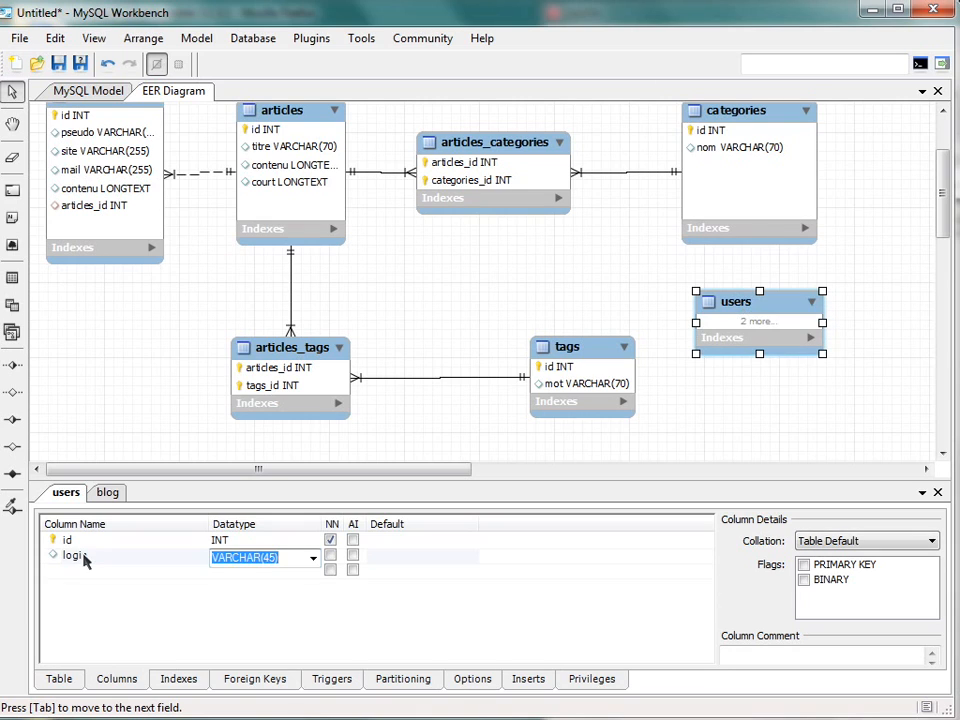
pyautogui.write('70')
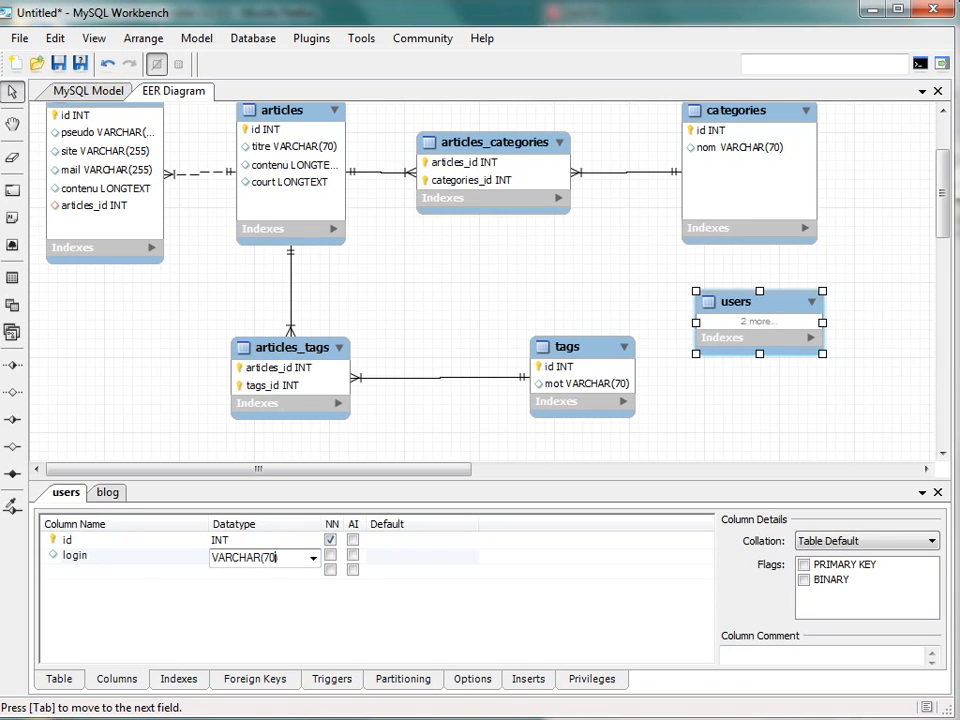
pyautogui.click(88, 648)
# - Add a pass column of type VARCHAR(255) to the users table
pyautogui.click(114, 572)
pyautogui.write('pass')
pyautogui.press('Tab')
pyautogui.press('End')
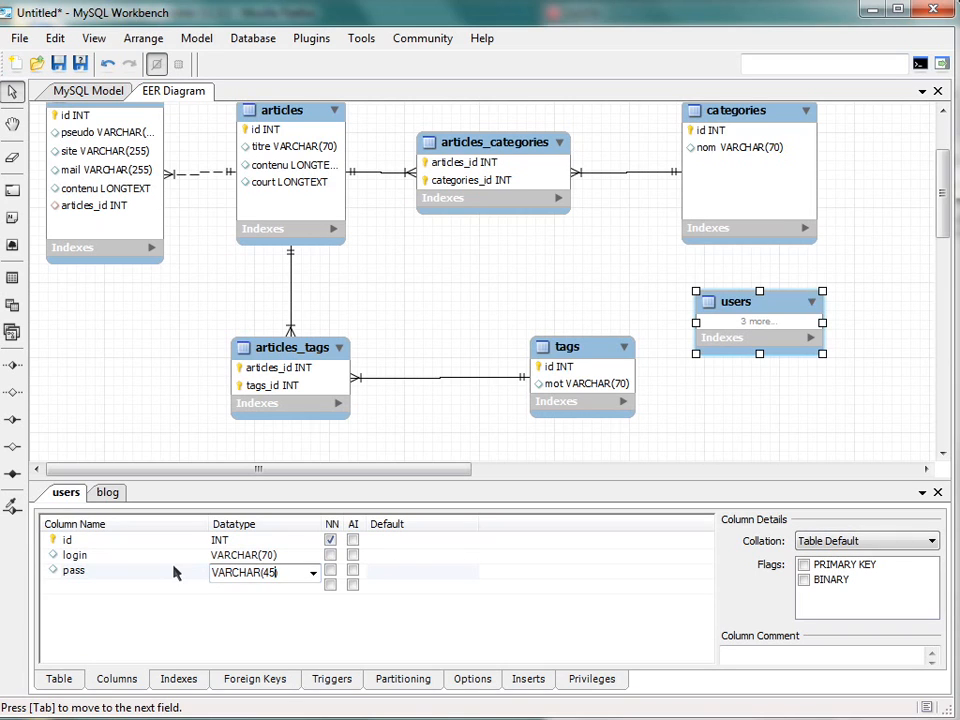
pyautogui.write('255')
pyautogui.click(174, 572)
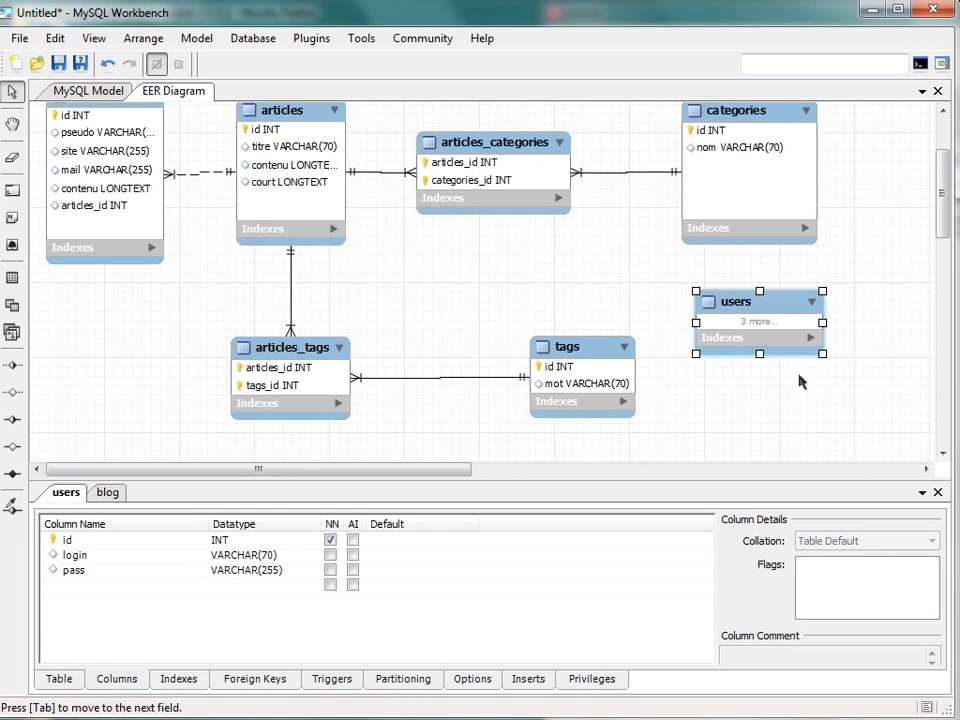
# - Make the users table taller in the diagram to fit all its columns
pyautogui.moveTo(757, 356); pyautogui.dragTo(770, 421)
pyautogui.click(862, 399)
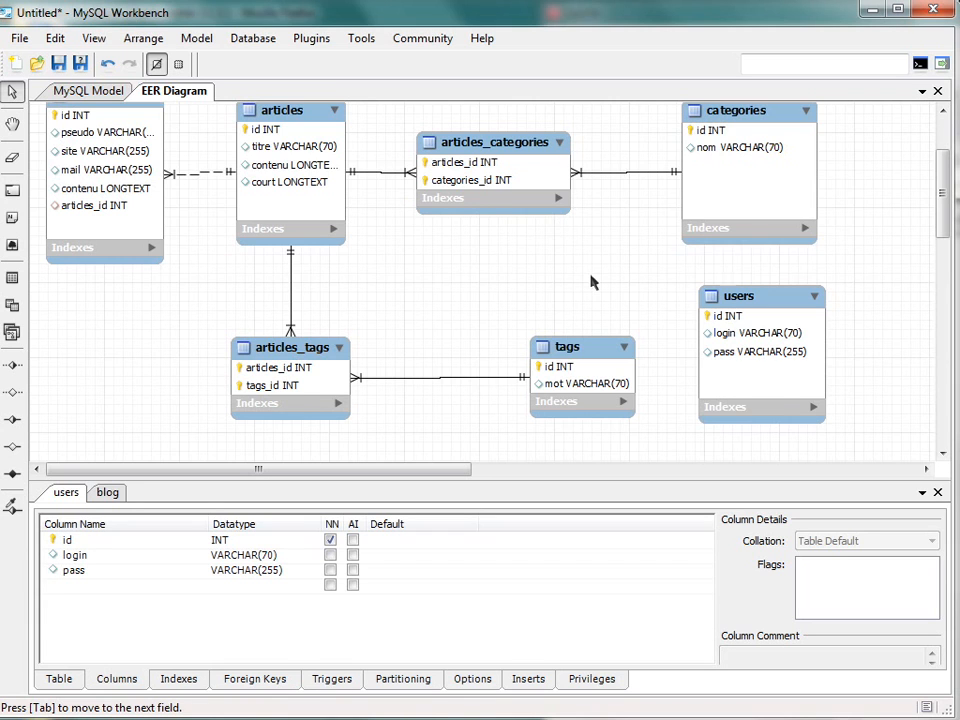
pyautogui.scroll(2, 591, 281)
pyautogui.scroll(-1, 924, 290)
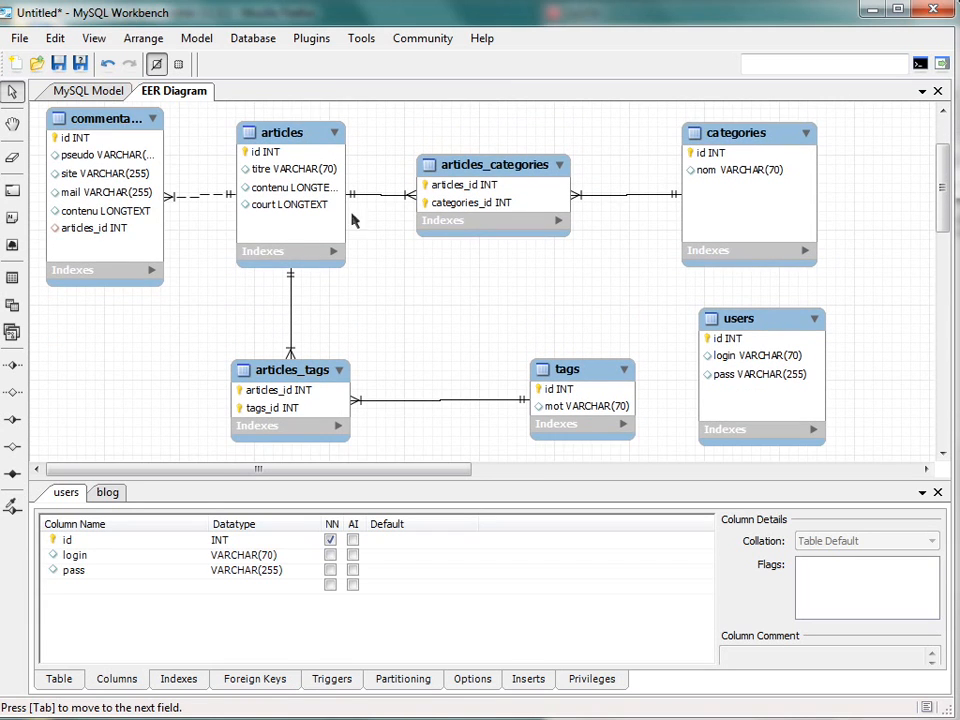
# - Generate a Forward Engineer SQL CREATE script without an output file or extra SQL options, exporting only the MySQL table objects
pyautogui.click(12, 38)
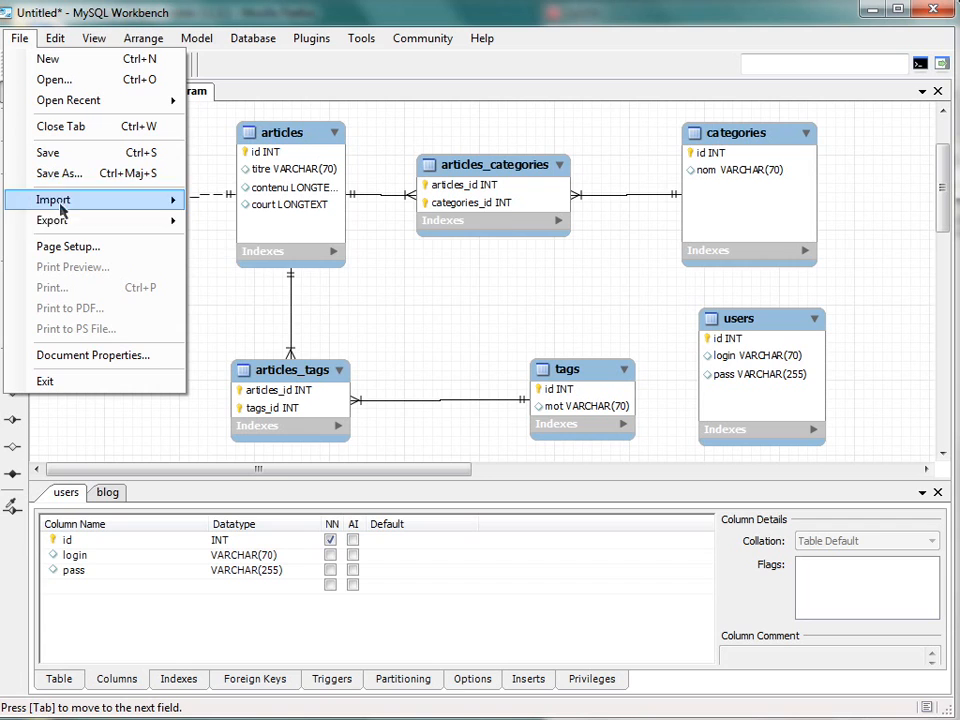
pyautogui.moveTo(65, 220)
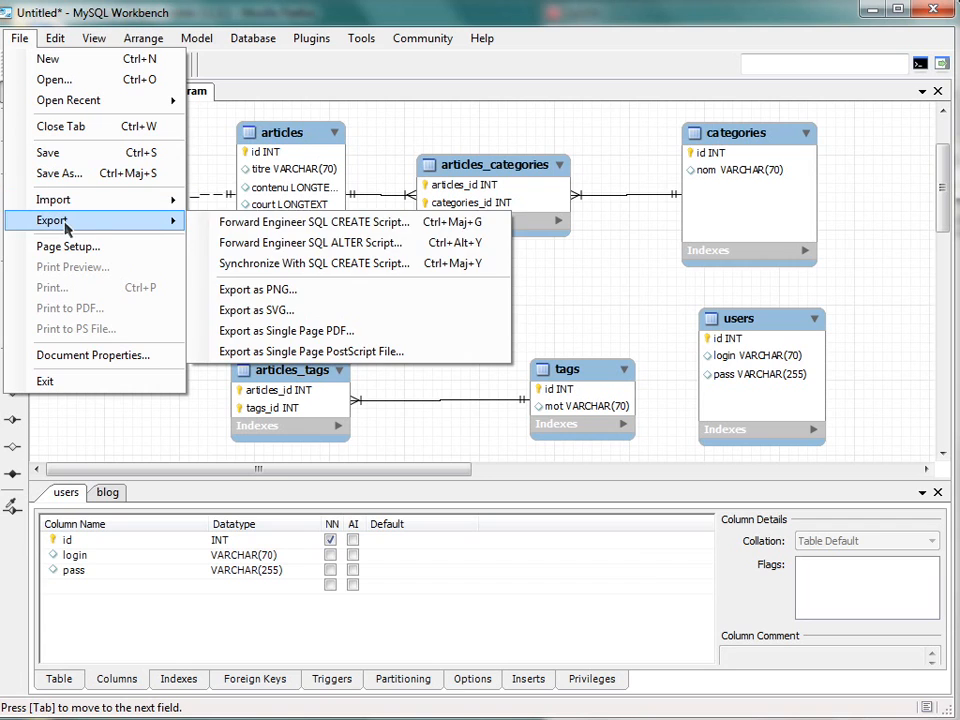
pyautogui.click(257, 222)
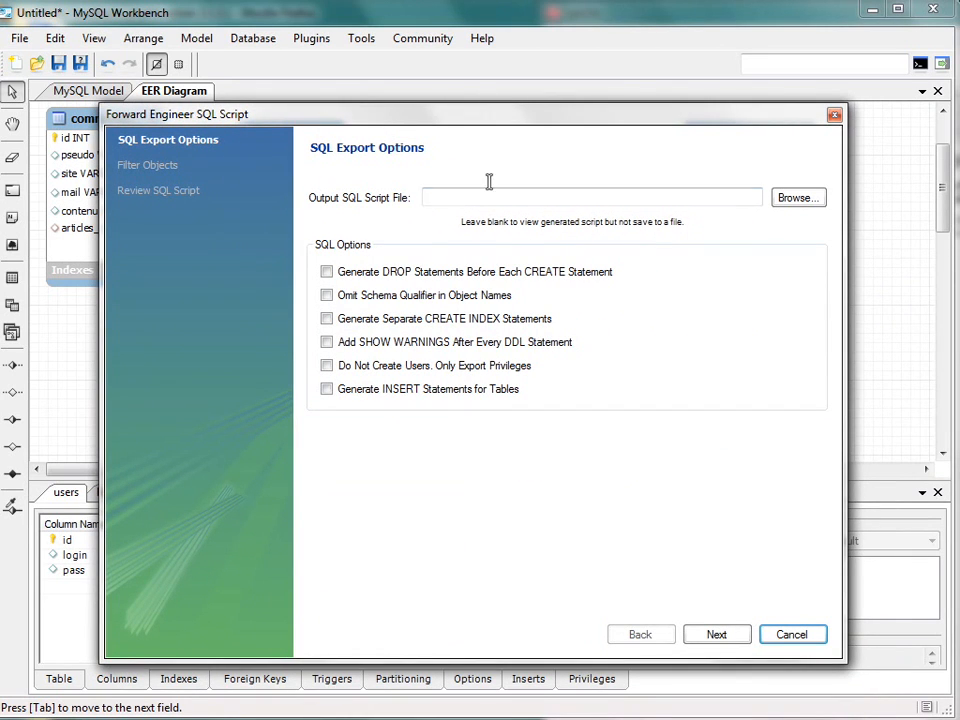
pyautogui.click(554, 198)
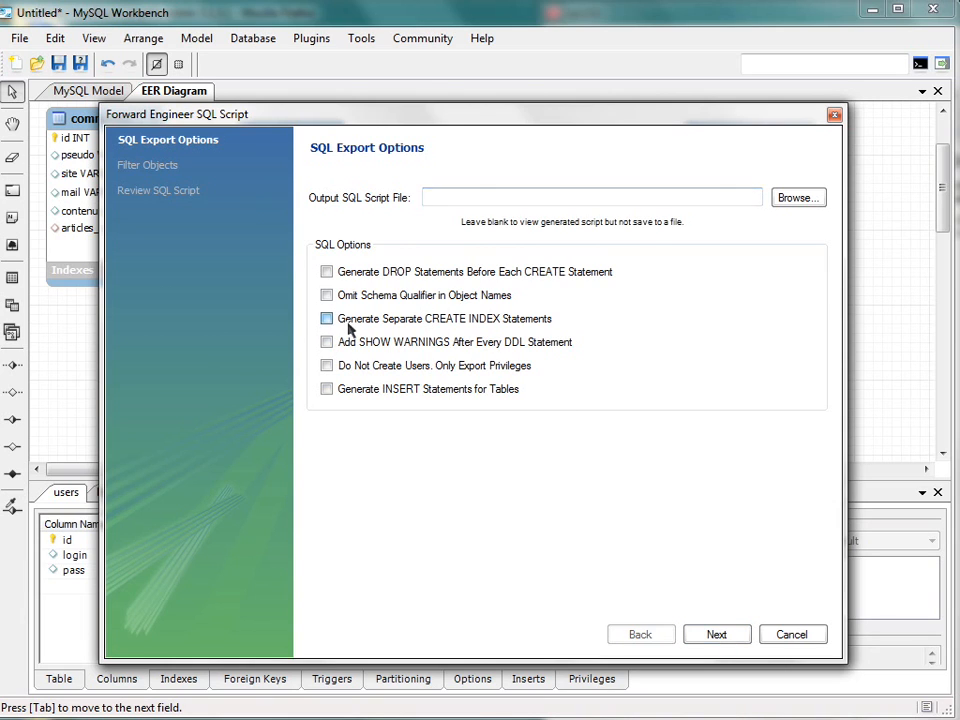
pyautogui.click(735, 641)
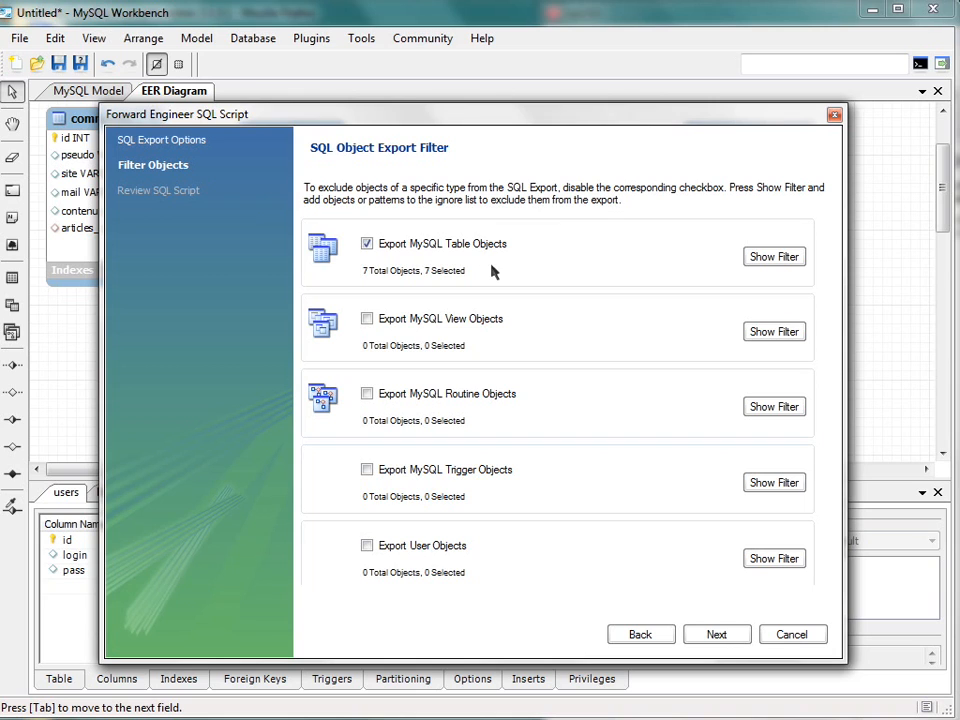
pyautogui.click(727, 636)
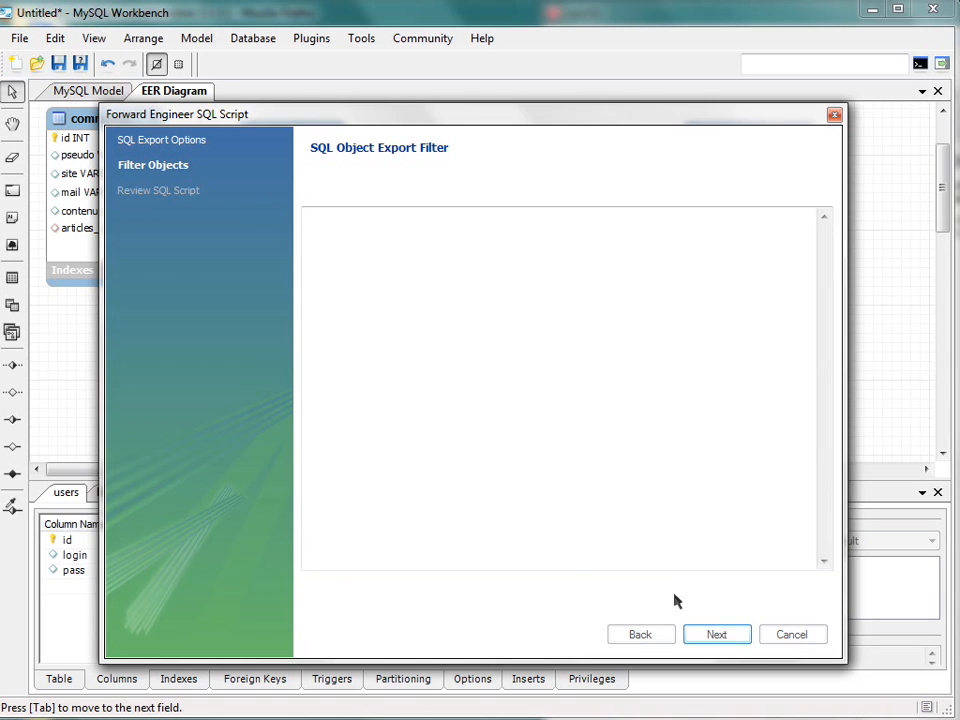
# - Review the generated SQL script from beginning to end and copy it to the clipboard
pyautogui.click(495, 254)
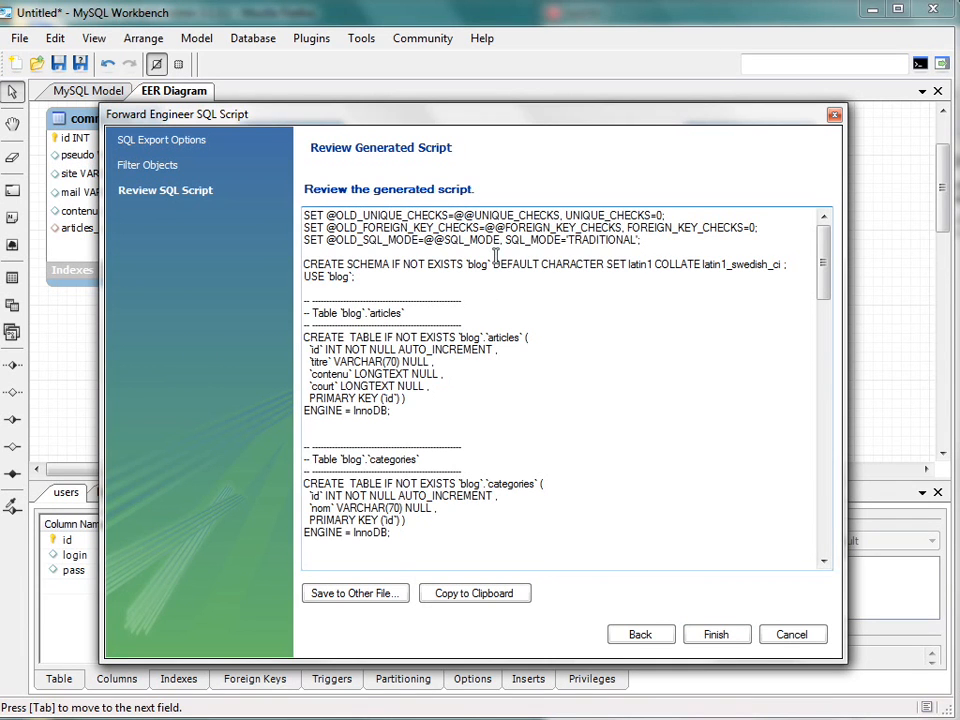
pyautogui.scroll(-12, 632, 266)
pyautogui.scroll(-12, 634, 266)
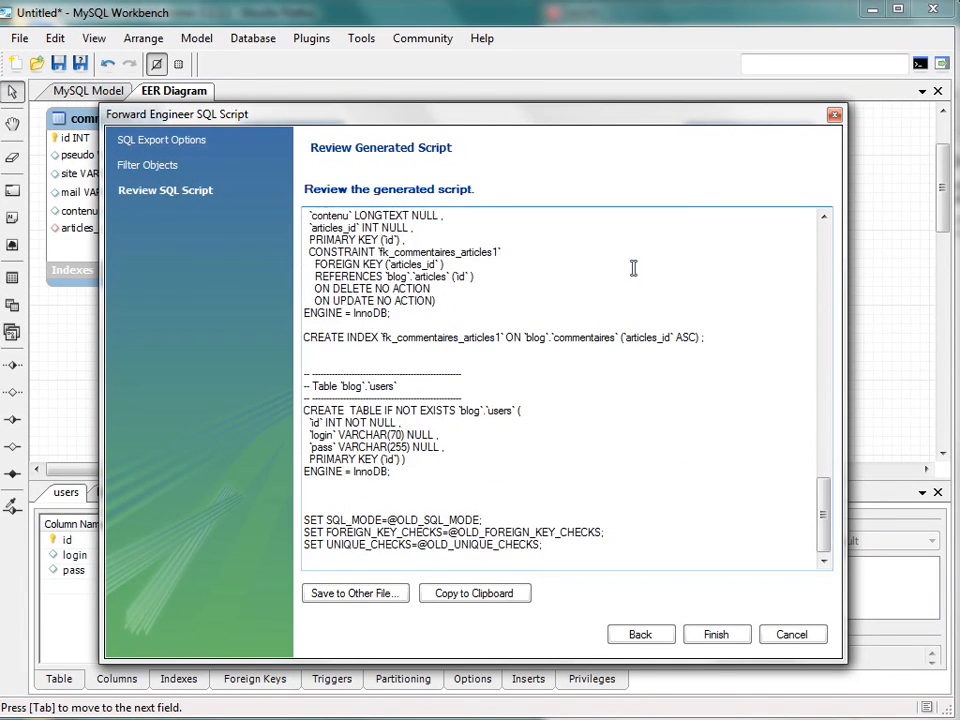
pyautogui.scroll(20, 632, 266)
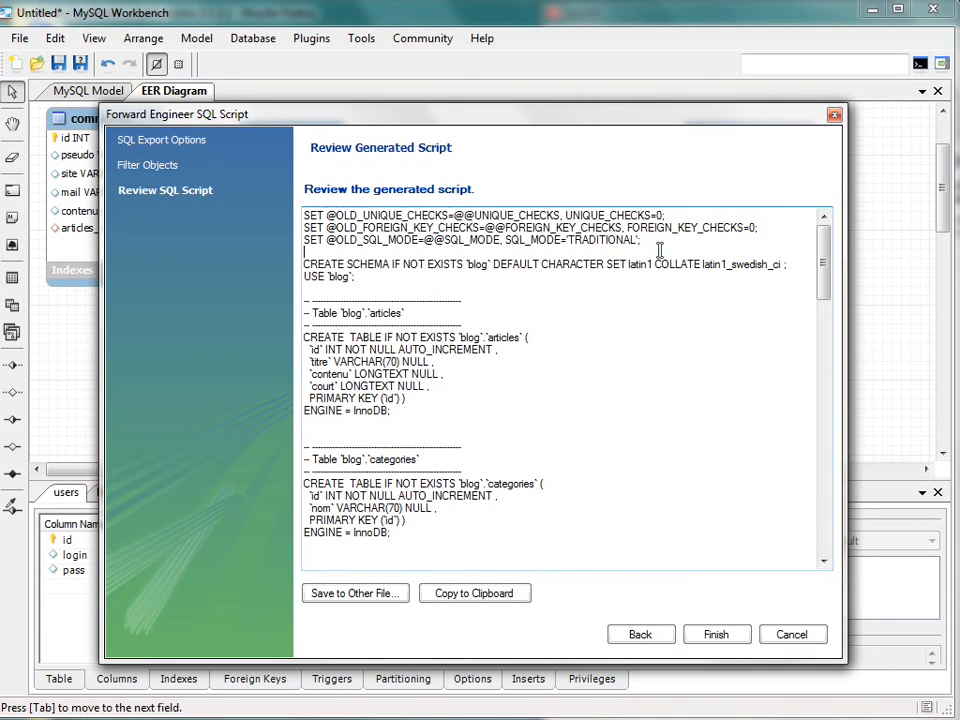
pyautogui.click(516, 591)
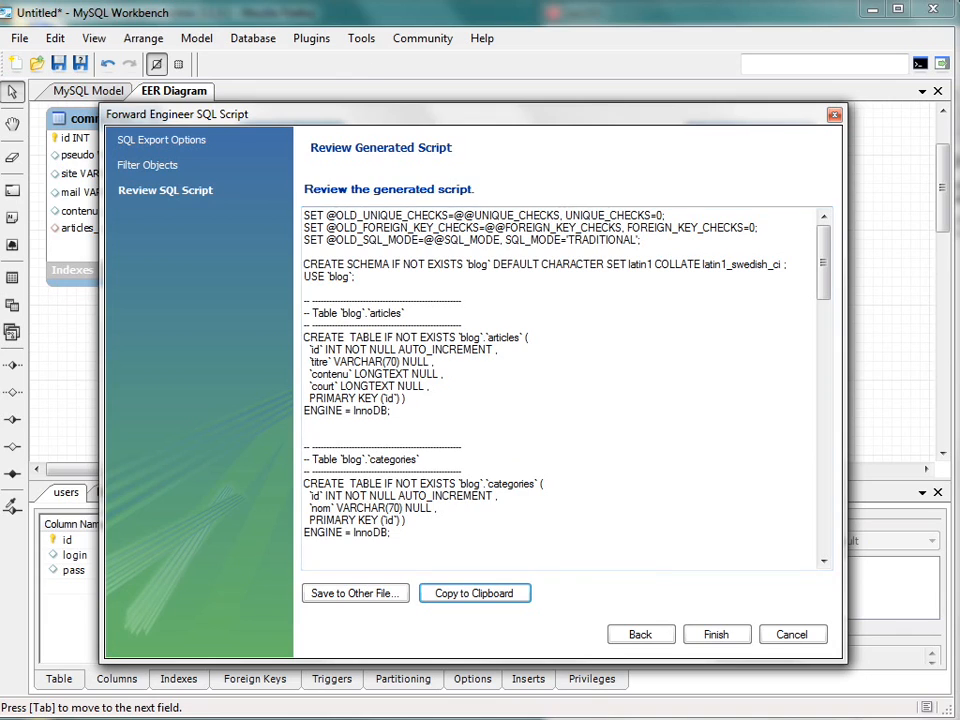
# - Switch to phpMyAdmin in Firefox, open the SQL query window and enlarge it
pyautogui.hotkey('alt', 'Tab')
pyautogui.click(78, 180)
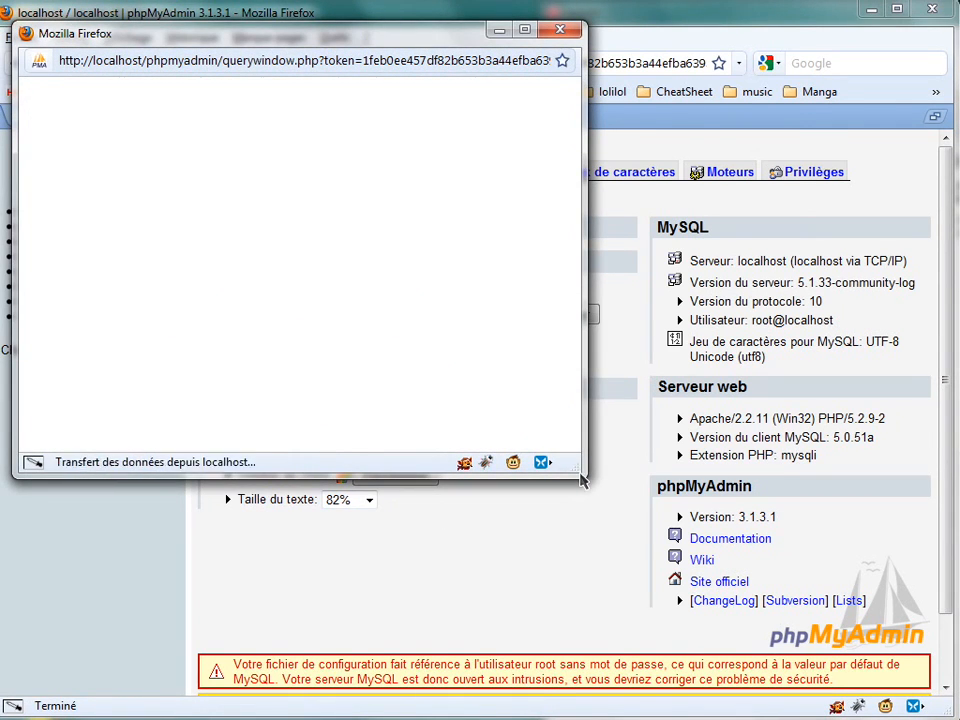
pyautogui.moveTo(581, 480); pyautogui.dragTo(797, 352)
pyautogui.moveTo(852, 455); pyautogui.dragTo(959, 715)
pyautogui.click(401, 154)
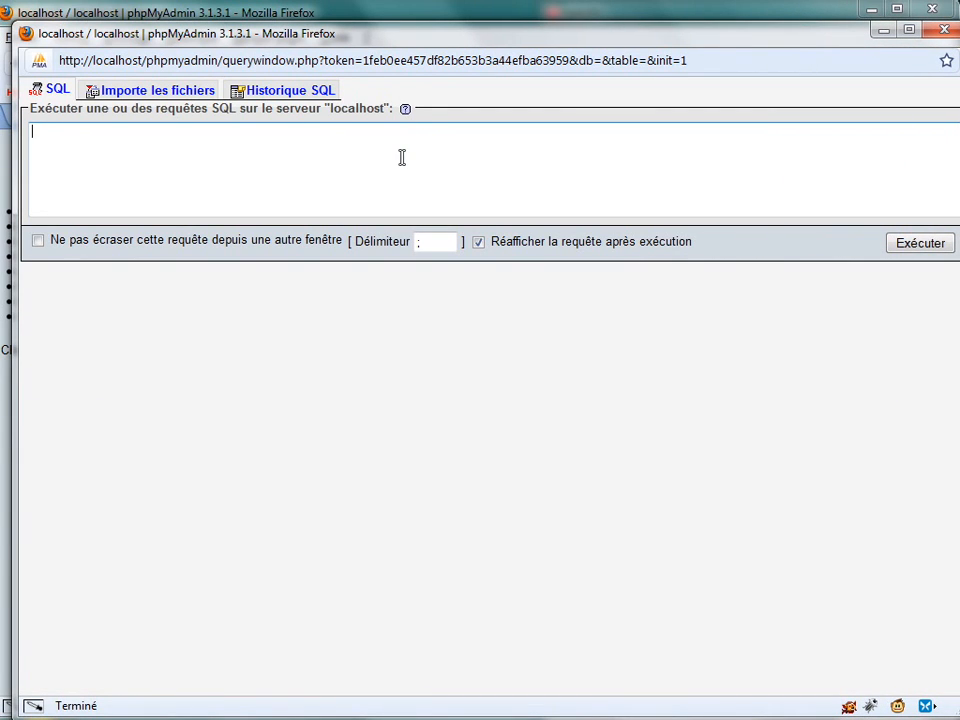
# - Paste the generated script into the SQL query box and execute it on the localhost server
pyautogui.hotkey('ctrl', 'v')
pyautogui.scroll(2, 330, 176)
pyautogui.scroll(10, 330, 170)
pyautogui.scroll(6, 340, 162)
pyautogui.click(920, 243)
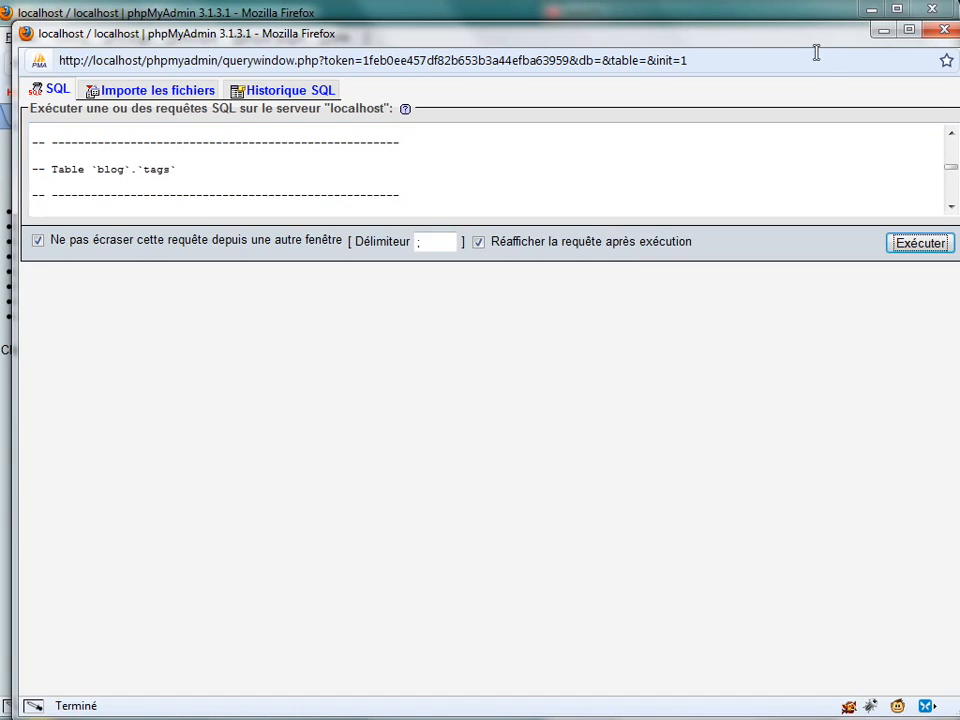
# - Close the query window and open the blog database to view its tables
pyautogui.moveTo(814, 35); pyautogui.dragTo(814, 261)
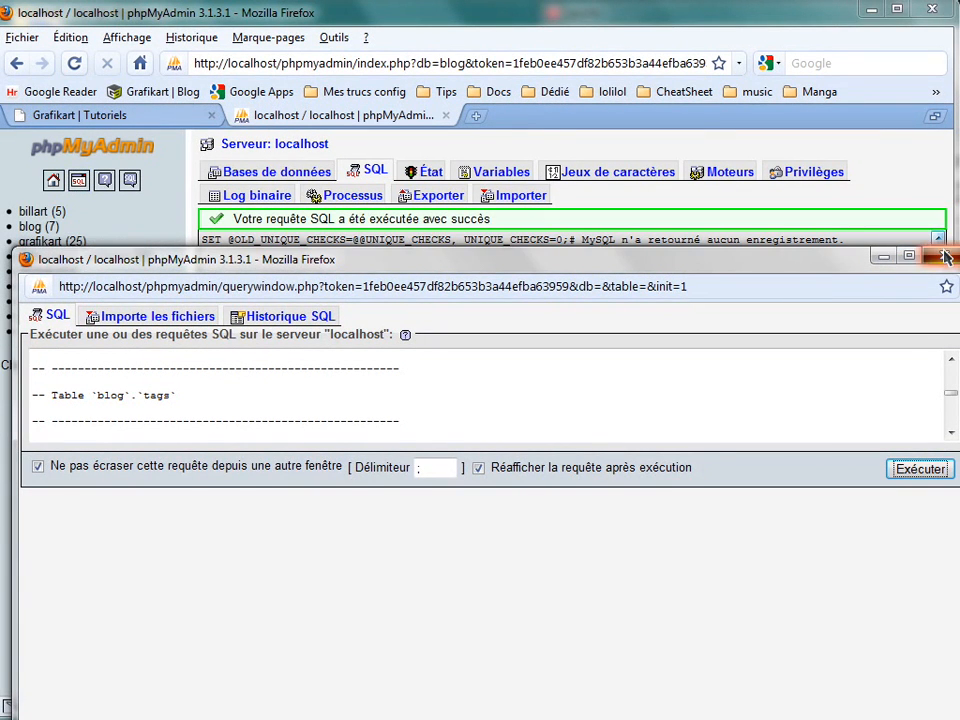
pyautogui.click(943, 256)
pyautogui.click(55, 227)
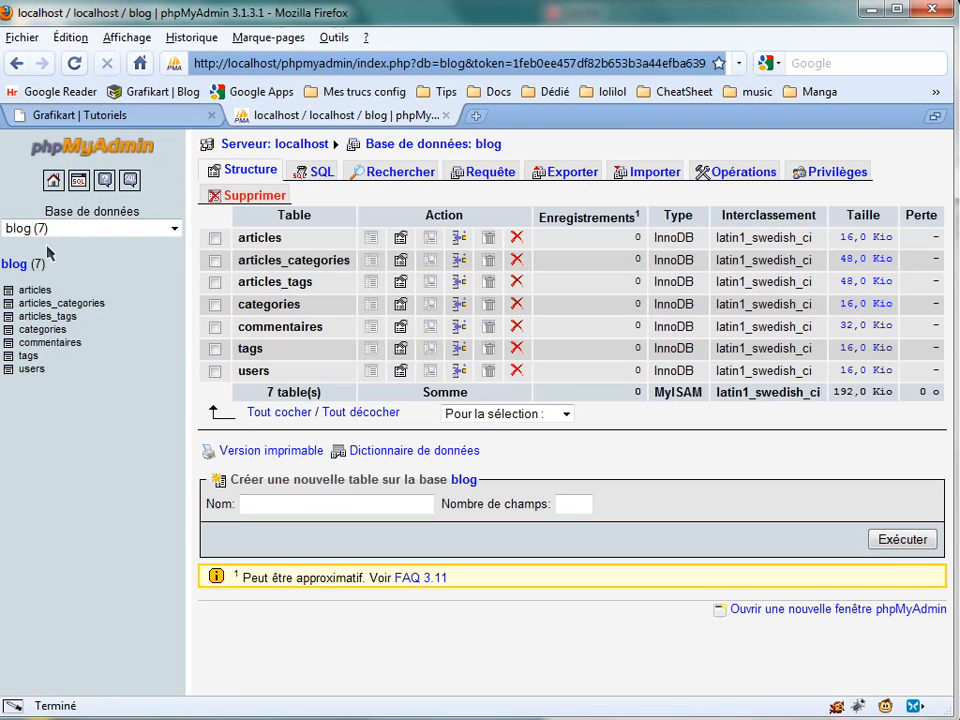
# - Open the articles_categories table's structure, expand its details and examine the two foreign key indexes
pyautogui.click(45, 303)
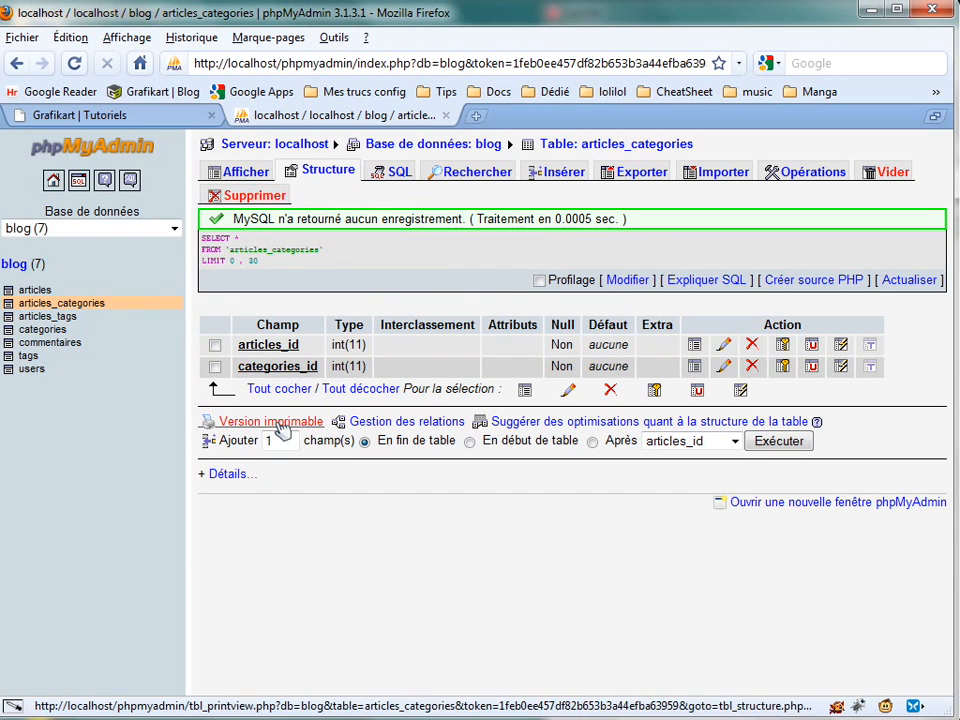
pyautogui.click(234, 475)
pyautogui.scroll(-4, 373, 527)
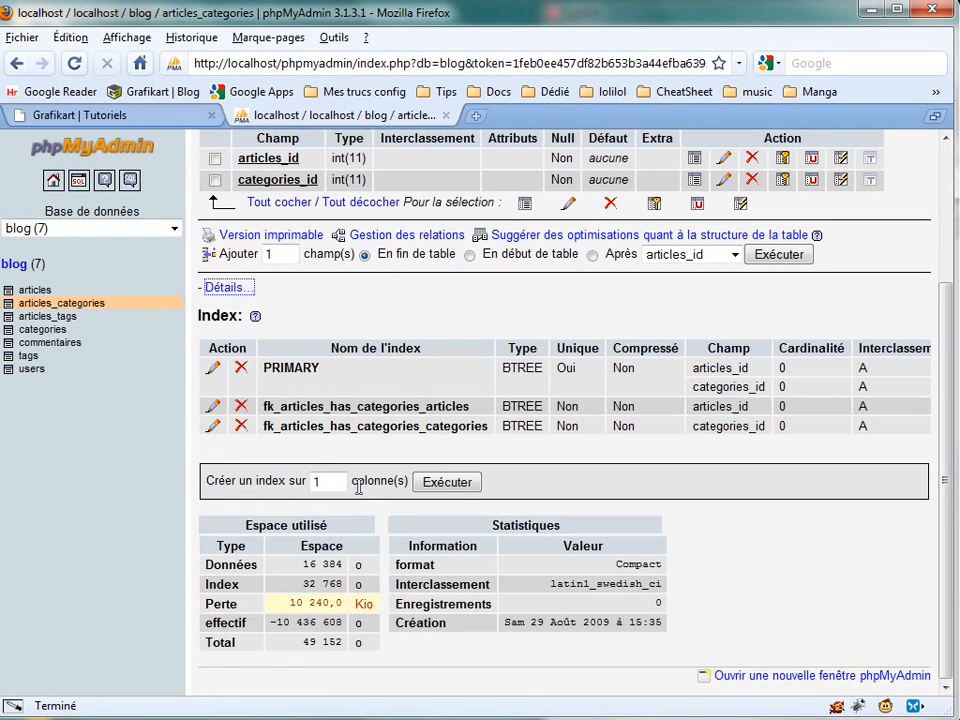
pyautogui.moveTo(267, 406); pyautogui.dragTo(483, 422)
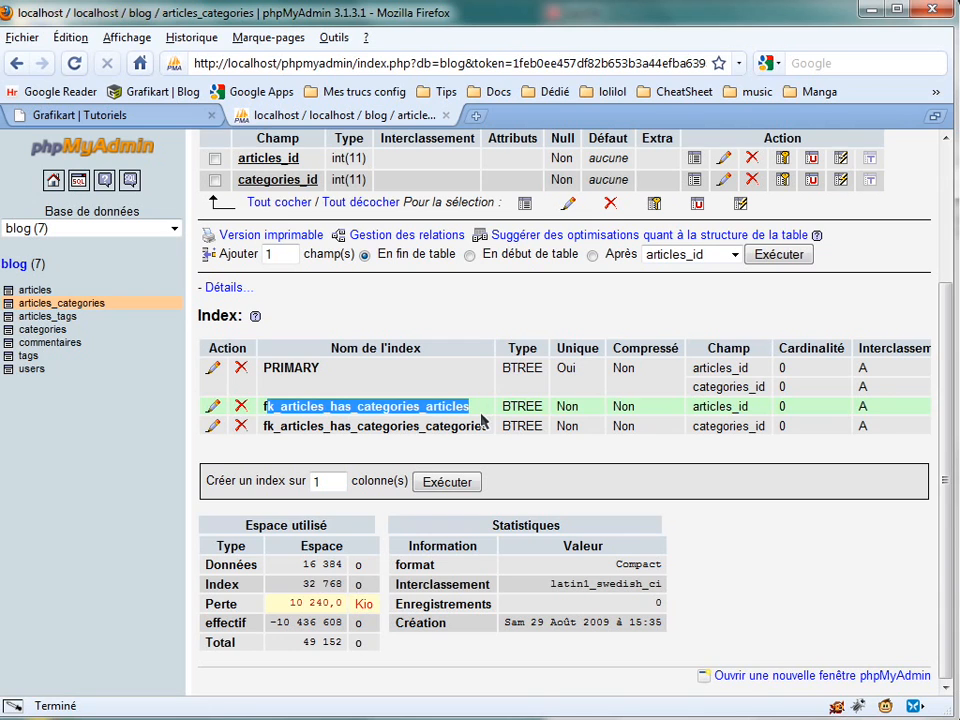
pyautogui.doubleClick(264, 427)
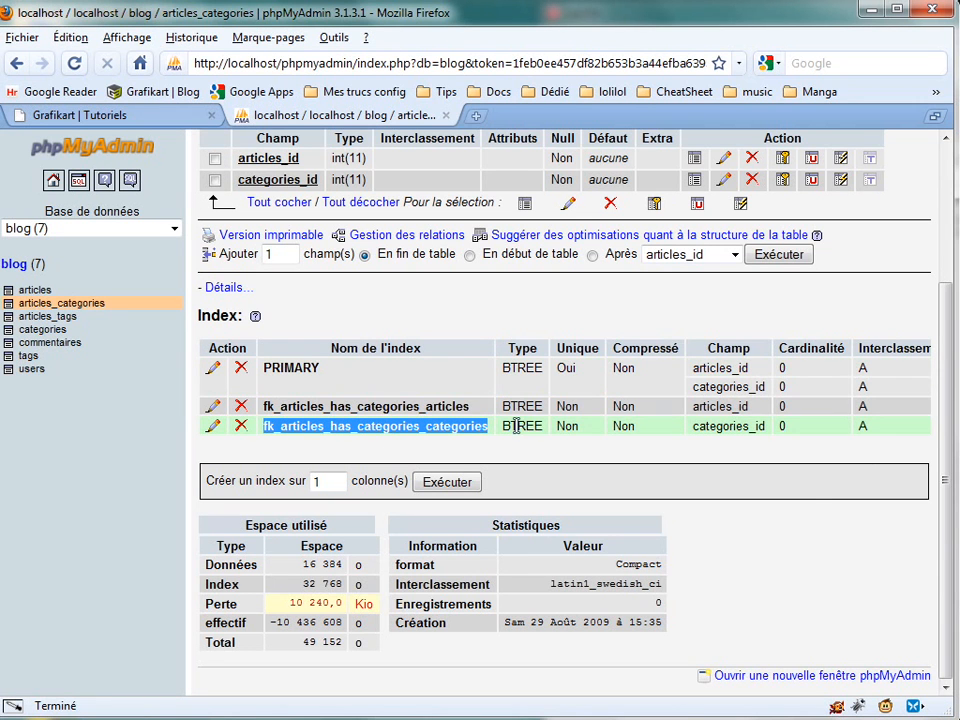
pyautogui.rightClick(537, 348)
pyautogui.click(484, 454)
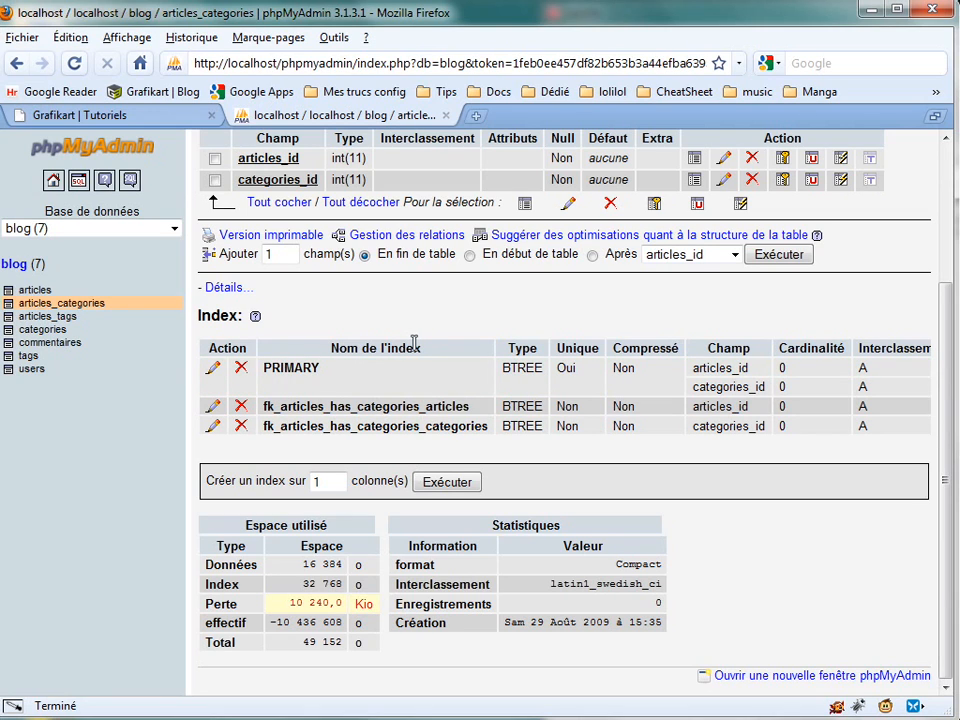
# - Switch back to MySQL Workbench and highlight the CREATE INDEX statement for the commentaires table in the generated script
pyautogui.moveTo(484, 426); pyautogui.dragTo(437, 426)
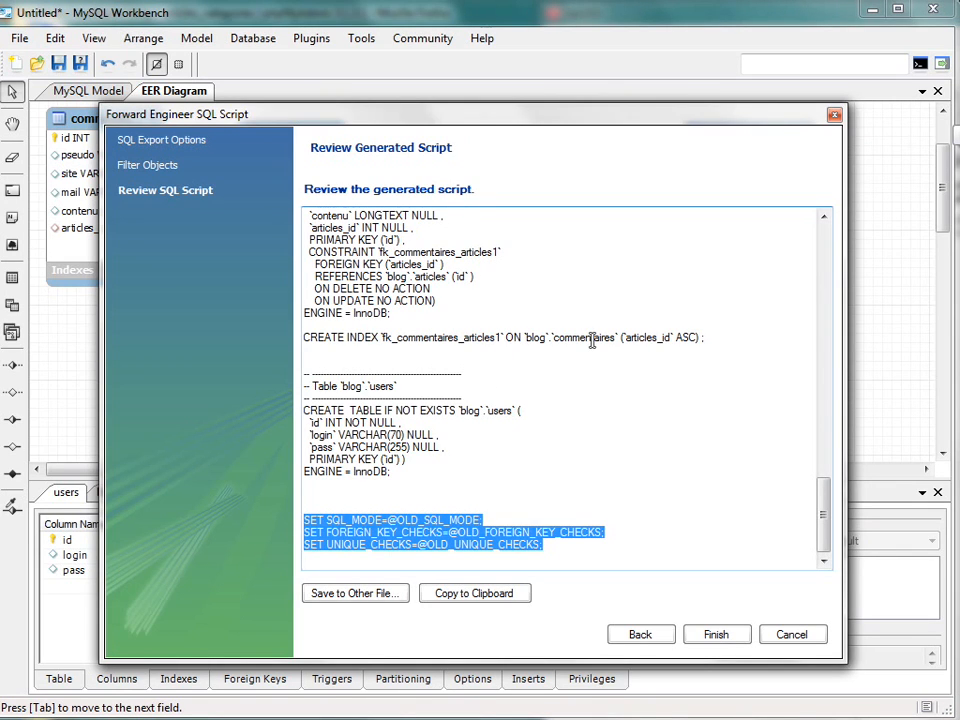
pyautogui.moveTo(704, 338); pyautogui.dragTo(275, 318)
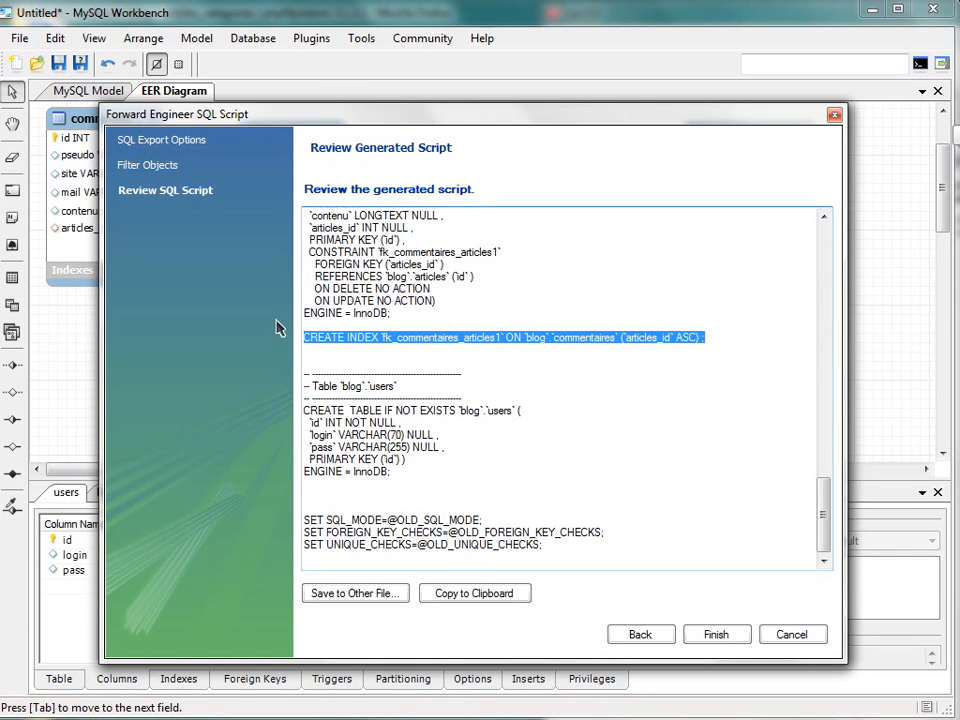